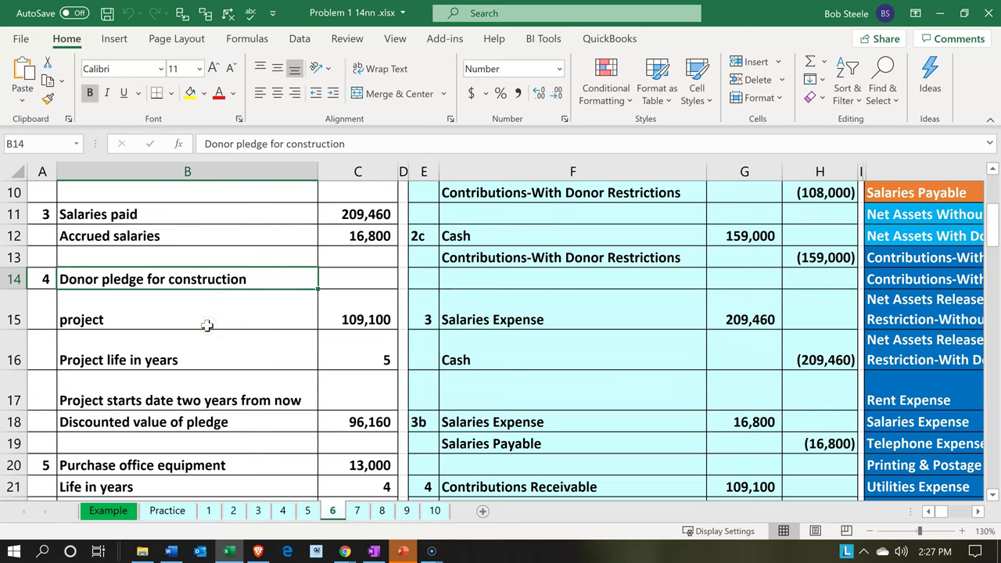
# Step: Review the item 4 donor pledge data: pledge amount, project life, project start date and discounted value
pyautogui.click(199, 355)
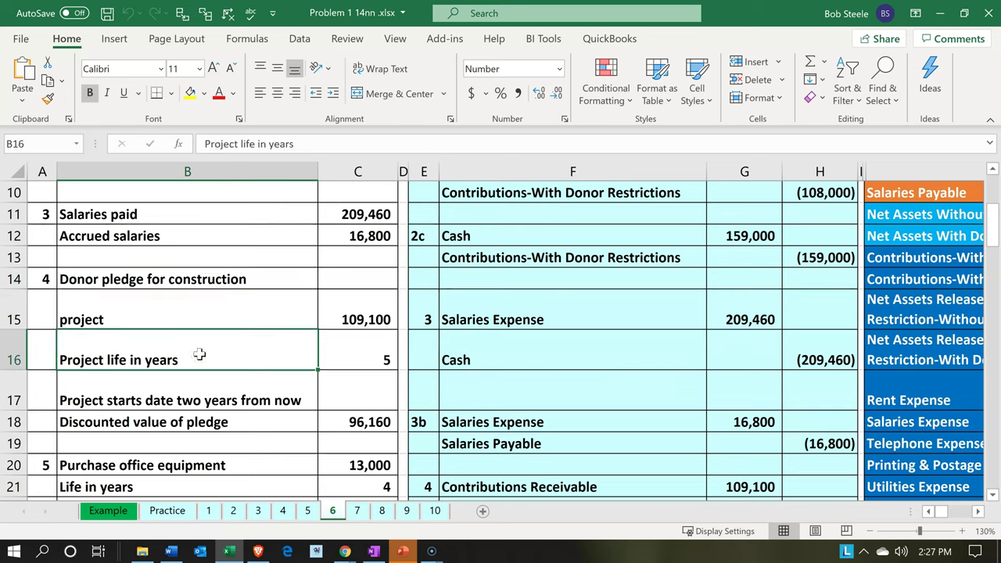
pyautogui.press('Right')
pyautogui.press('Down')
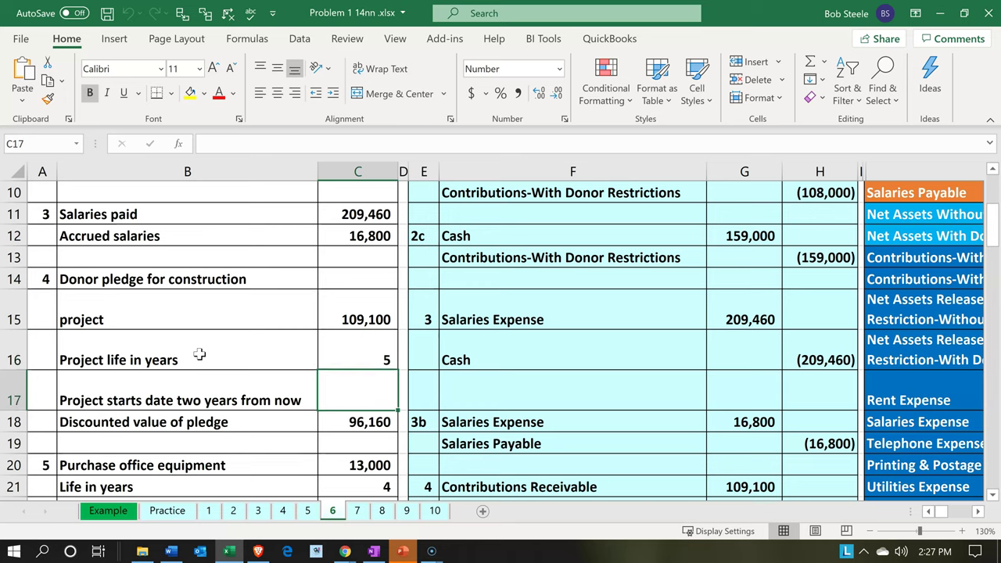
pyautogui.press('Down')
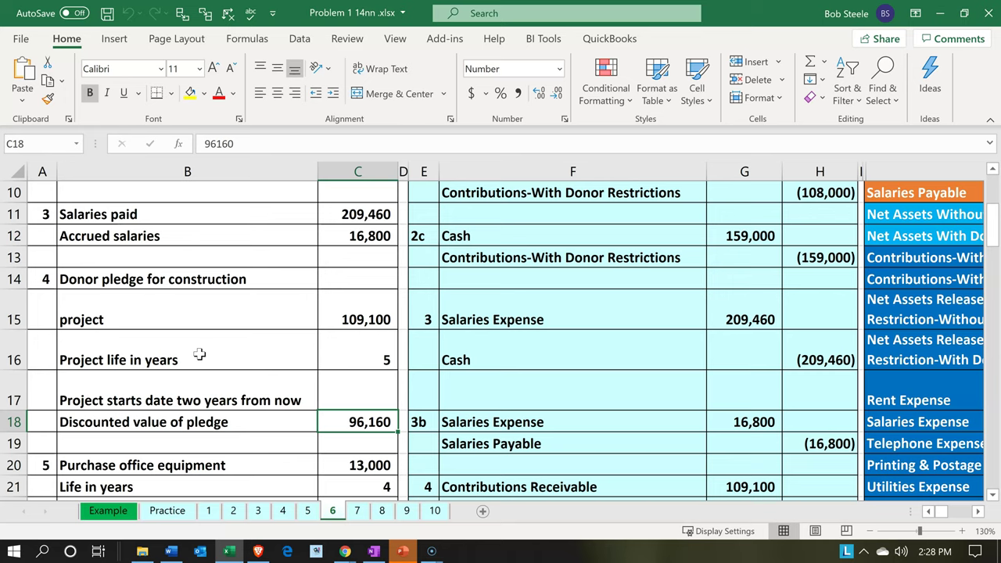
pyautogui.click(323, 323)
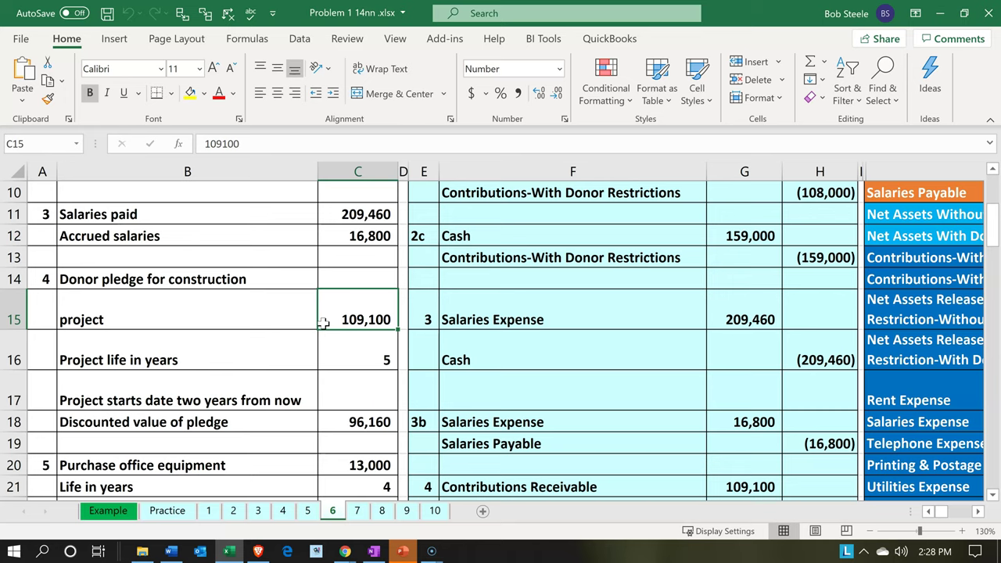
pyautogui.press('Down')
pyautogui.press('Down')
pyautogui.press('Down')
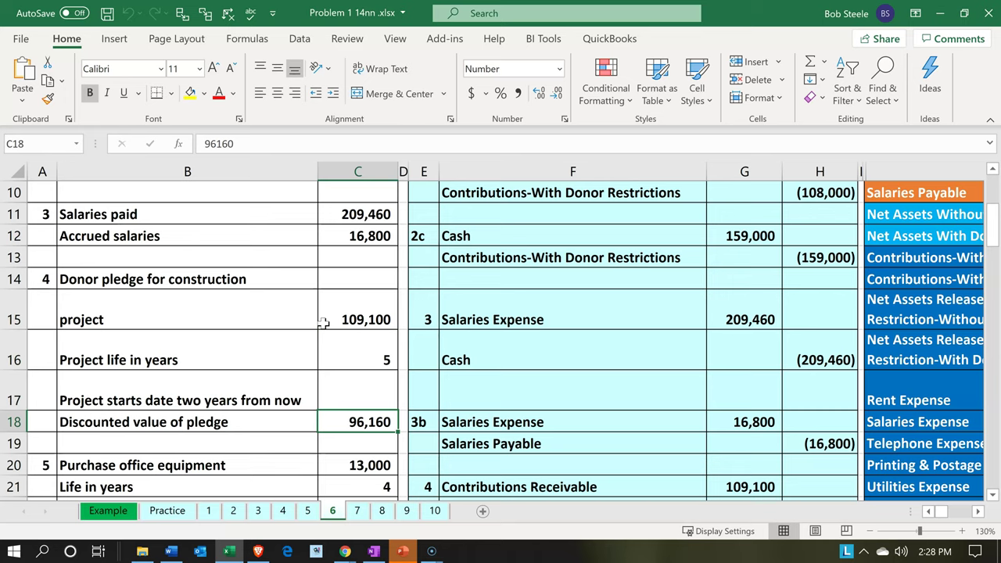
pyautogui.click(323, 322)
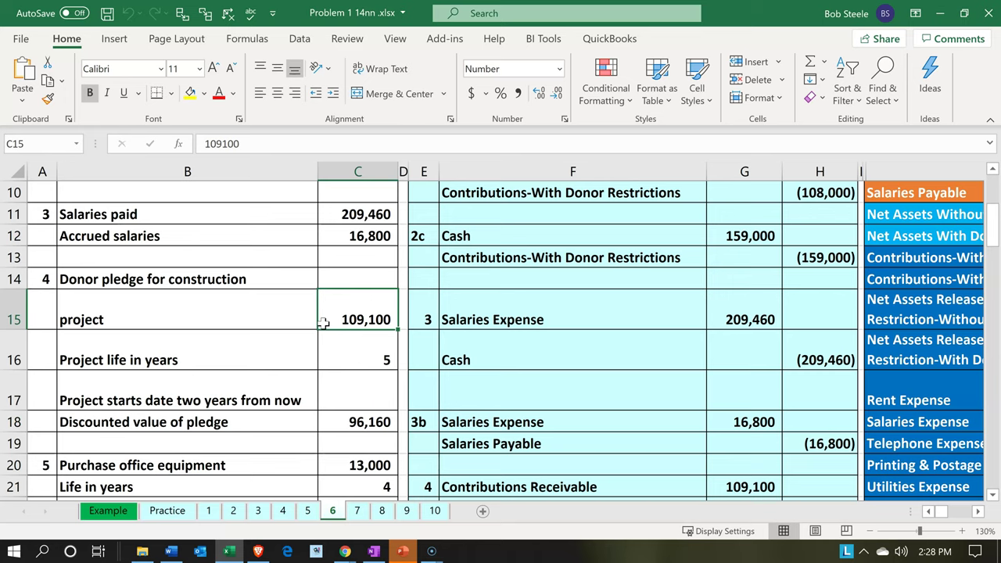
pyautogui.press('Down')
pyautogui.press('Down')
pyautogui.press('Down')
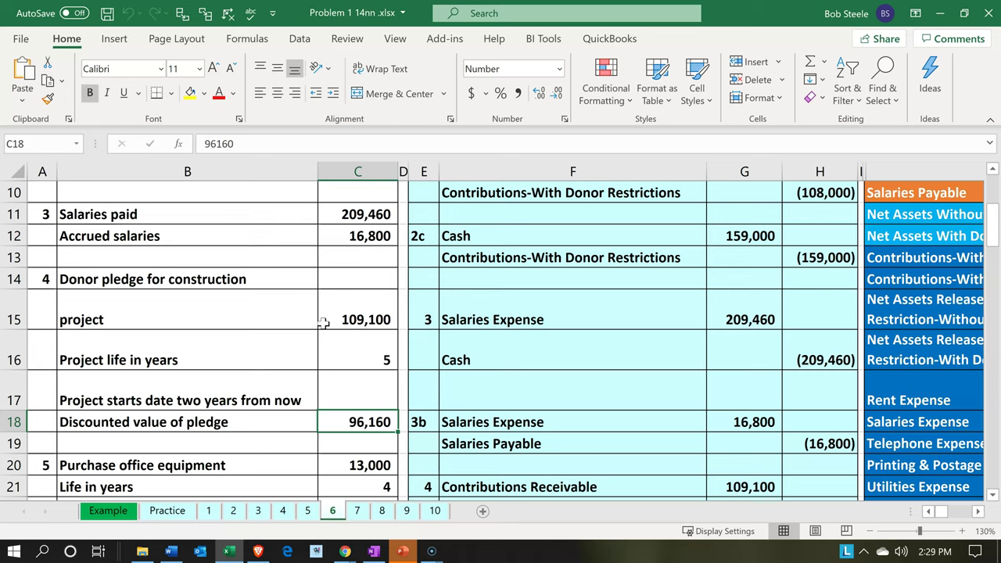
# Step: Examine journal entry 4 for the pledge: contributions receivable, contributions with donor restrictions, and the discount on contributions receivable
pyautogui.press('Right')
pyautogui.press('Right')
pyautogui.press('Right')
pyautogui.press('Right')
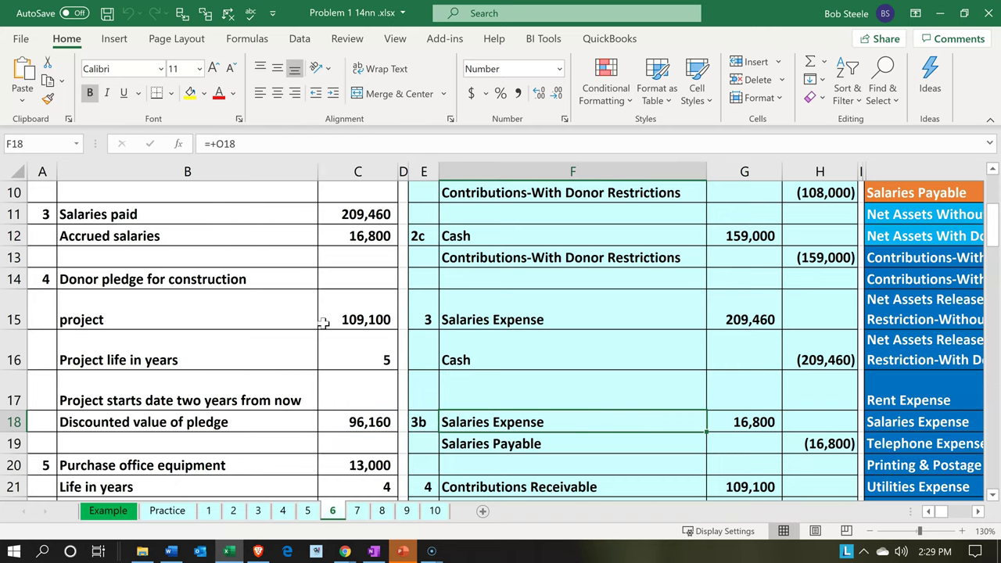
pyautogui.press('Down')
pyautogui.press('Down')
pyautogui.press('Down')
pyautogui.press('Down')
pyautogui.press('Down')
pyautogui.press('Down')
pyautogui.press('Down')
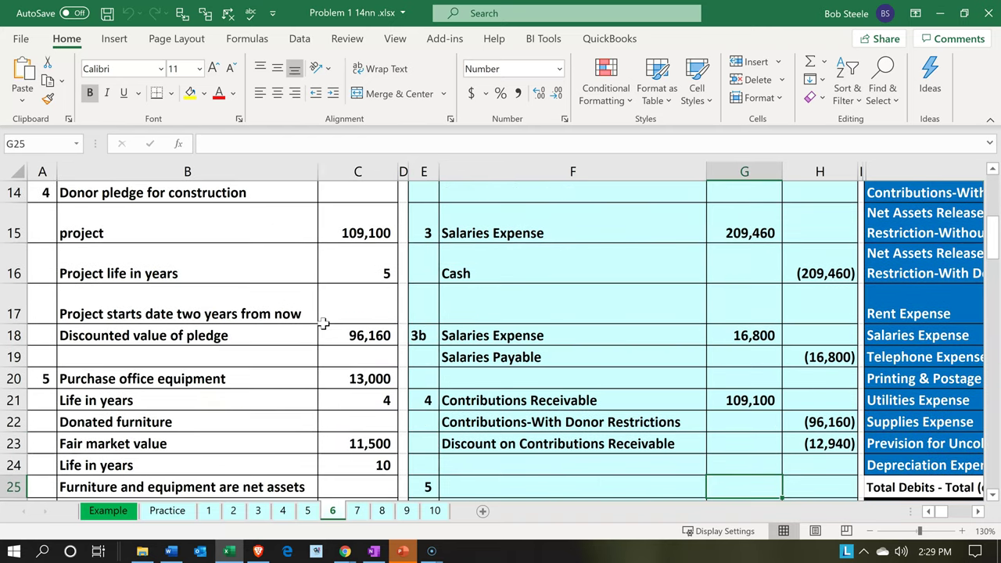
pyautogui.press('Right')
pyautogui.press('Right')
pyautogui.press('Right')
pyautogui.press('Right')
pyautogui.press('Down')
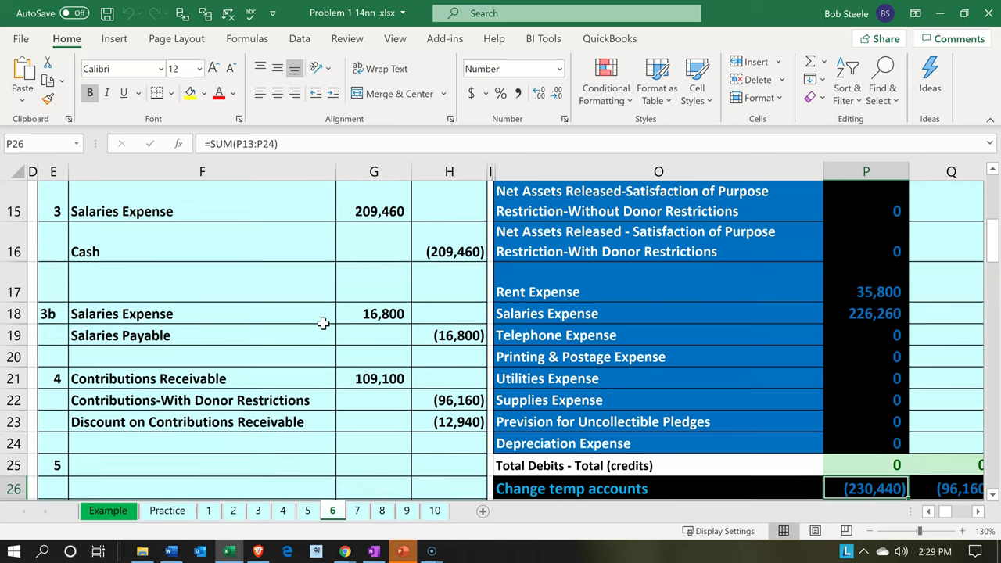
pyautogui.press('Left')
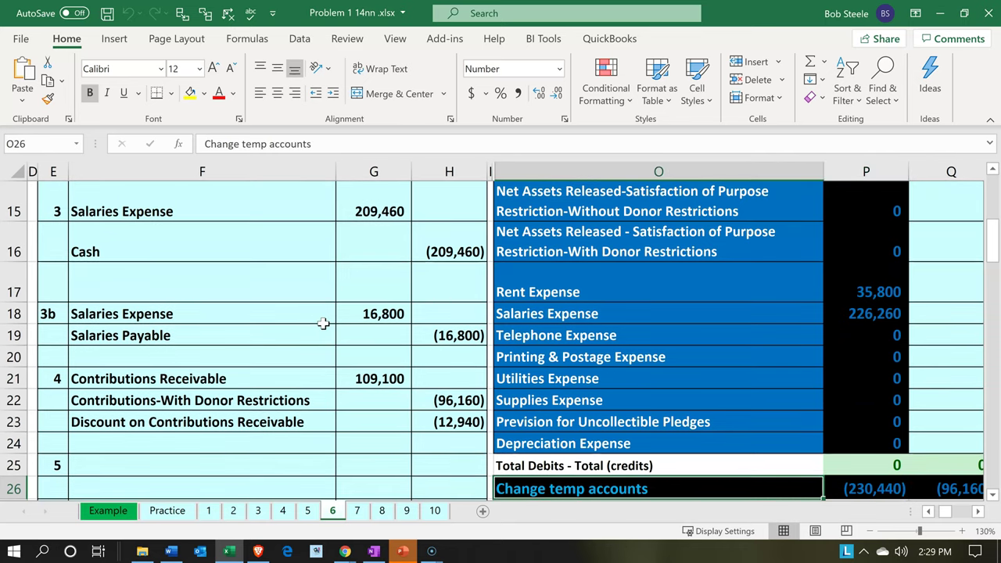
pyautogui.click(294, 369)
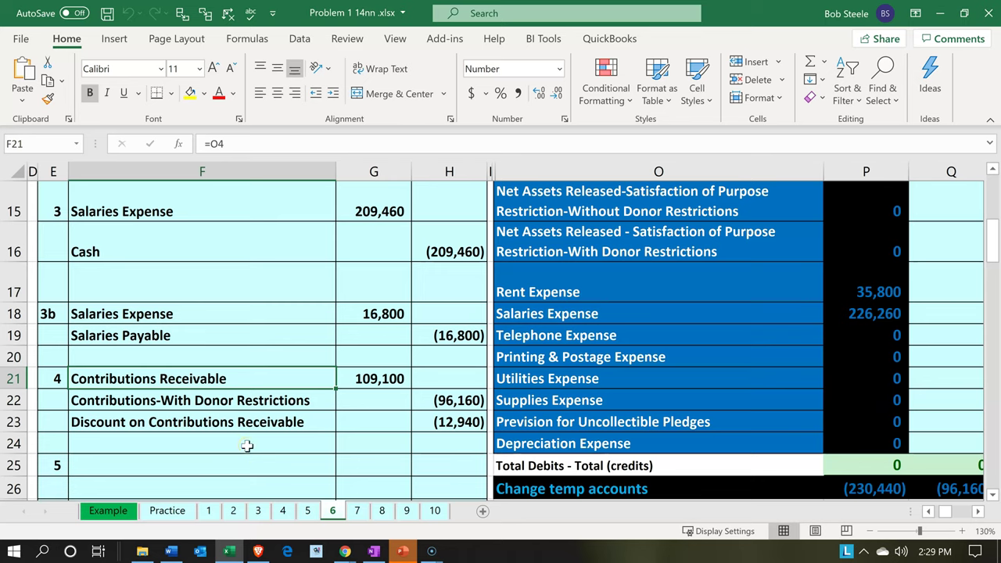
pyautogui.press('Right')
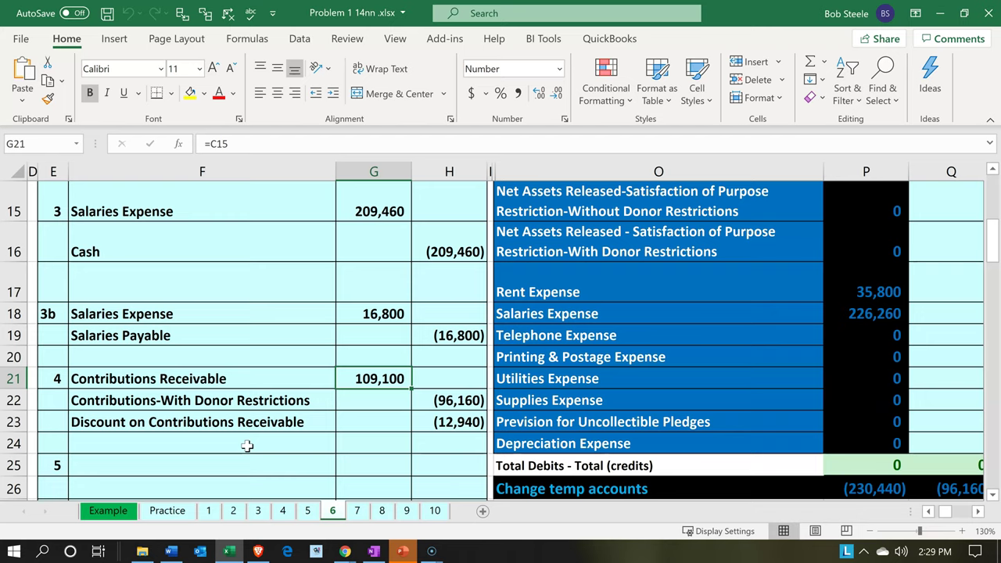
pyautogui.press('Down')
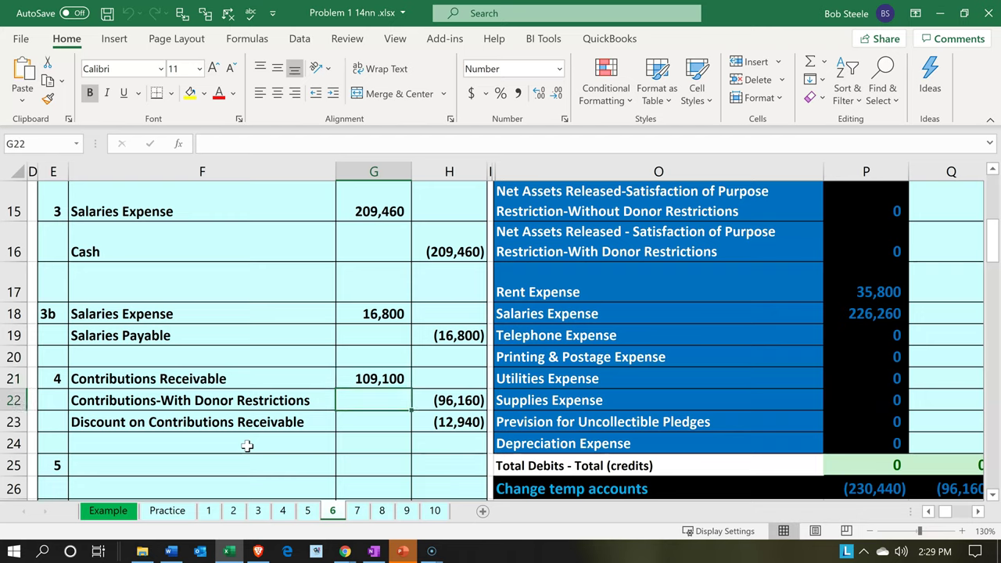
pyautogui.press('Right')
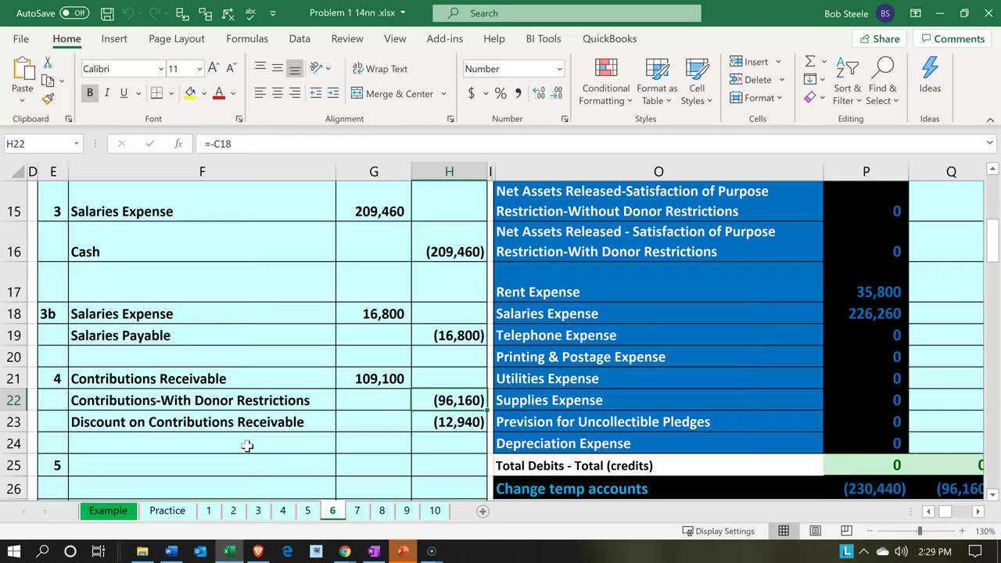
pyautogui.press('Down')
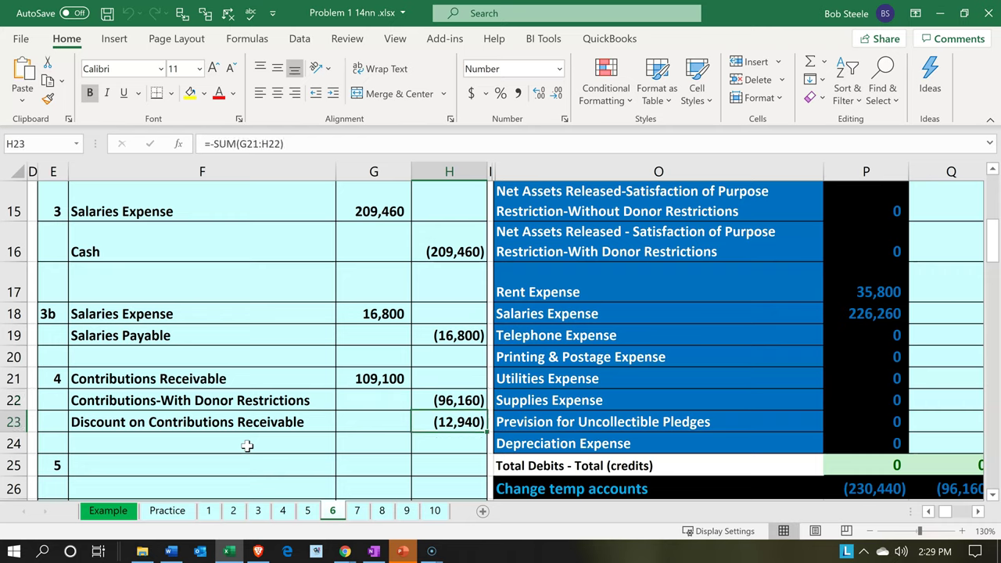
pyautogui.press('Left')
pyautogui.press('Left')
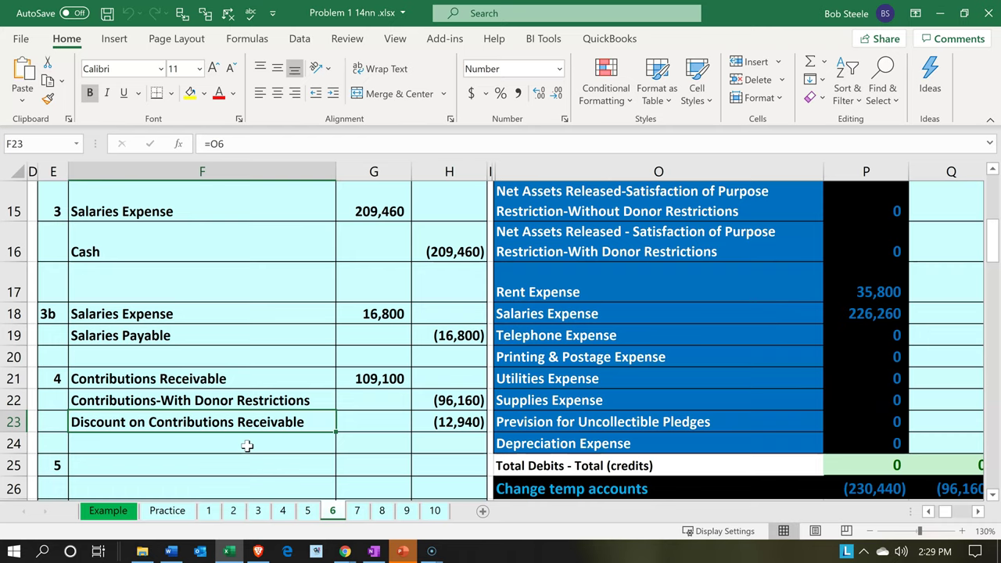
# Step: Check the adjustment and ending trial balance for Contributions Receivable and Discount on Contributions Receivable
pyautogui.press('Right')
pyautogui.press('Right')
pyautogui.press('Right')
pyautogui.press('Right')
pyautogui.press('Right')
pyautogui.press('Right')
pyautogui.press('Right')
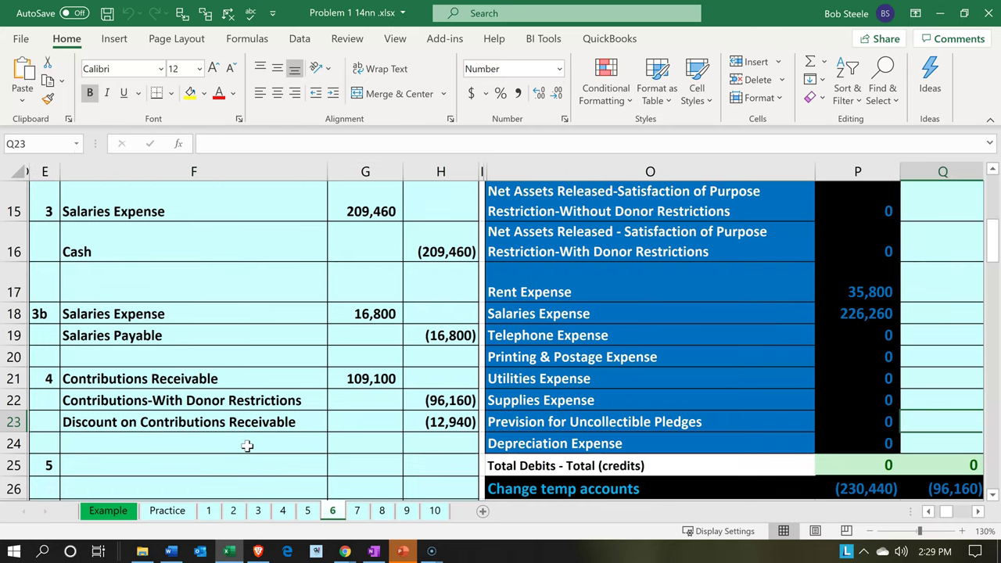
pyautogui.press('pageup')
pyautogui.press('Up')
pyautogui.press('Up')
pyautogui.press('Up')
pyautogui.press('Up')
pyautogui.press('Up')
pyautogui.press('Left')
pyautogui.press('Left')
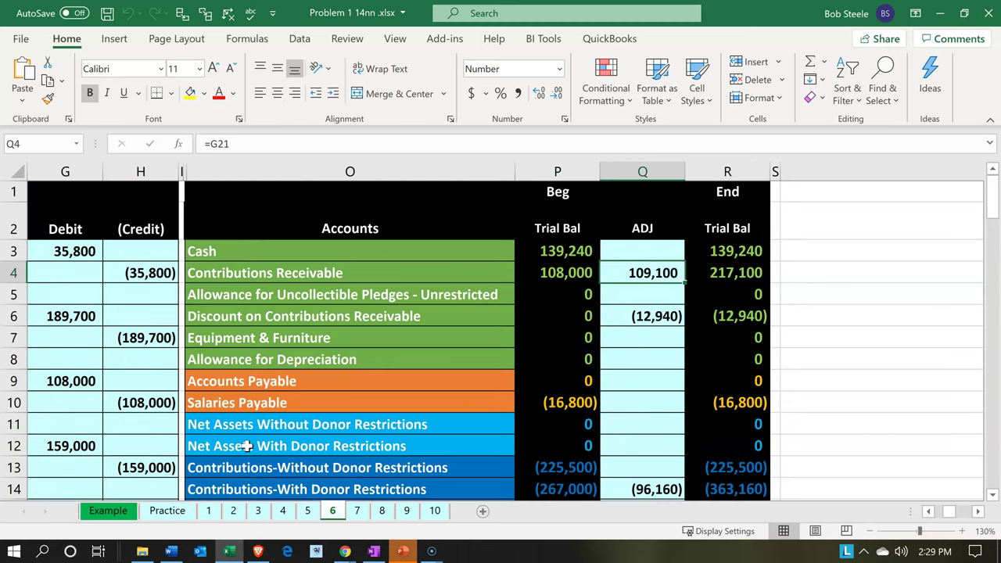
pyautogui.press('Right')
pyautogui.press('Right')
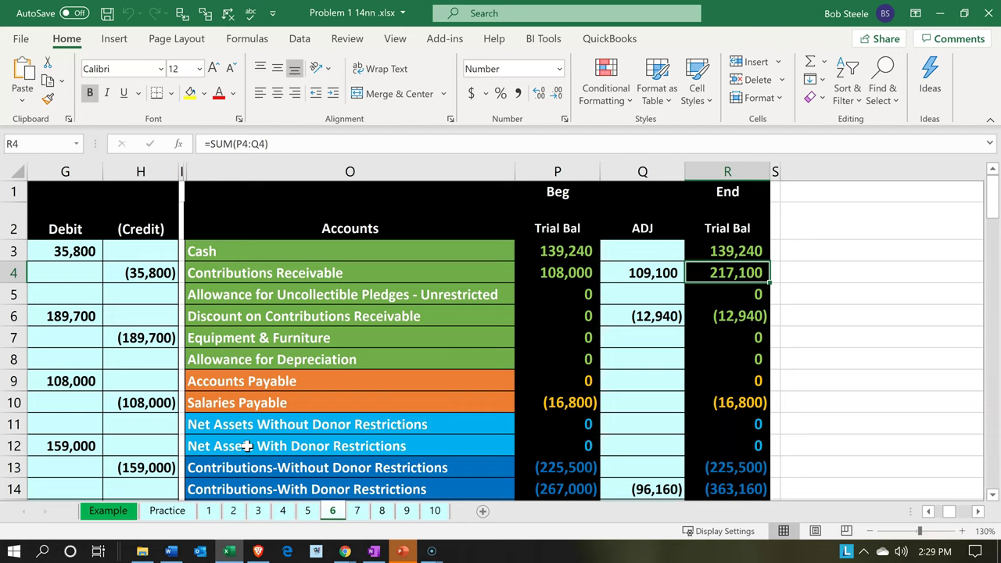
pyautogui.press('Down')
pyautogui.press('Down')
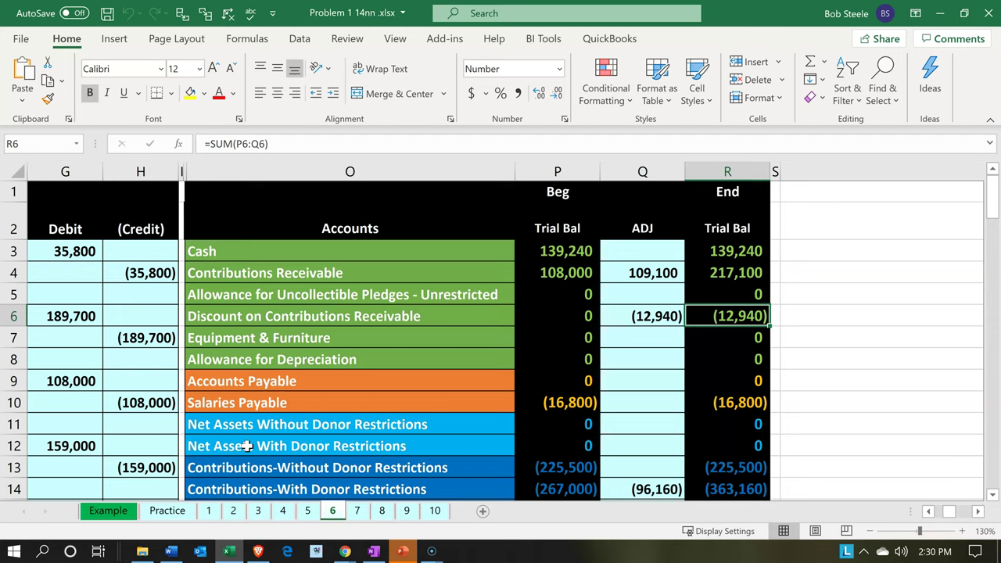
pyautogui.press('Up')
pyautogui.press('Up')
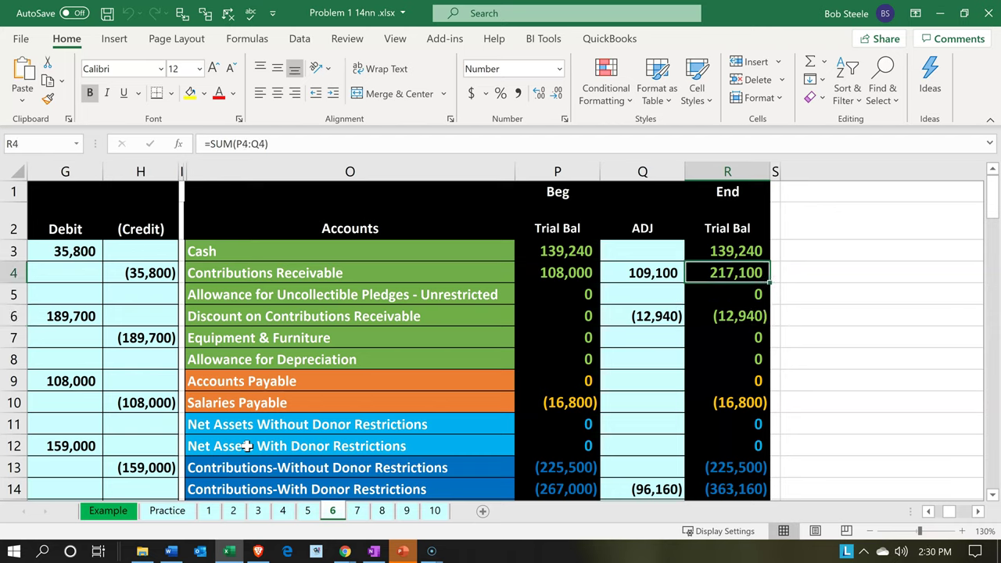
pyautogui.press('Down')
pyautogui.press('Down')
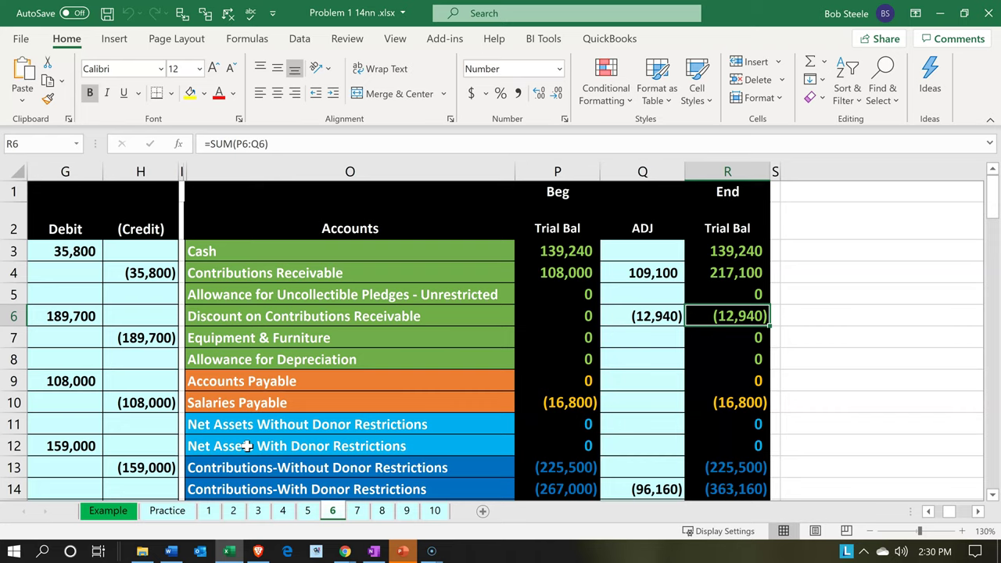
# Step: Inspect the ending trial balance for contributions with and without donor restrictions, including the formula of the donor-restricted balance
pyautogui.press('Down')
pyautogui.press('Down')
pyautogui.press('Down')
pyautogui.press('Down')
pyautogui.press('Down')
pyautogui.press('Down')
pyautogui.press('Down')
pyautogui.press('Down')
pyautogui.press('Down')
pyautogui.press('Down')
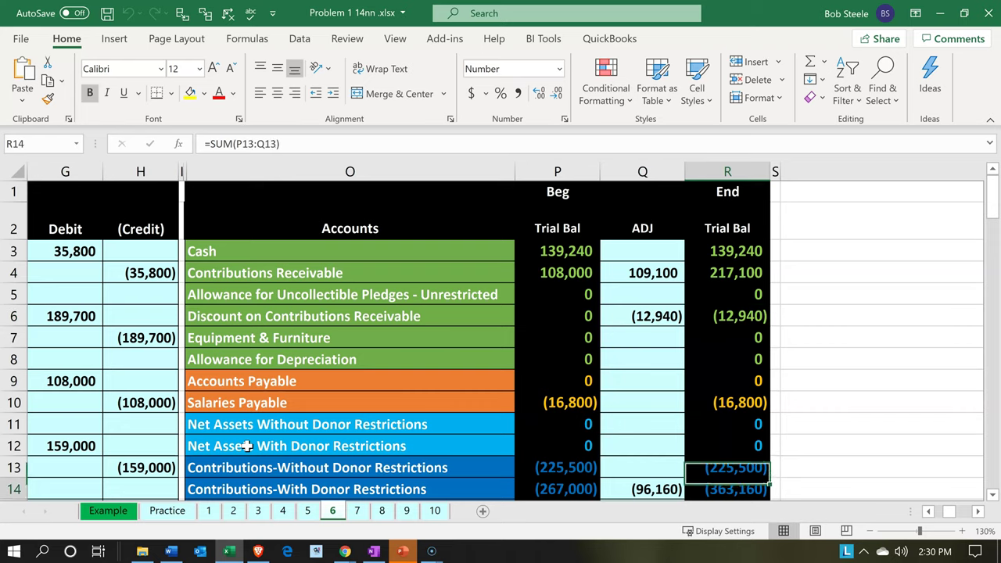
pyautogui.press('Down')
pyautogui.press('Up')
pyautogui.press('Up')
pyautogui.press('Up')
pyautogui.press('Up')
pyautogui.press('Down')
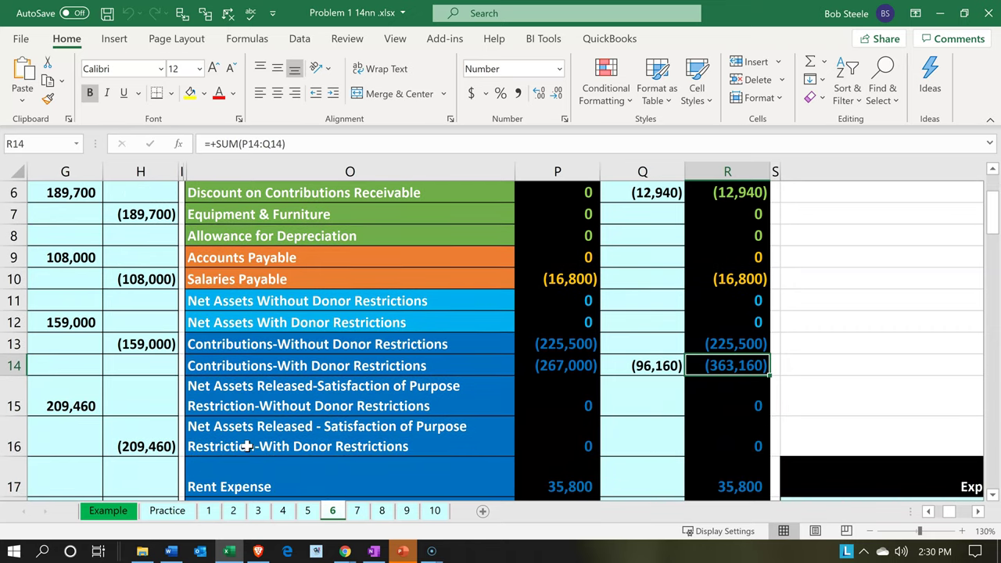
pyautogui.press('F2')
pyautogui.press('Escape')
pyautogui.press('Up')
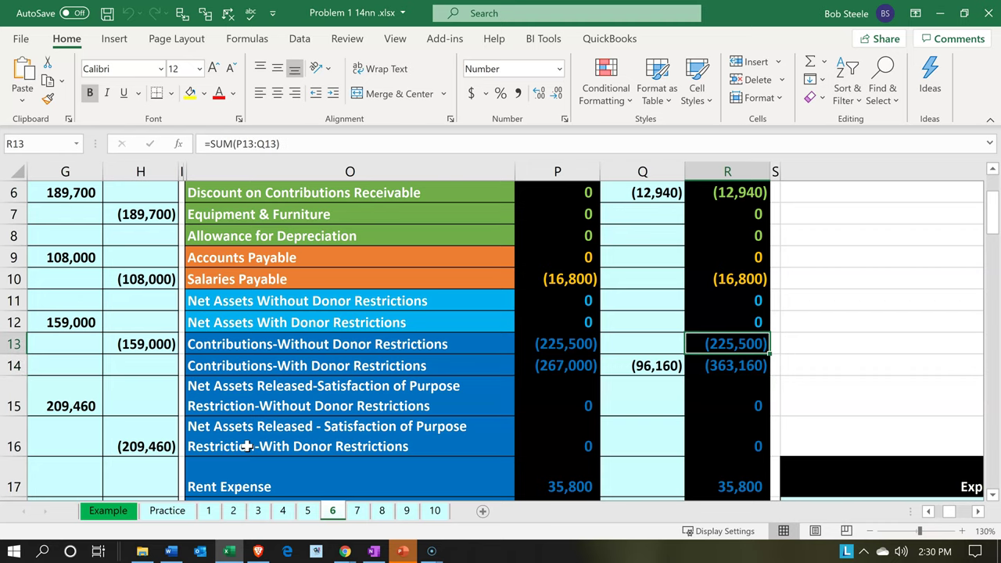
pyautogui.press('Down')
pyautogui.press('Down')
pyautogui.press('Down')
pyautogui.press('Down')
pyautogui.press('Down')
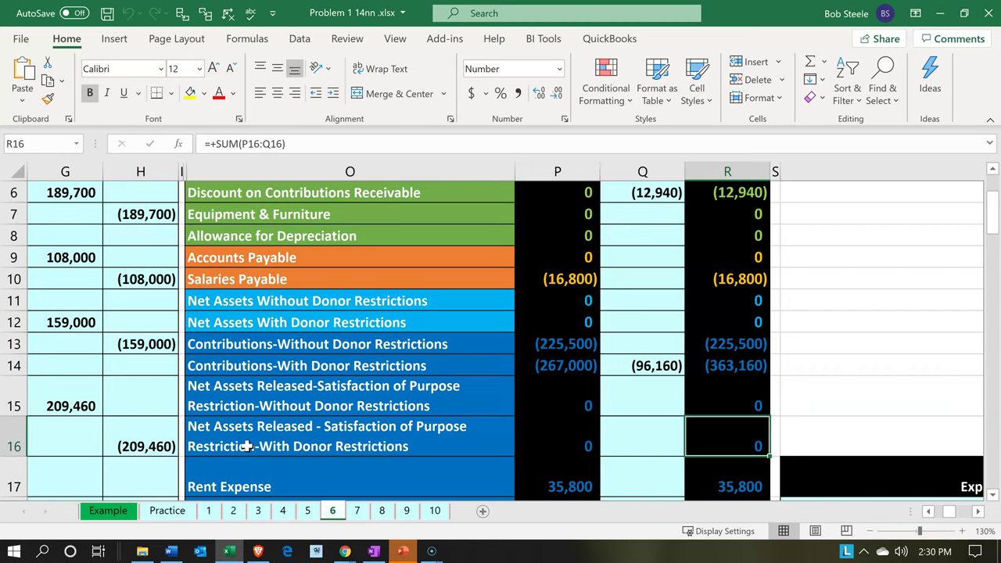
# Step: Look over the expense allocation table and the Statement of Financial Position beside the trial balance
pyautogui.press('Down')
pyautogui.press('Down')
pyautogui.press('Down')
pyautogui.press('Down')
pyautogui.press('Down')
pyautogui.press('Right')
pyautogui.press('Right')
pyautogui.press('Right')
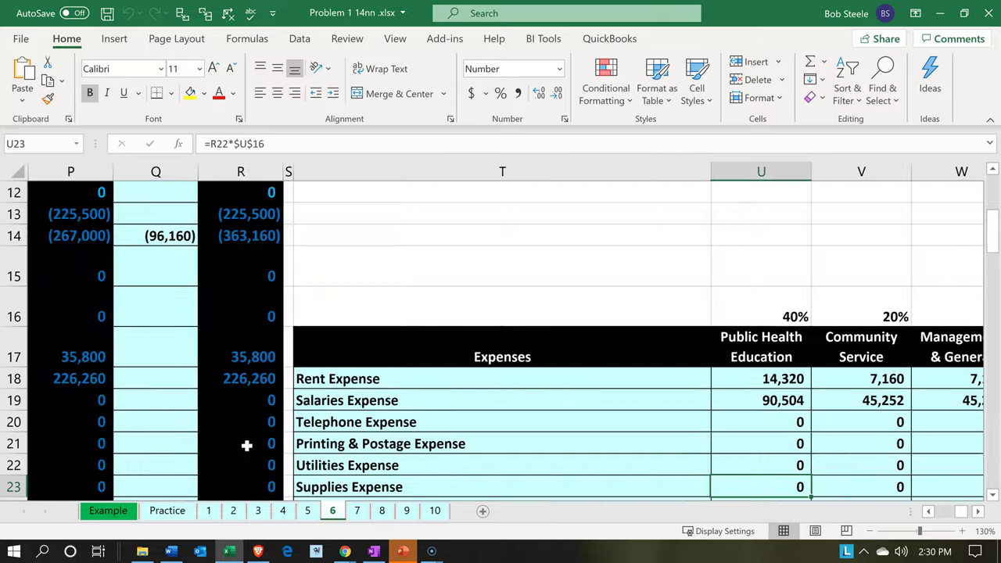
pyautogui.press('Right')
pyautogui.press('Right')
pyautogui.press('Down')
pyautogui.press('Down')
pyautogui.press('Down')
pyautogui.press('Down')
pyautogui.press('Down')
pyautogui.press('Down')
pyautogui.press('Down')
pyautogui.press('Down')
pyautogui.press('Down')
pyautogui.press('Down')
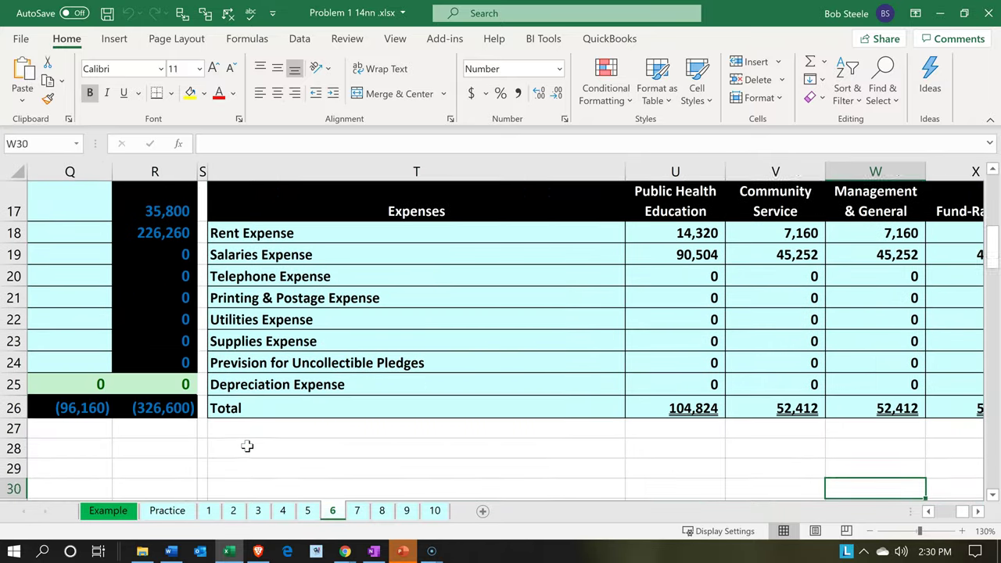
pyautogui.press('Down')
pyautogui.press('Down')
pyautogui.press('Down')
pyautogui.press('Down')
pyautogui.press('Down')
pyautogui.press('Down')
pyautogui.press('Down')
pyautogui.press('Down')
pyautogui.press('Down')
pyautogui.press('Down')
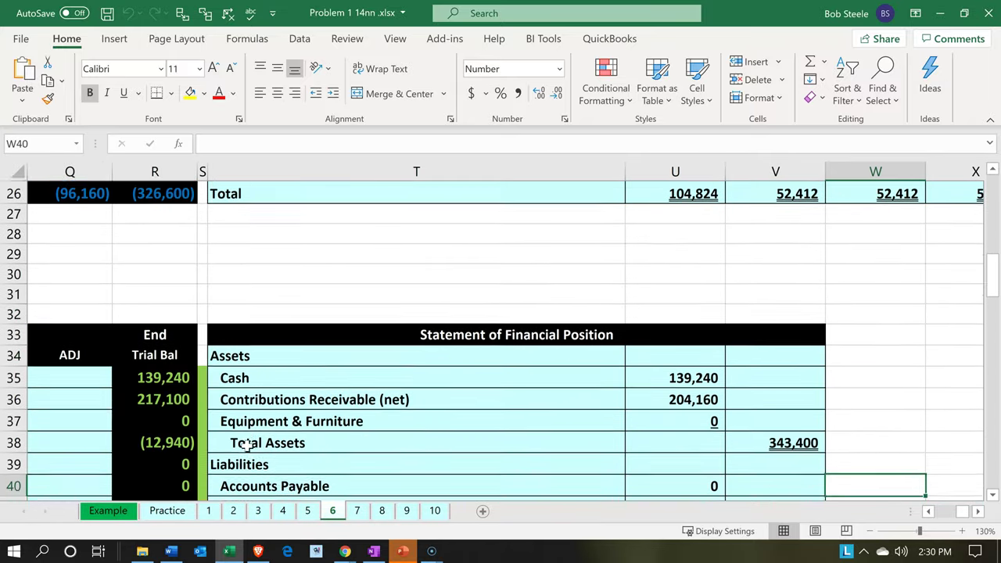
pyautogui.press('Down')
pyautogui.press('Down')
pyautogui.press('Down')
pyautogui.press('Down')
pyautogui.press('Down')
pyautogui.press('Down')
pyautogui.press('Down')
pyautogui.press('Down')
pyautogui.press('Down')
pyautogui.press('Down')
pyautogui.press('Down')
pyautogui.press('Down')
pyautogui.press('Down')
pyautogui.press('Down')
pyautogui.press('Down')
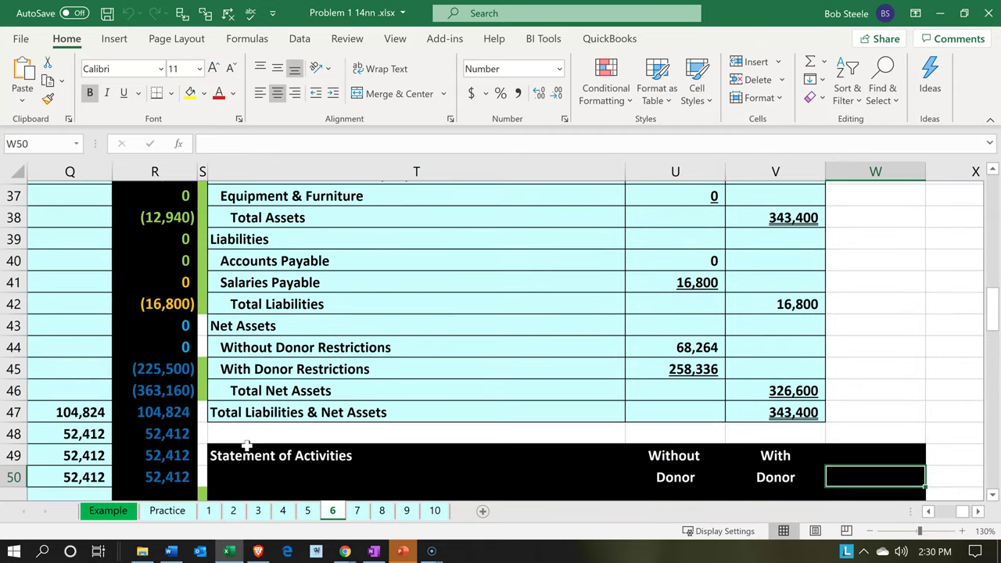
# Step: Examine the Contributions row of the Statement of Activities by donor restriction, and switch to PowerPoint
pyautogui.press('Up')
pyautogui.press('Up')
pyautogui.press('Up')
pyautogui.press('Up')
pyautogui.press('Up')
pyautogui.press('Left')
pyautogui.press('Left')
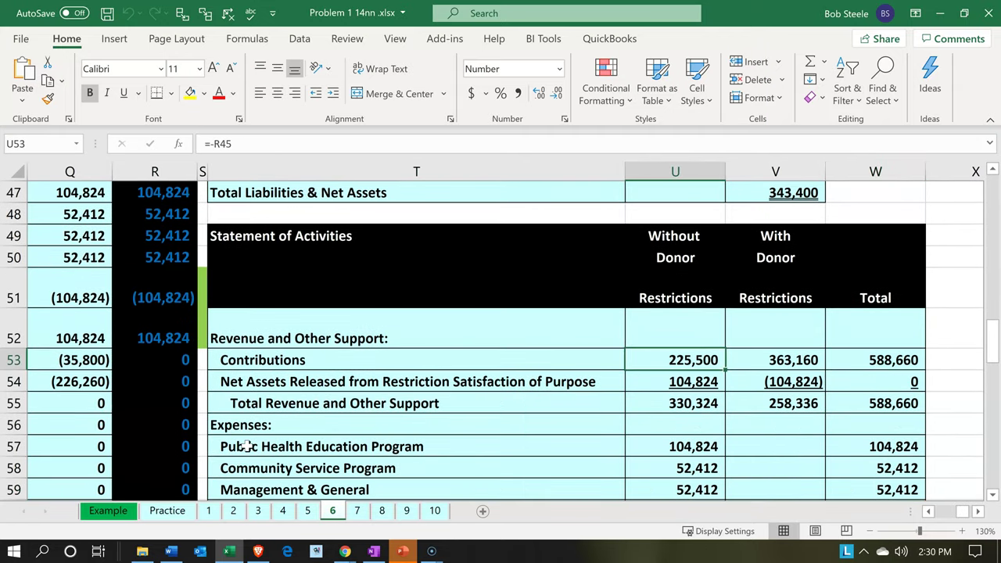
pyautogui.press('Left')
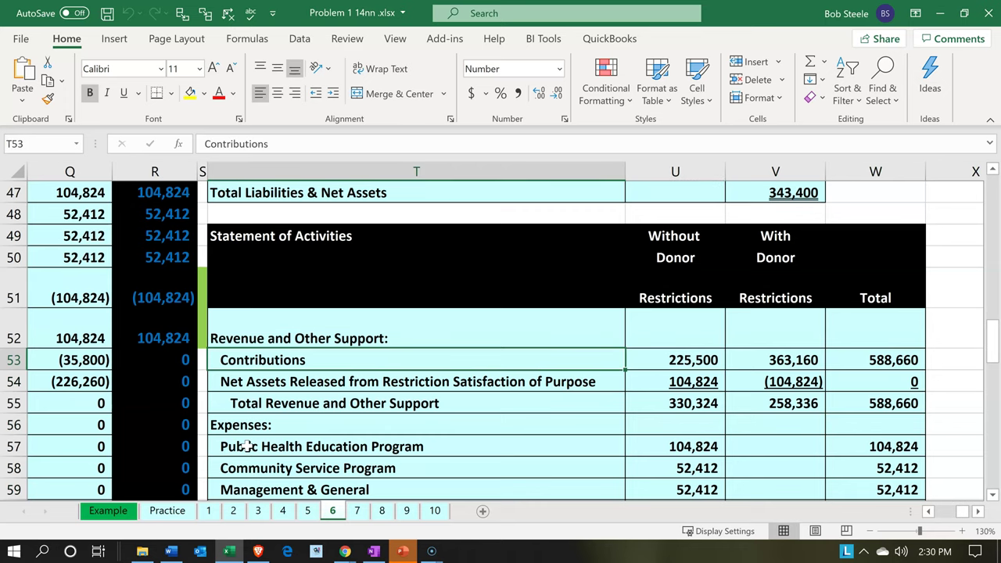
pyautogui.press('Right')
pyautogui.press('Right')
pyautogui.press('Left')
pyautogui.press('Right')
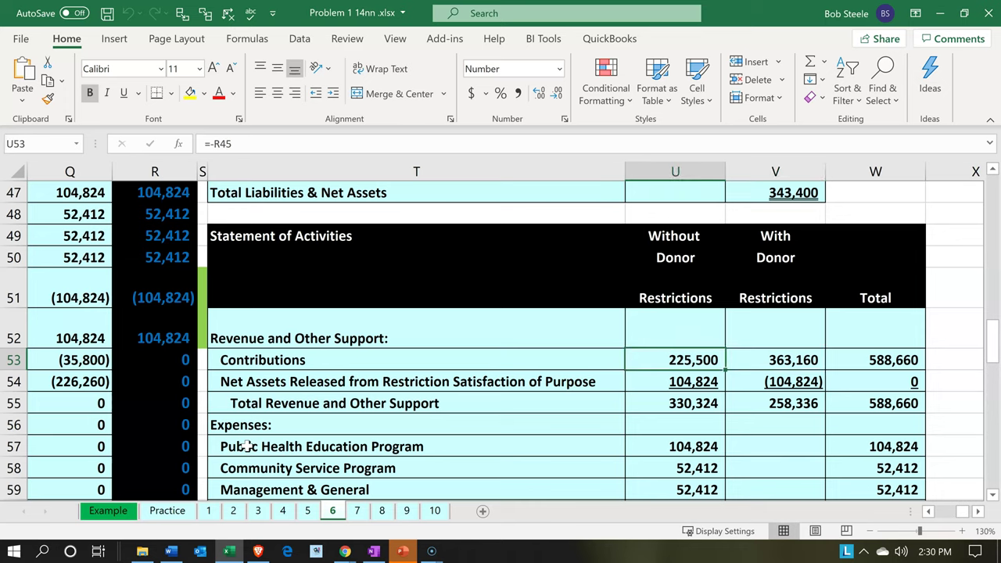
pyautogui.click(409, 551)
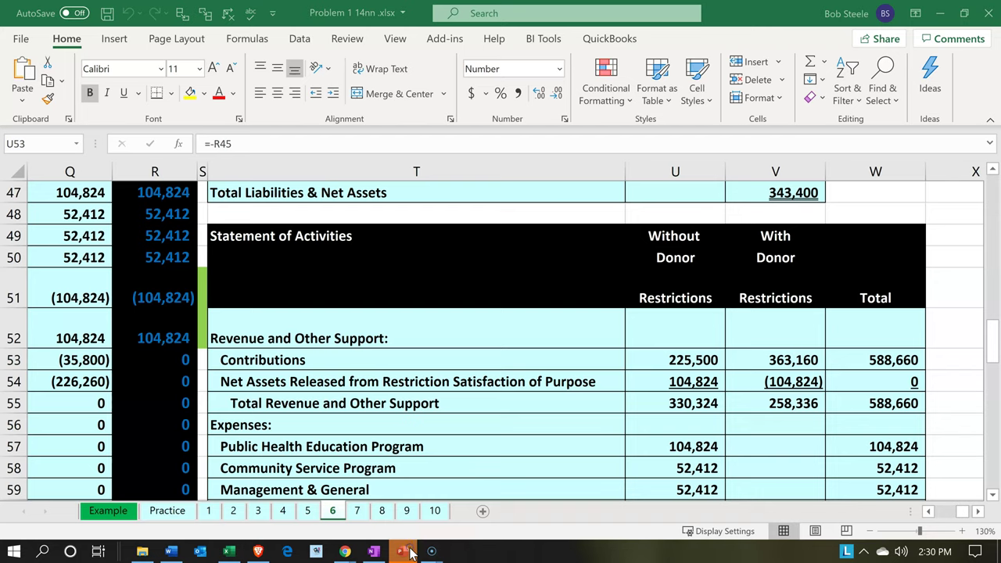
# Step: Switch to Aplos in the browser and open the Accounts Receivable transactions with the new invoice form
pyautogui.click(237, 551)
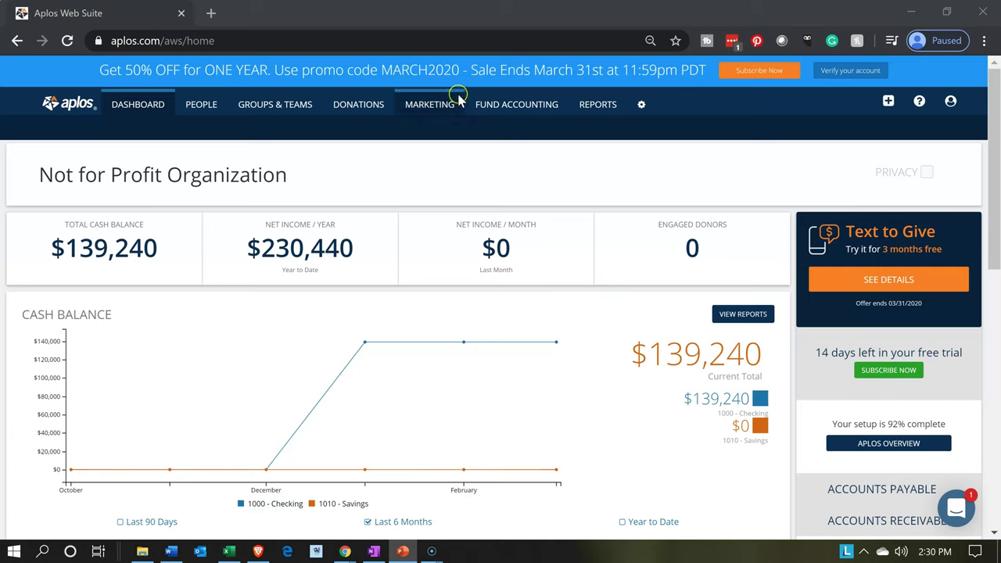
pyautogui.click(481, 102)
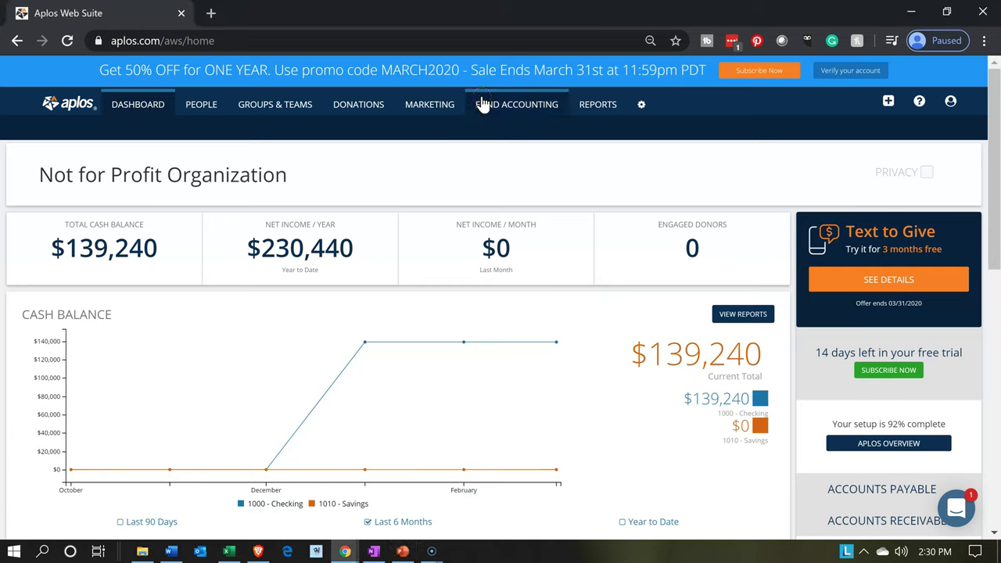
pyautogui.click(65, 126)
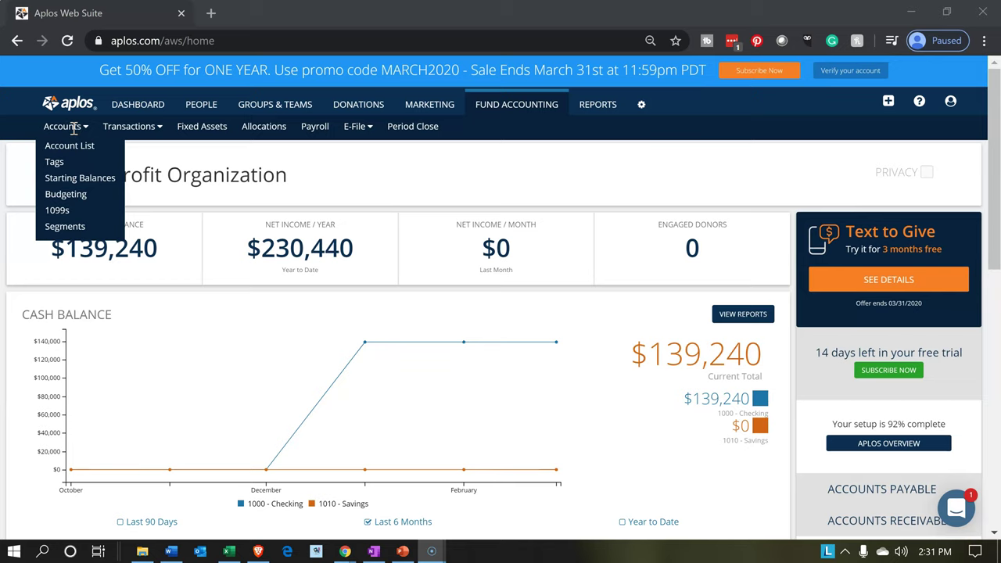
pyautogui.click(75, 128)
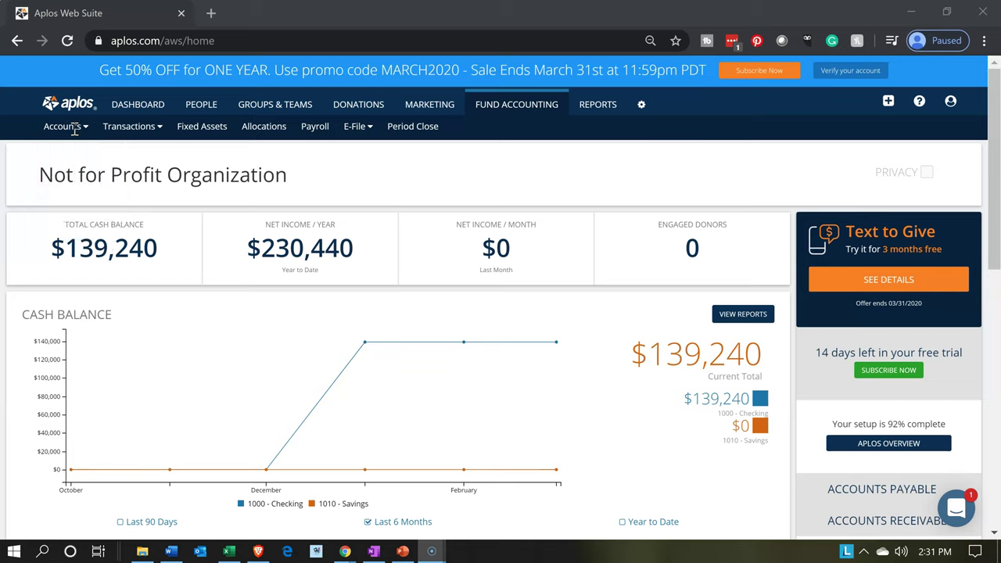
pyautogui.click(107, 126)
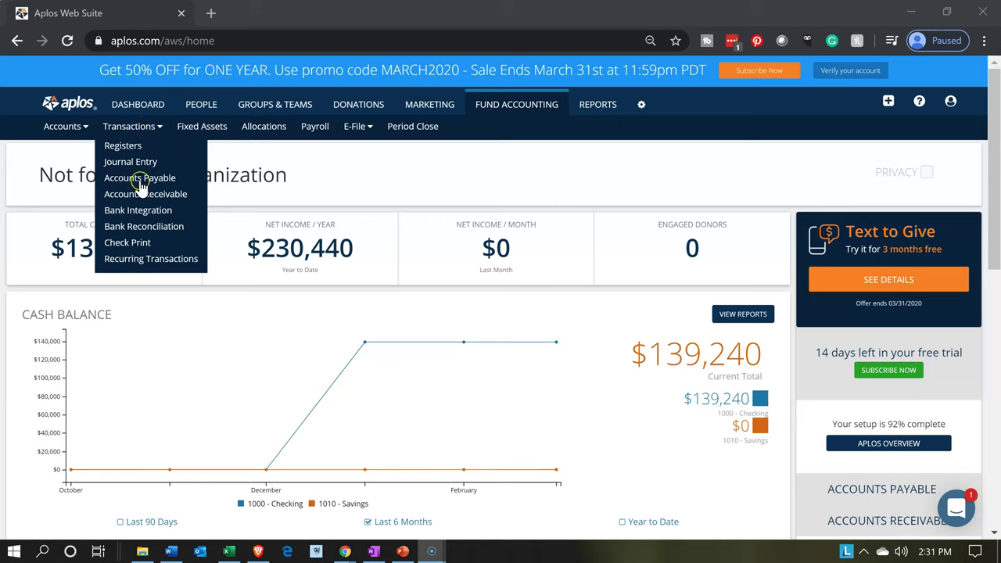
pyautogui.click(156, 194)
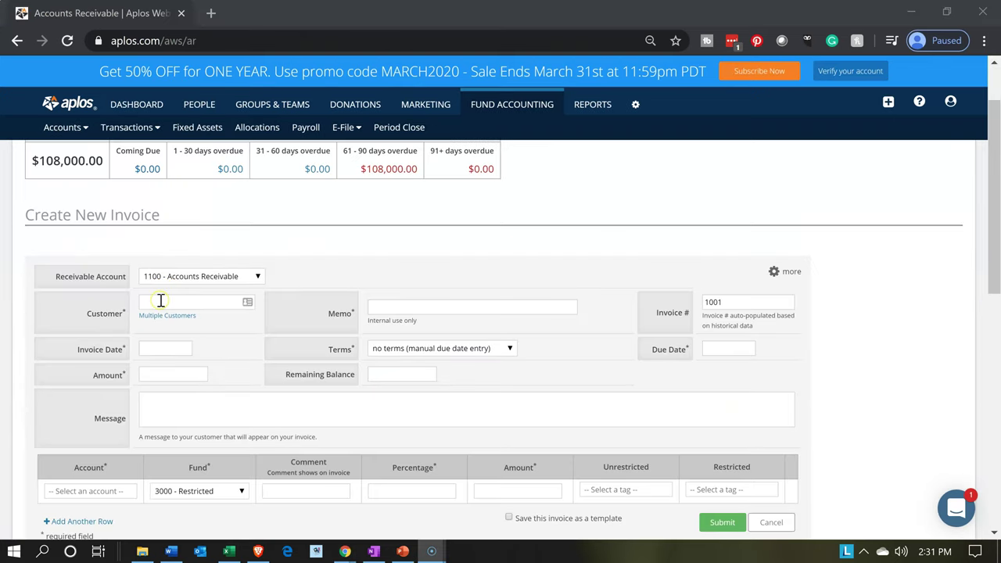
# Step: Enter Pledger Construction Proj as the invoice's customer and add it as a new contact
pyautogui.click(160, 301)
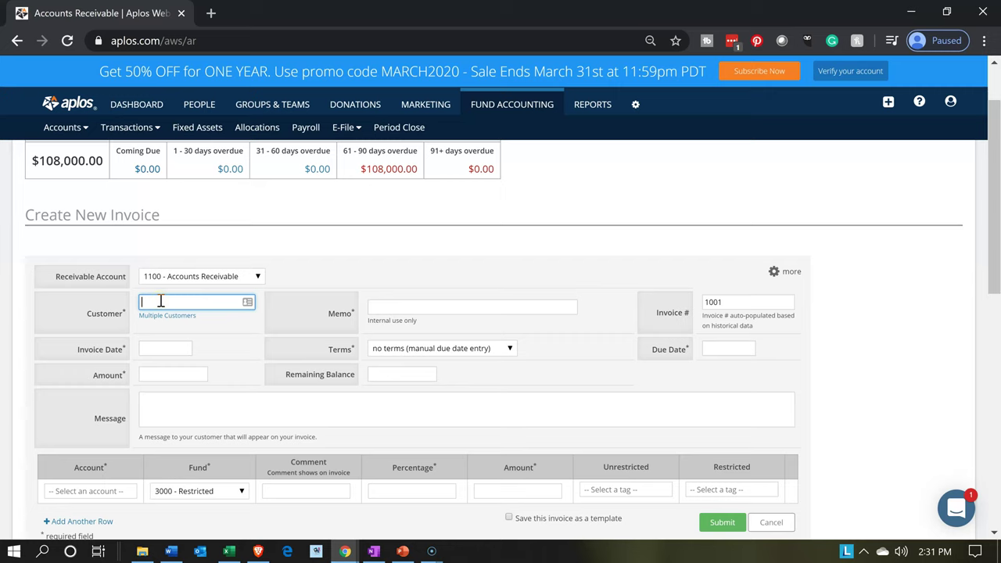
pyautogui.click(161, 303)
pyautogui.write('Pledger')
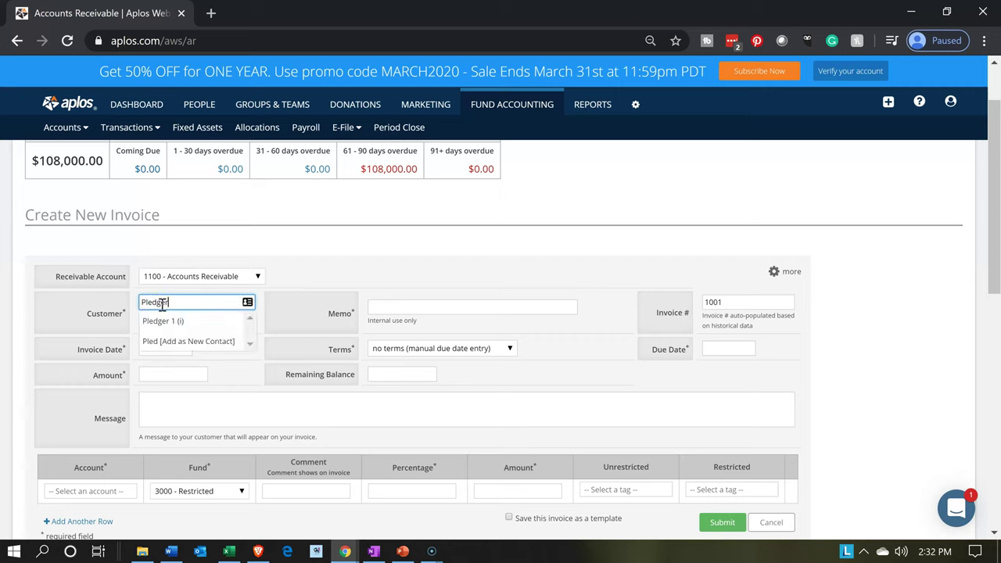
pyautogui.write(' Construction')
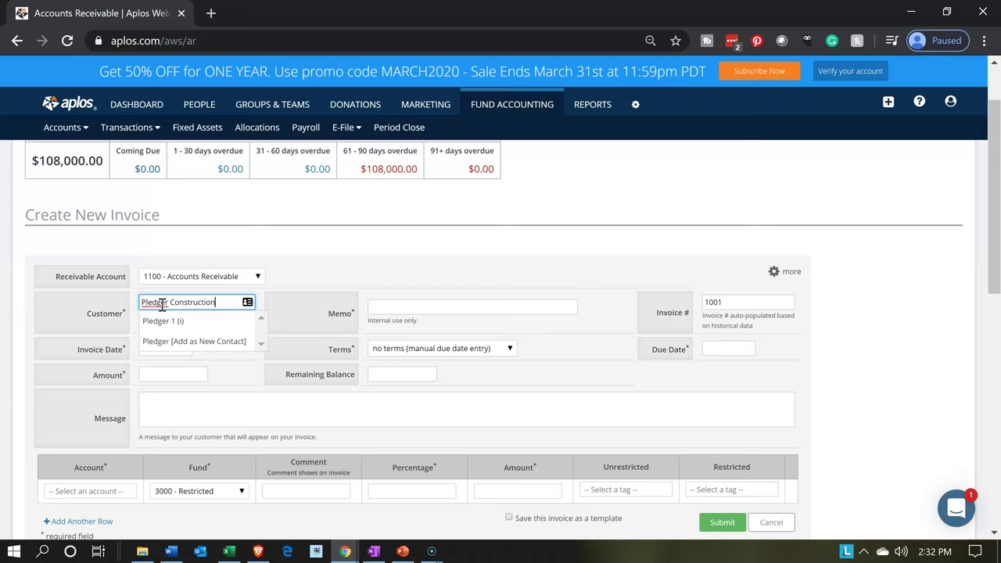
pyautogui.write(' PRo')
pyautogui.press('BackSpace')
pyautogui.press('BackSpace')
pyautogui.write('roj')
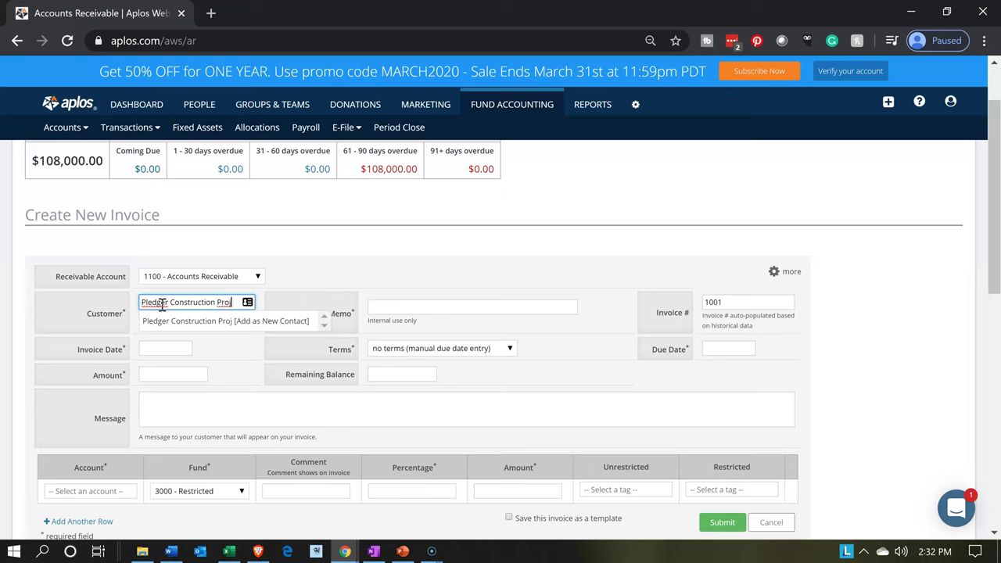
pyautogui.press('Tab')
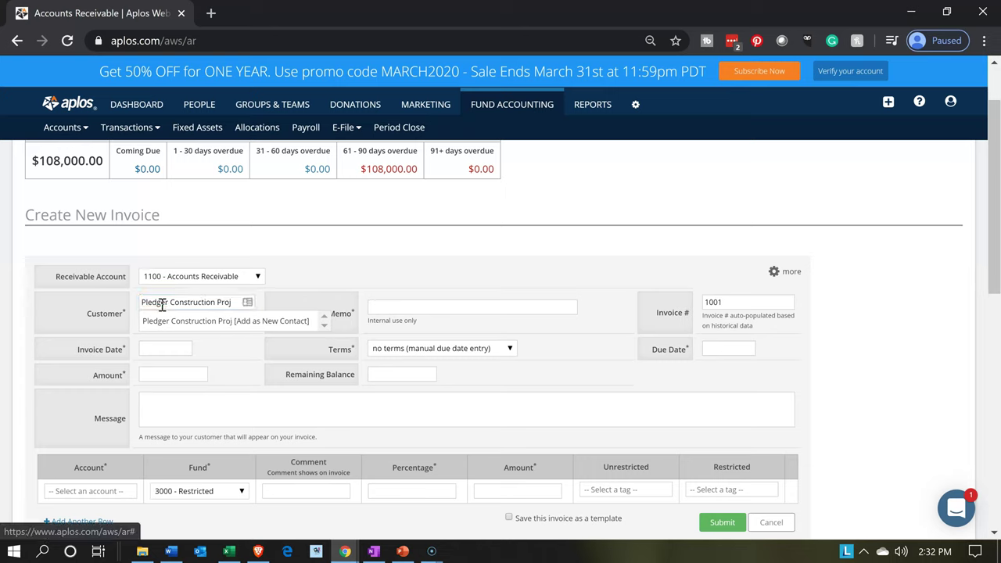
pyautogui.press('Tab')
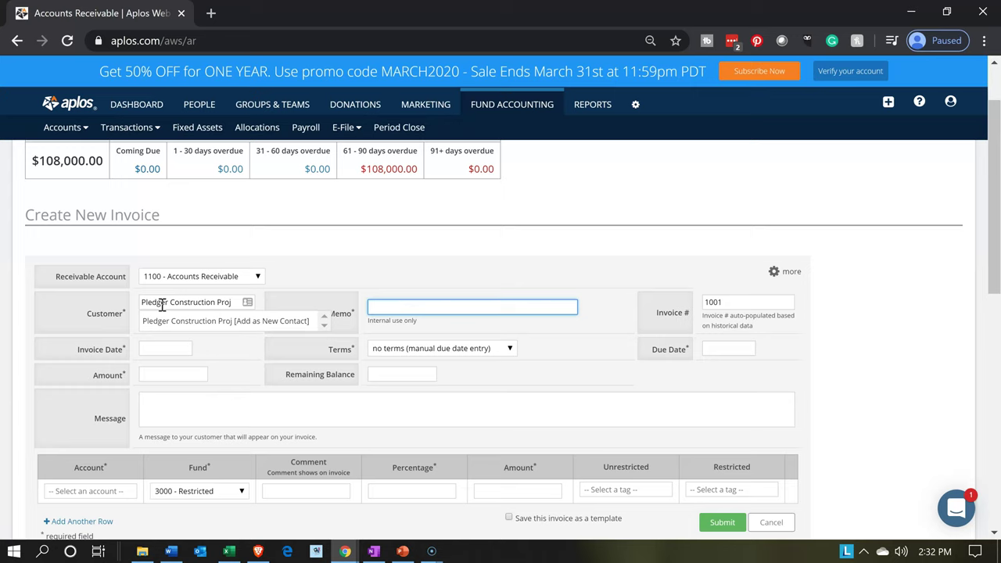
pyautogui.click(246, 322)
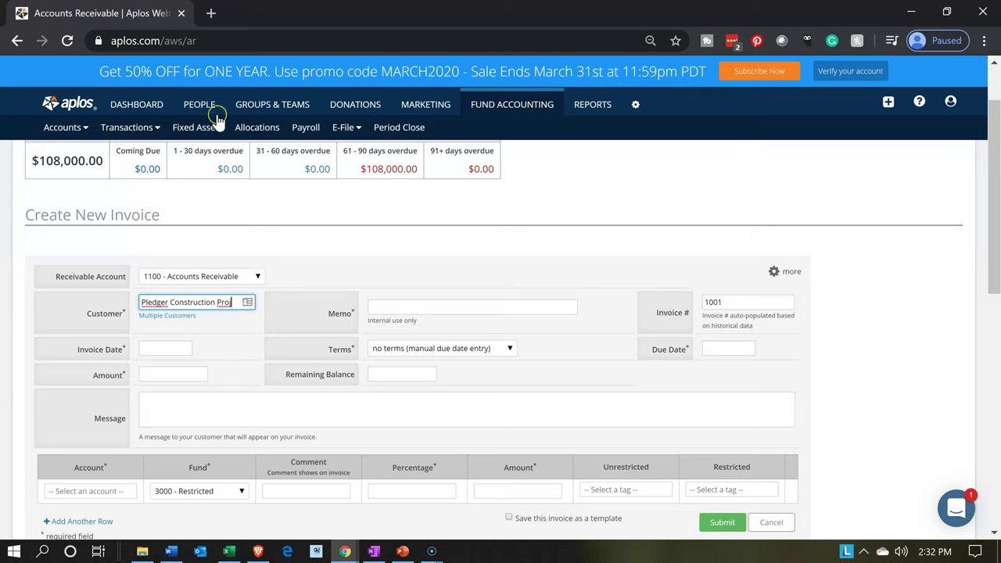
# Step: Fill in the invoice memo as Pledge and set the invoice date to 01/07/2020
pyautogui.click(402, 305)
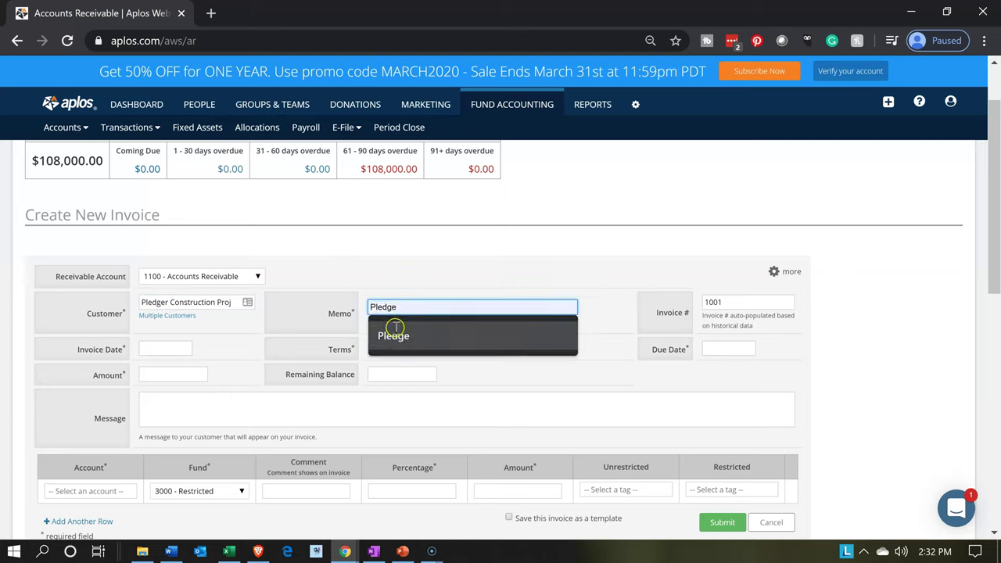
pyautogui.click(394, 332)
pyautogui.press('Tab')
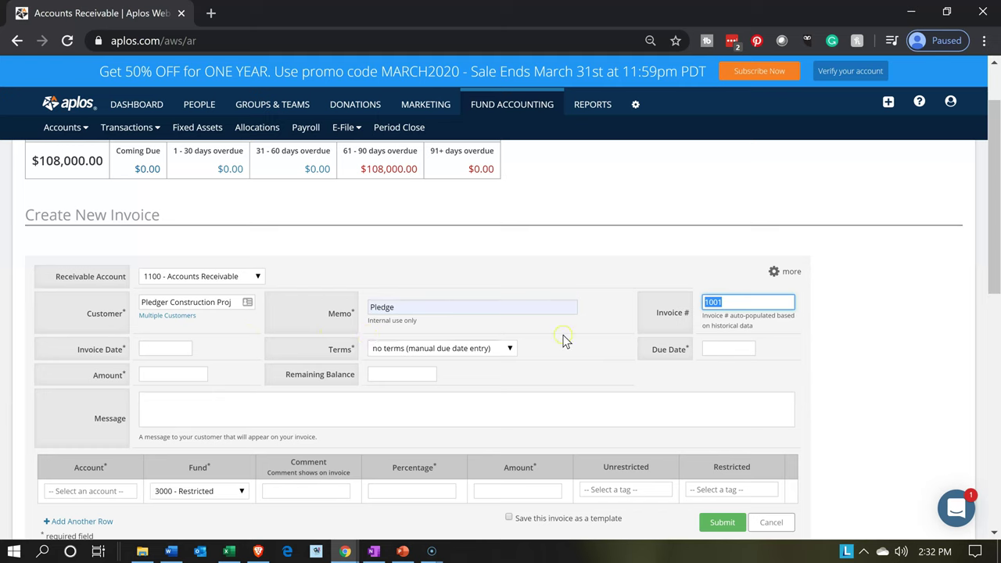
pyautogui.press('Tab')
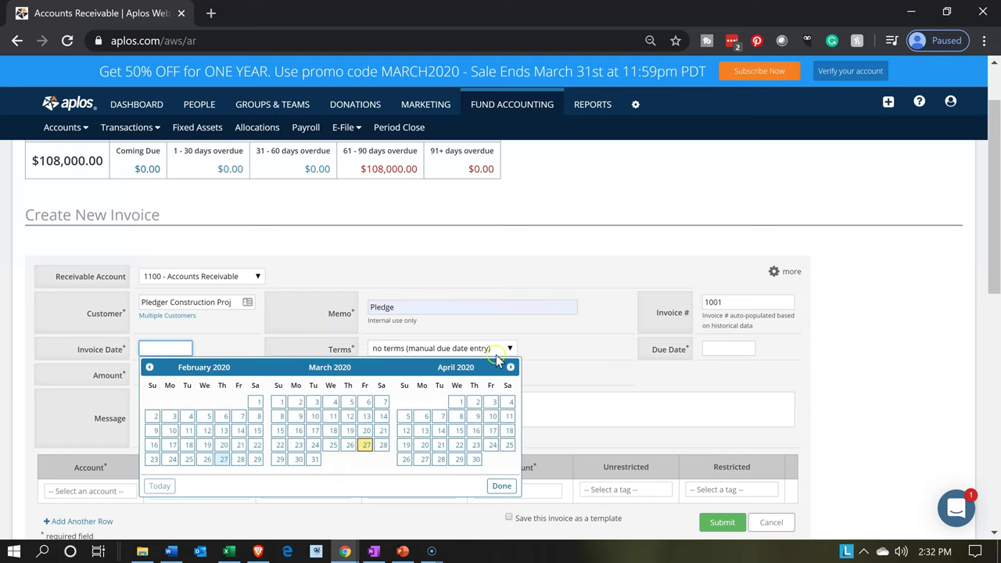
pyautogui.click(148, 368)
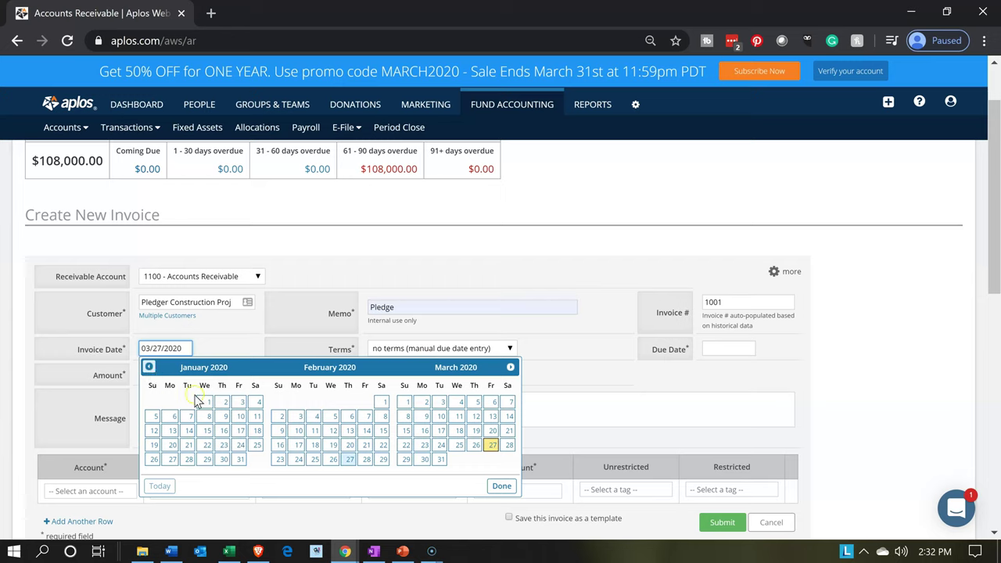
pyautogui.click(188, 420)
pyautogui.press('Tab')
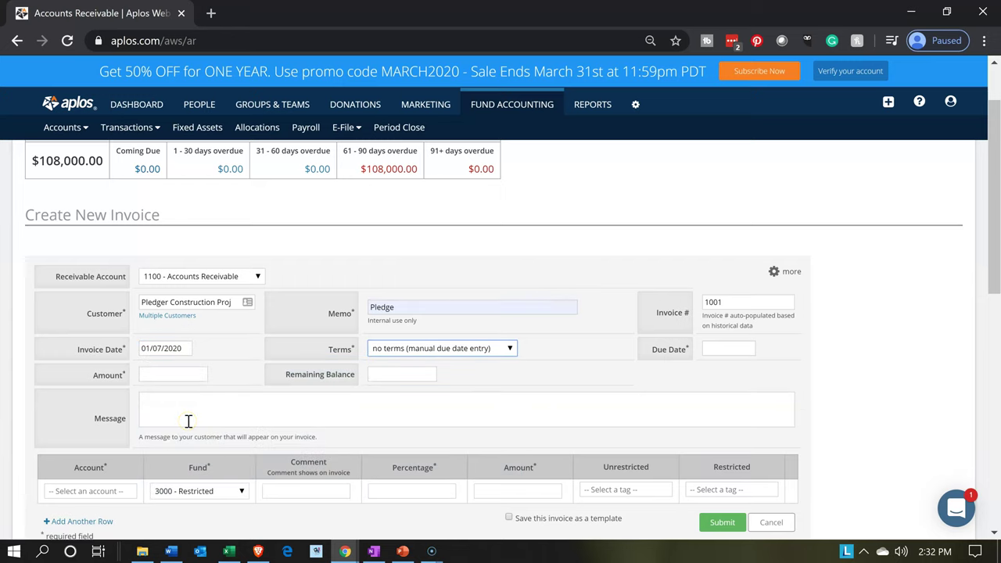
# Step: Set the invoice terms to net 15 and accept the resulting due date
pyautogui.click(509, 349)
pyautogui.click(481, 383)
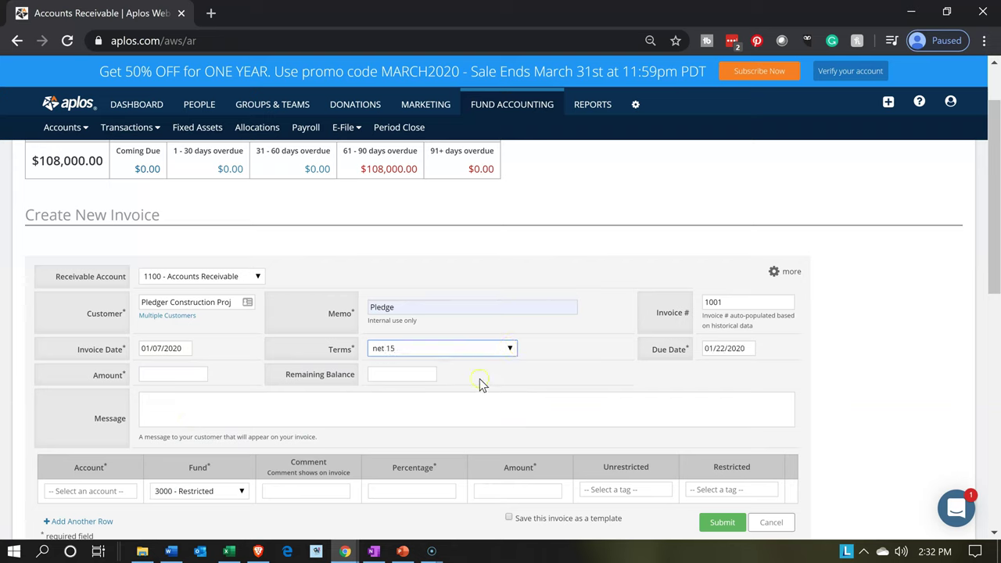
pyautogui.press('Tab')
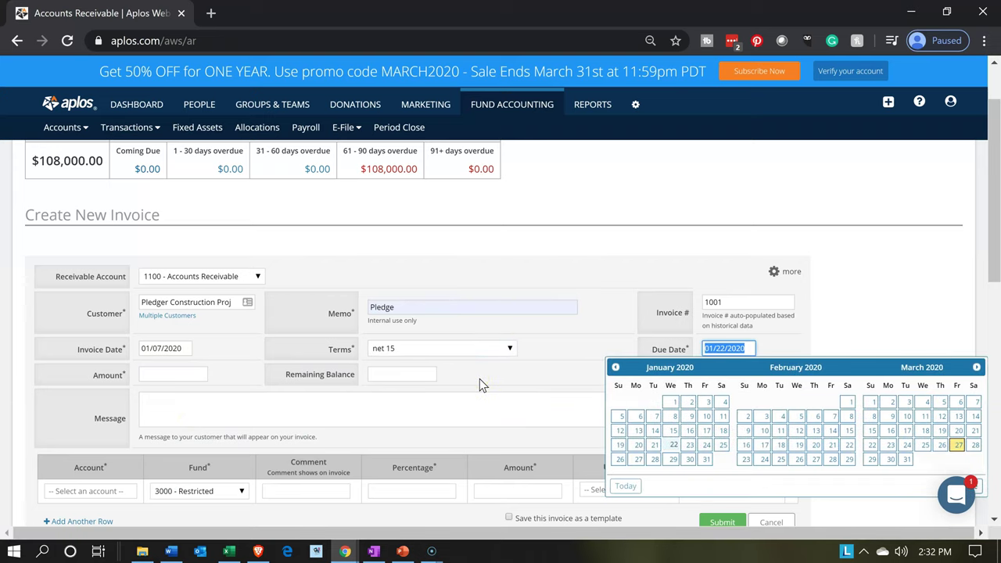
pyautogui.press('Tab')
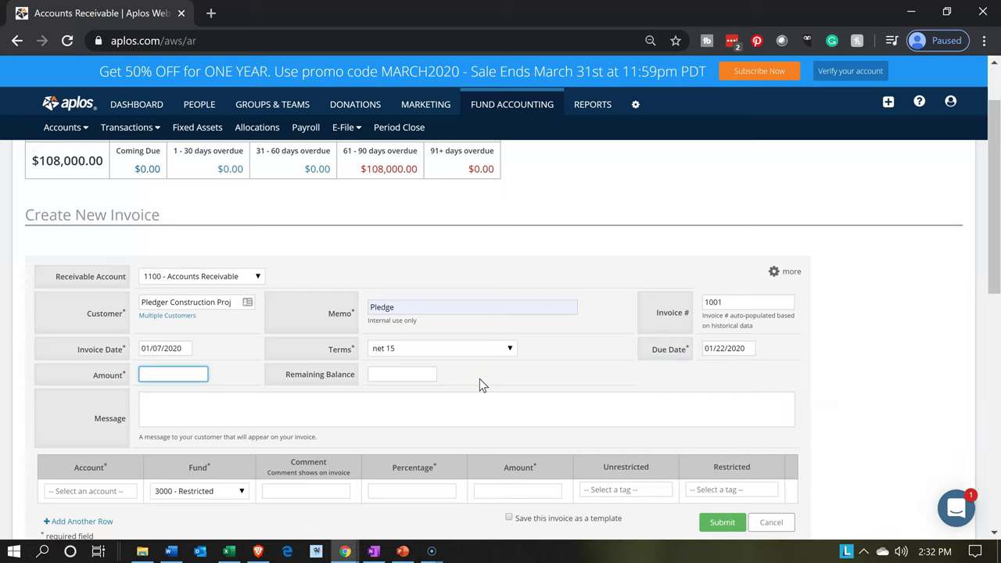
# Step: Change the terms to no terms (manual due date entry) and set the due date to 01/22/2022
pyautogui.click(474, 351)
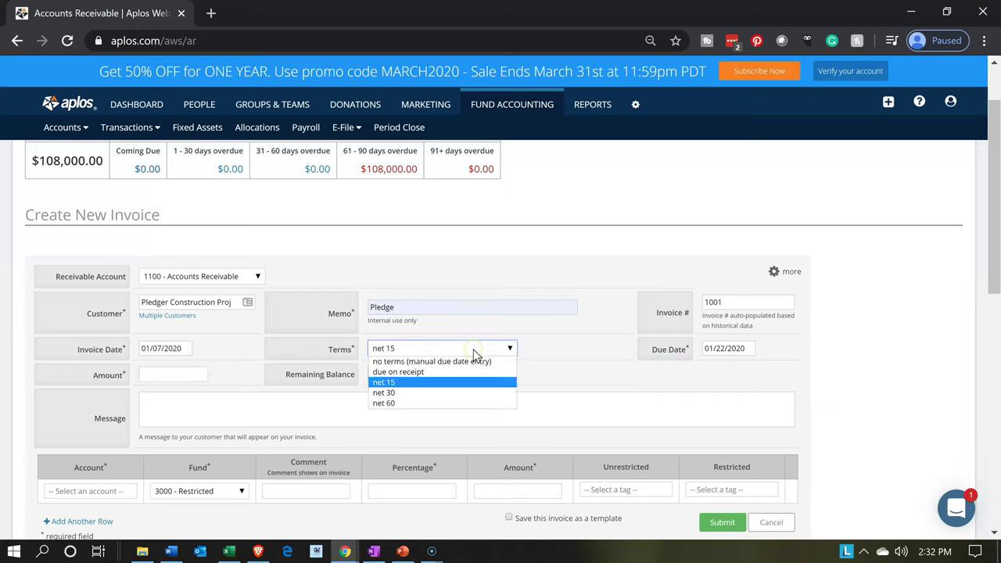
pyautogui.click(463, 363)
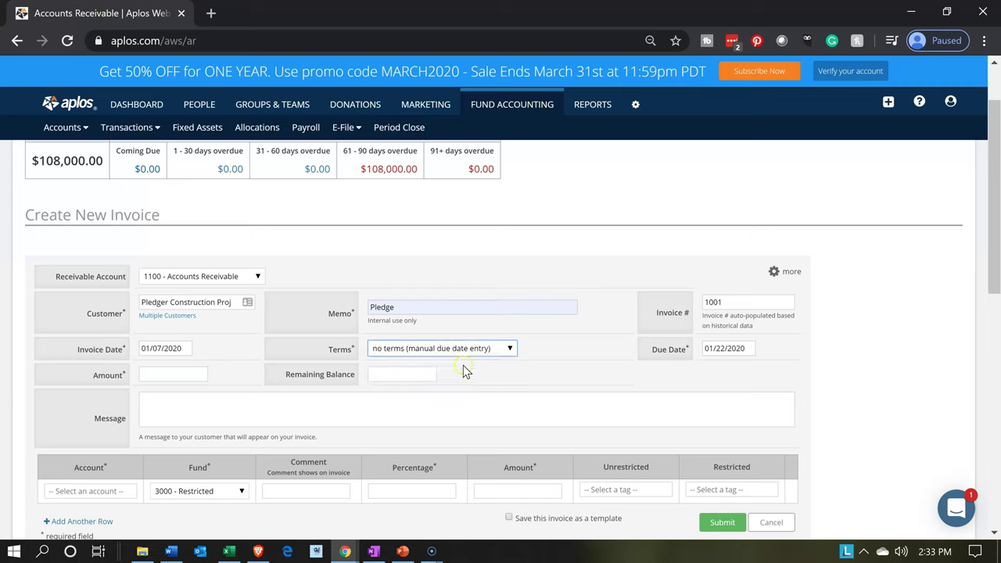
pyautogui.press('Tab')
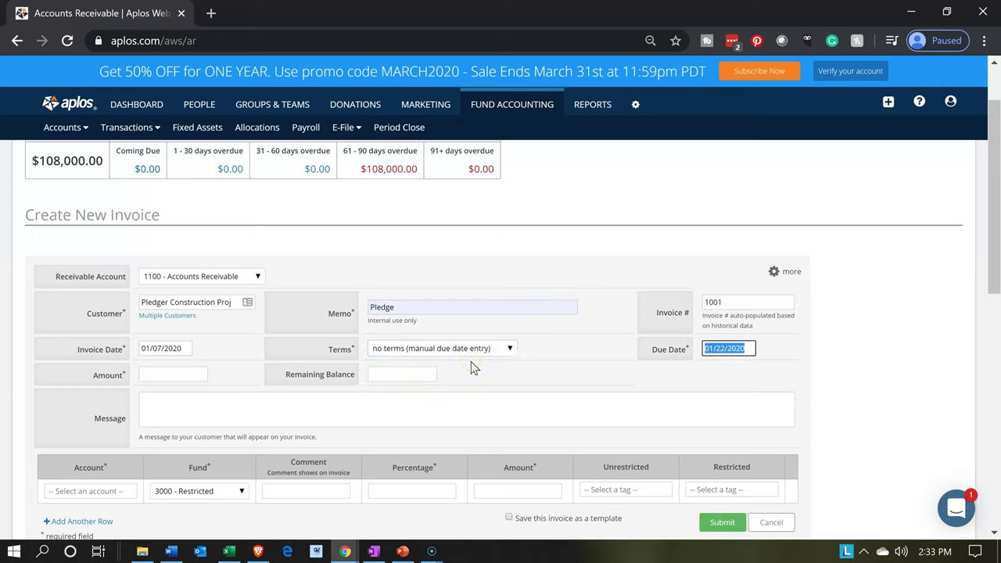
pyautogui.click(712, 349)
pyautogui.click(730, 344)
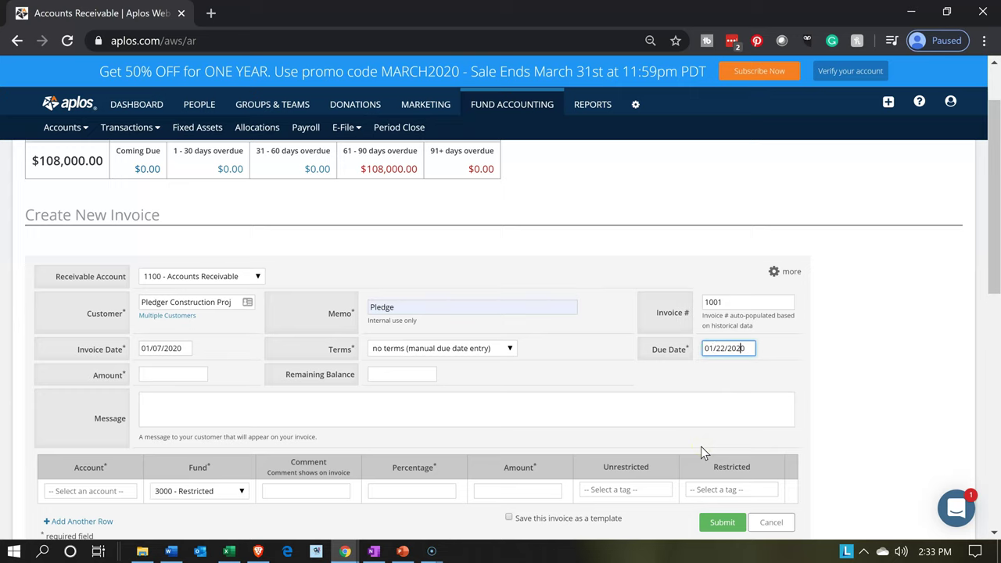
pyautogui.press('End')
pyautogui.press('BackSpace')
pyautogui.write('2')
pyautogui.click(656, 386)
pyautogui.press('Tab')
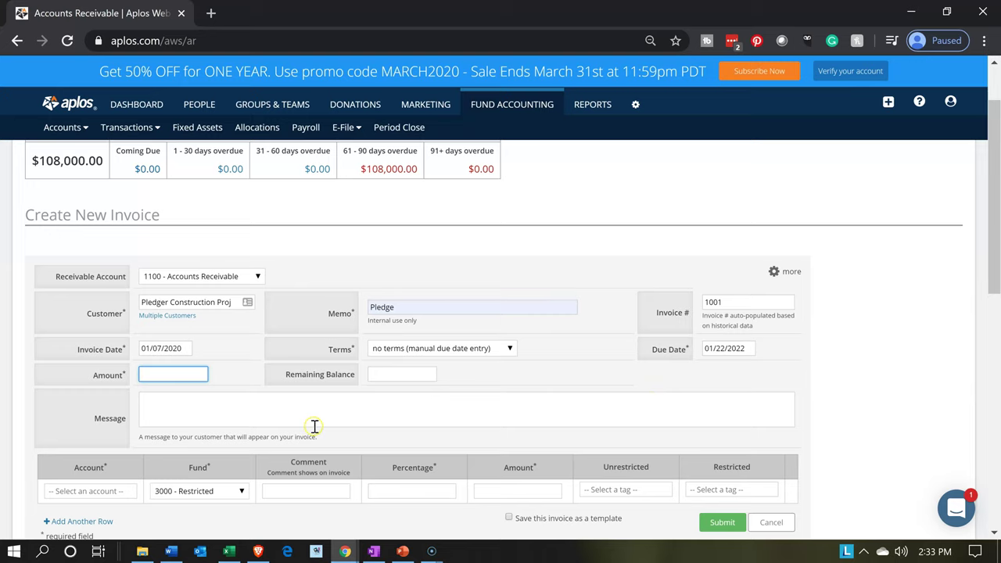
# Step: Switch to the Excel workbook and look up the construction pledge's figures and its journal entry 4 on sheet 6
pyautogui.click(231, 394)
pyautogui.click(229, 551)
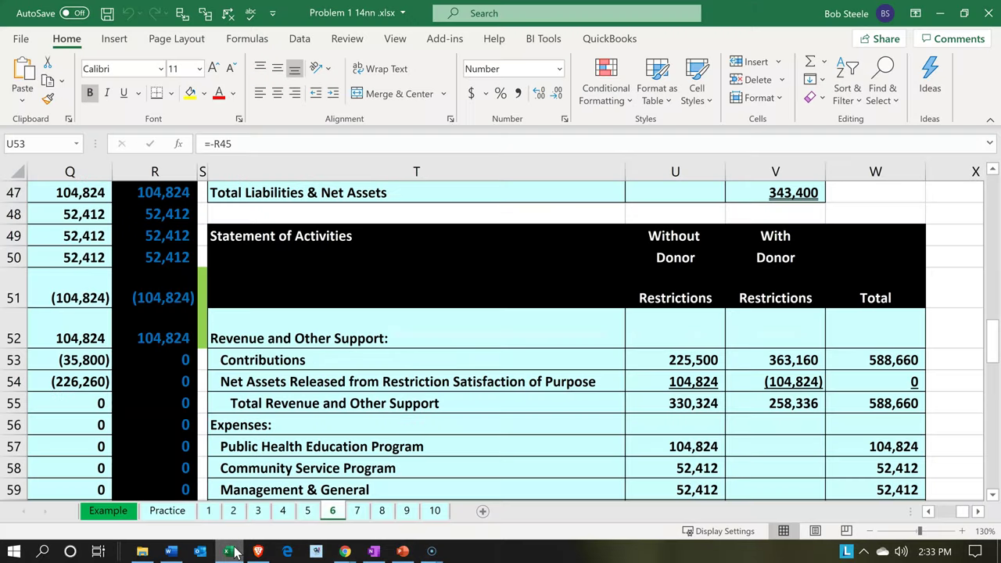
pyautogui.click(269, 403)
pyautogui.press('Left')
pyautogui.press('Left')
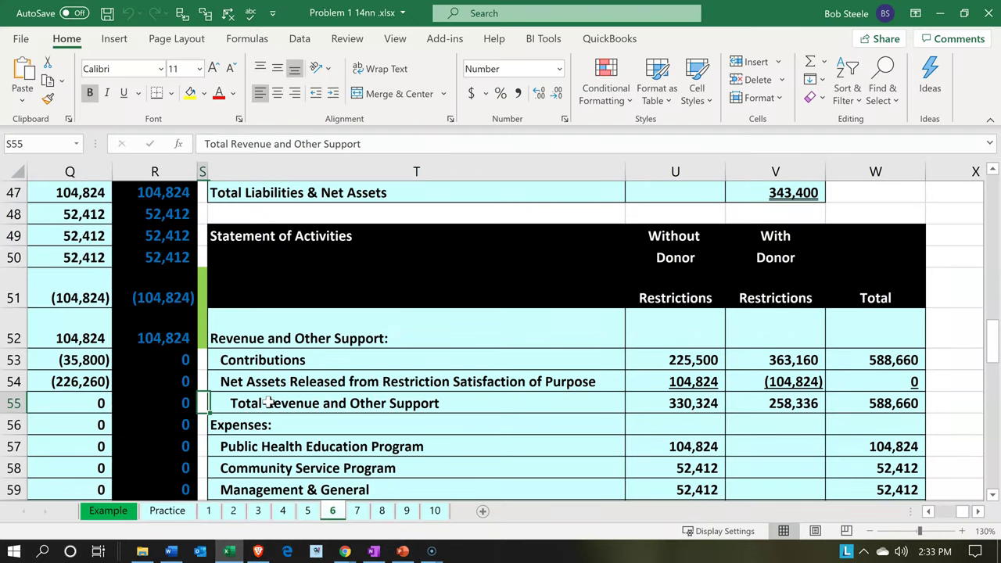
pyautogui.press('Left')
pyautogui.press('Home')
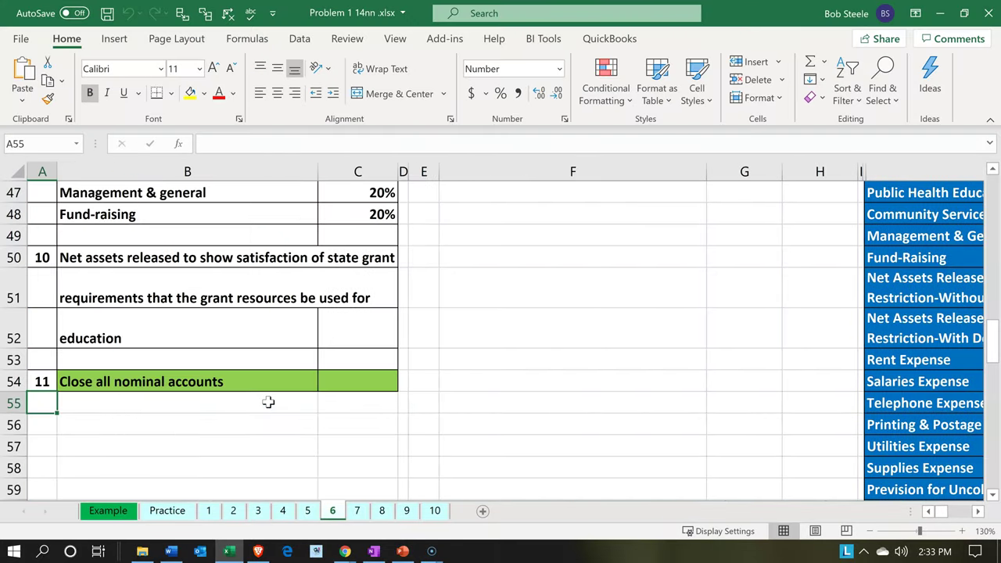
pyautogui.scroll(11, 268, 402)
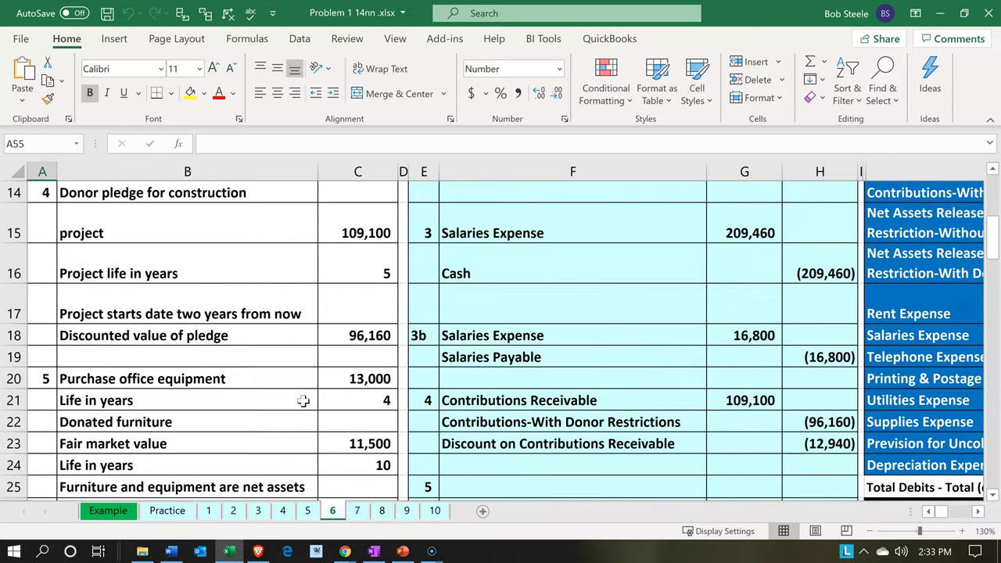
pyautogui.scroll(-1, 583, 403)
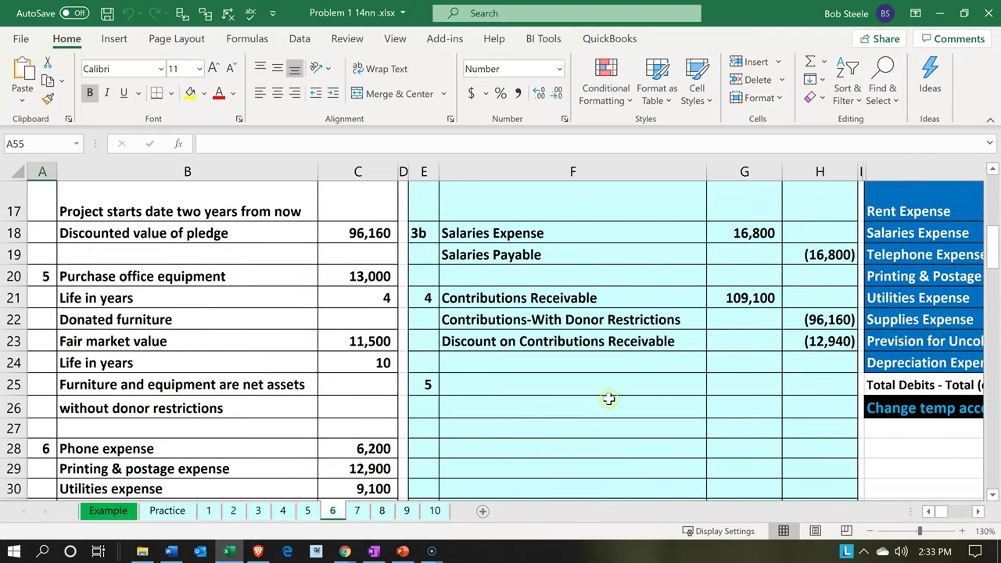
# Step: Return to the Aplos invoice form and enter 109100 as the invoice amount
pyautogui.click(230, 551)
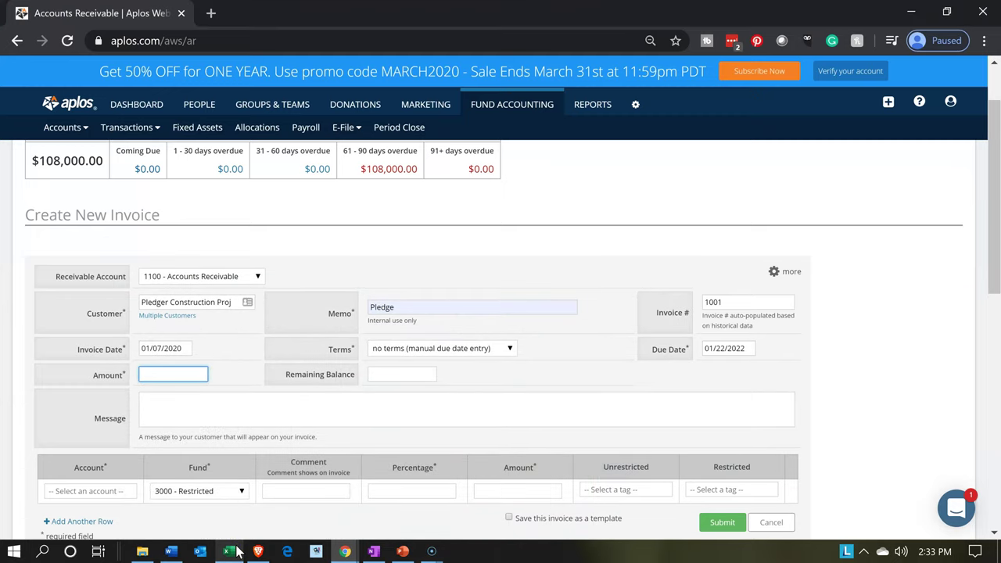
pyautogui.click(229, 552)
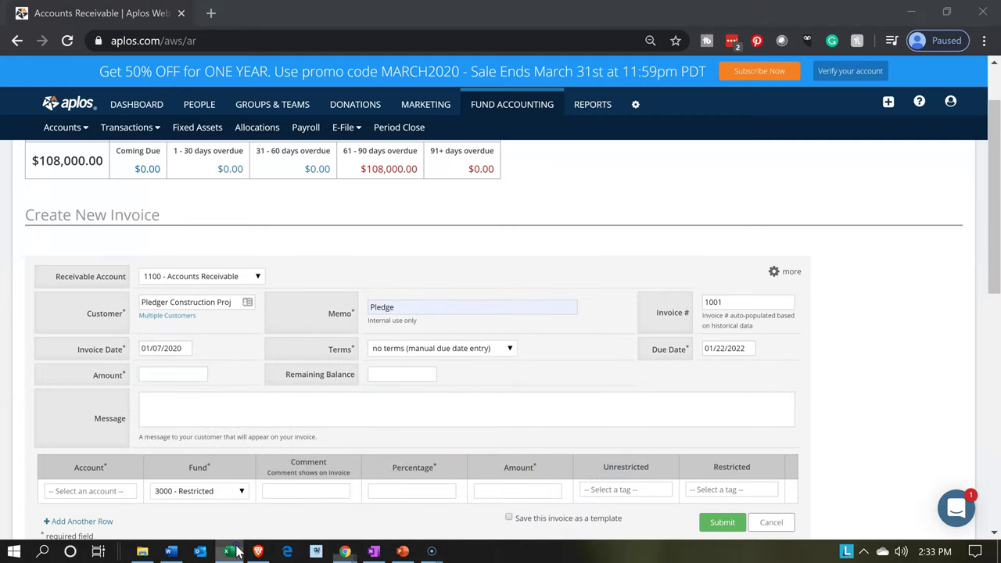
pyautogui.click(232, 552)
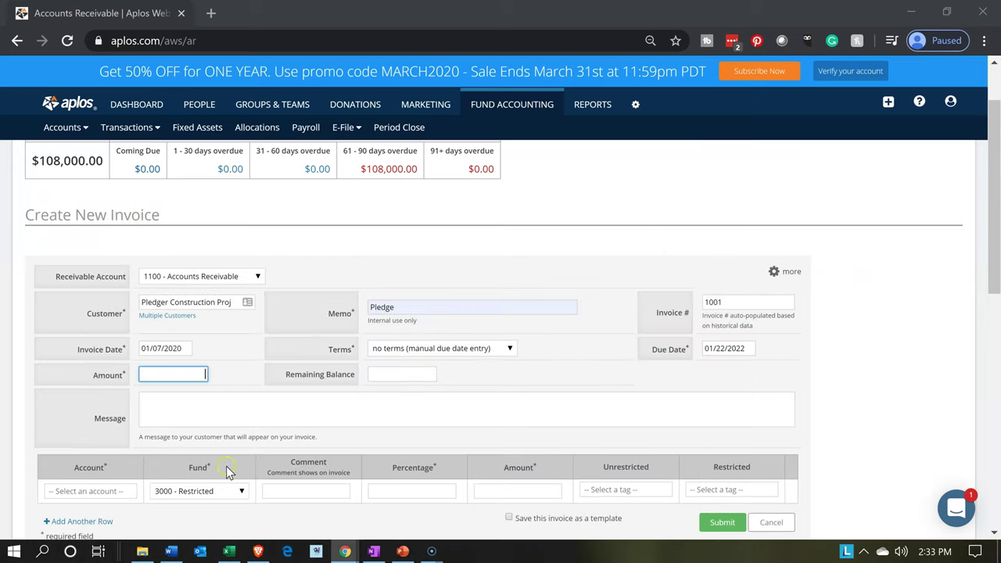
pyautogui.write('109100')
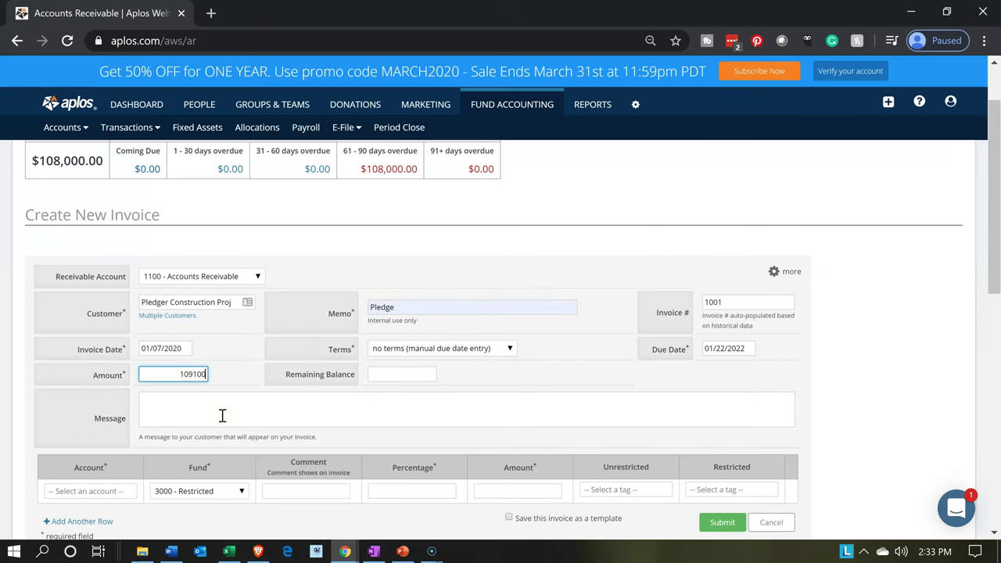
# Step: Enter "Long term construction project." as the customer message on the invoice
pyautogui.press('Tab')
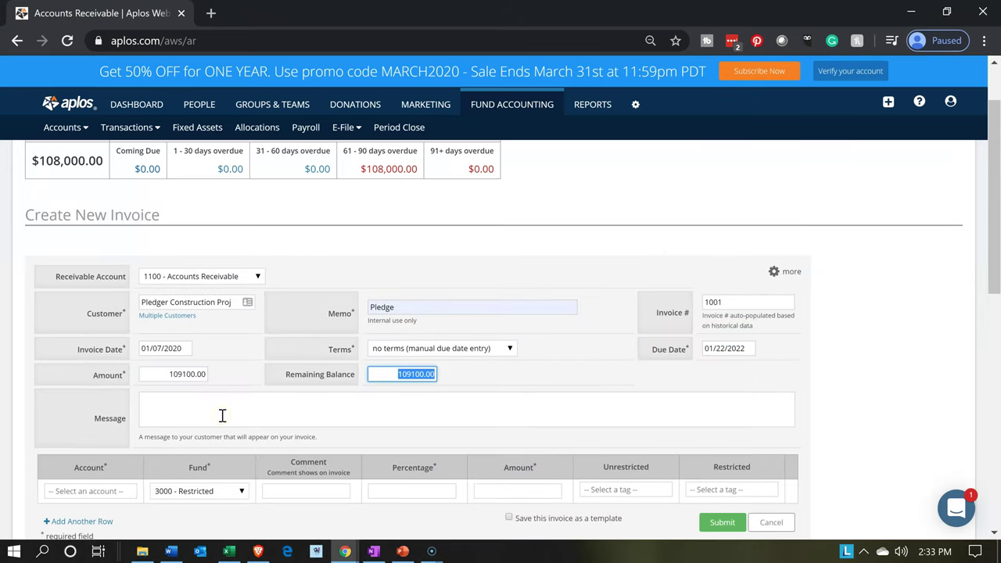
pyautogui.click(223, 415)
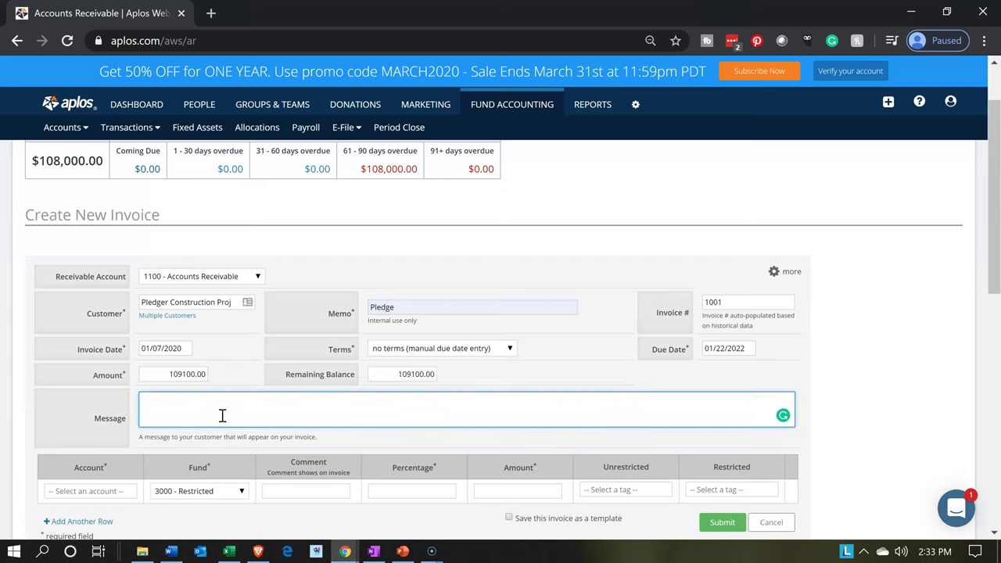
pyautogui.write('Long term')
pyautogui.write(' construction pro')
pyautogui.write('ject')
pyautogui.write('s')
pyautogui.write('.')
pyautogui.press('Tab')
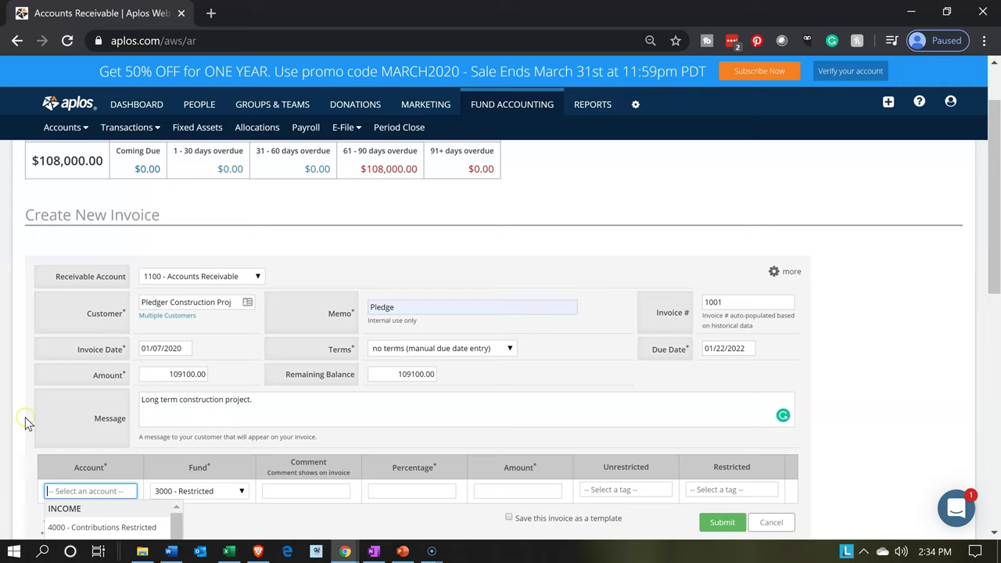
# Step: Assign the first invoice line to account 4000 - Contributions Restricted with fund 3000 - Restricted, leaving its comment and percentage blank
pyautogui.scroll(-1, 25, 423)
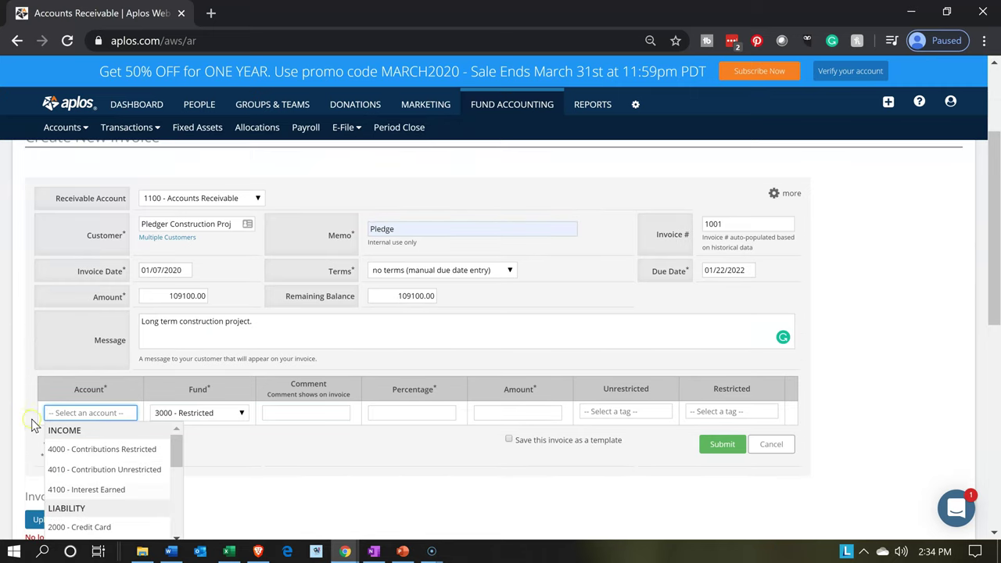
pyautogui.click(84, 454)
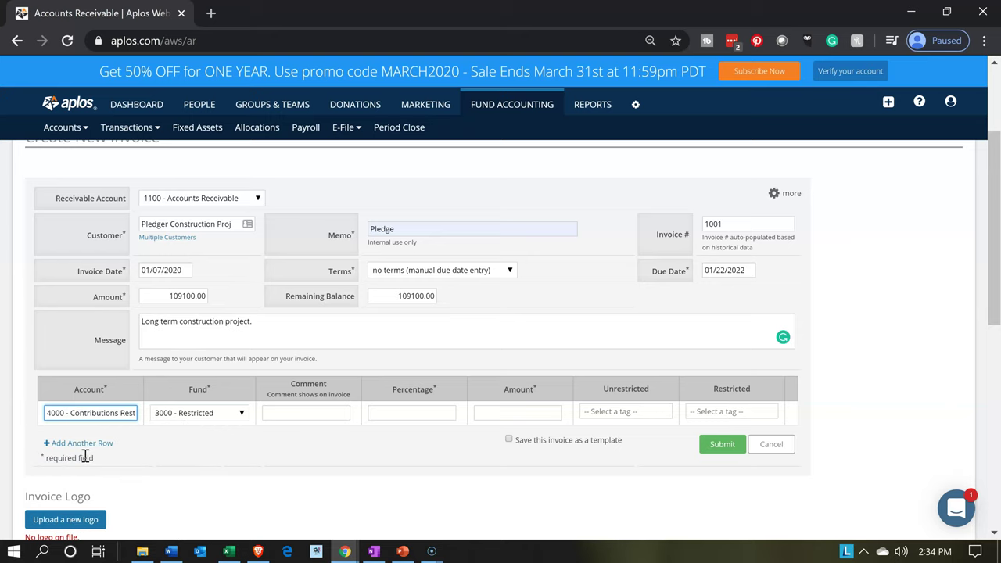
pyautogui.press('Tab')
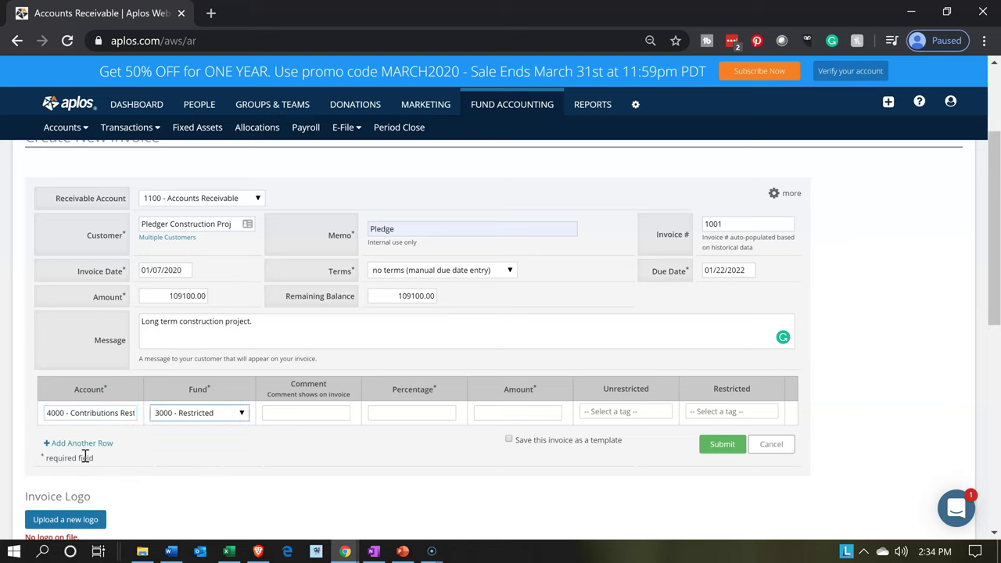
pyautogui.click(222, 423)
pyautogui.click(220, 429)
pyautogui.press('Tab')
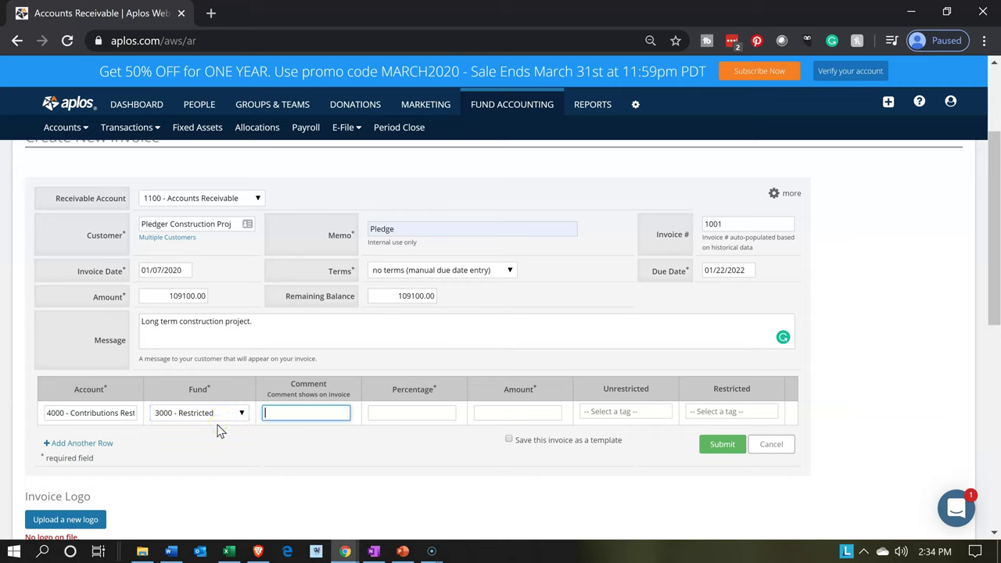
pyautogui.press('Tab')
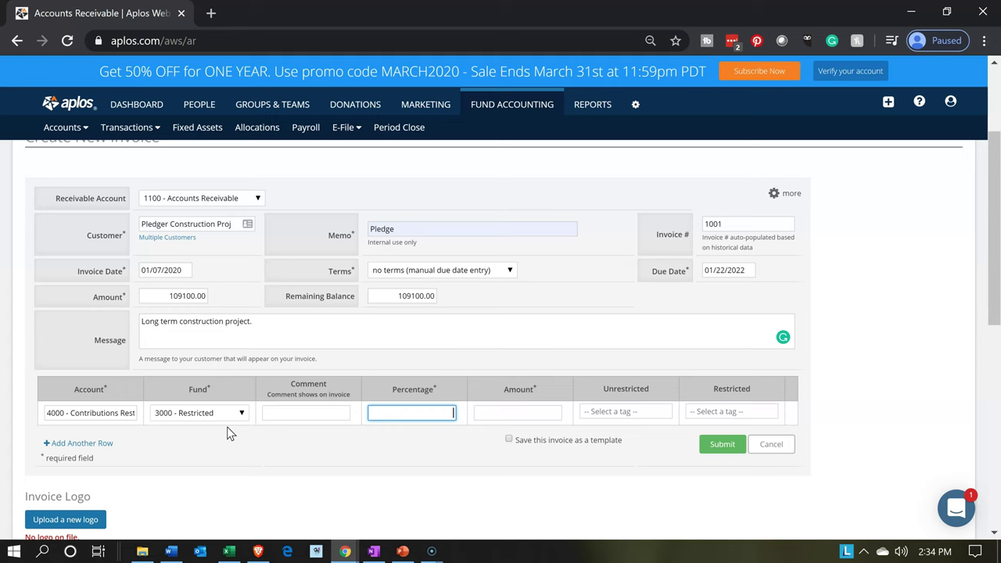
pyautogui.press('Tab')
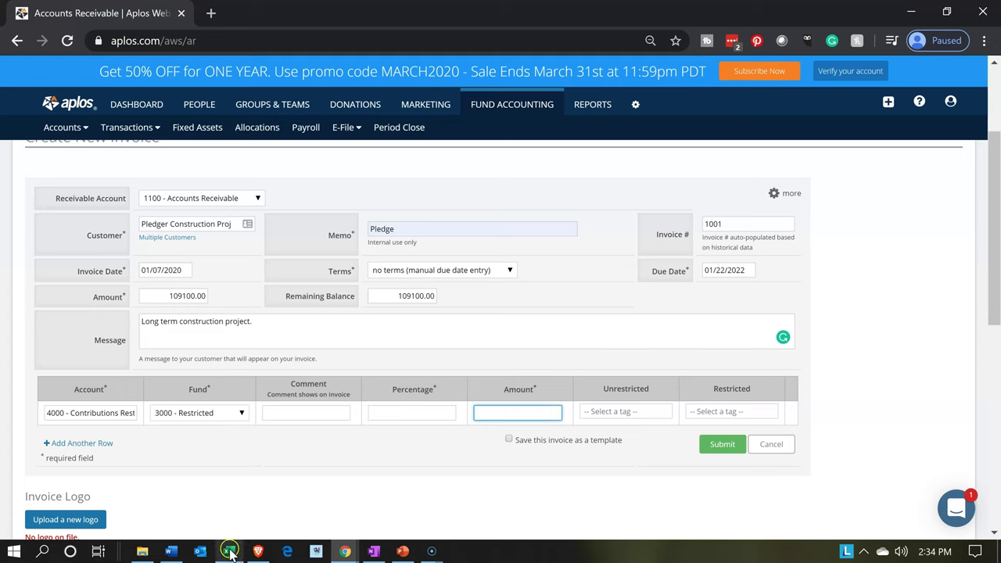
# Step: Check journal entry 4 in the Excel workbook, return to Aplos and enter 96160 as the first line's amount
pyautogui.click(230, 551)
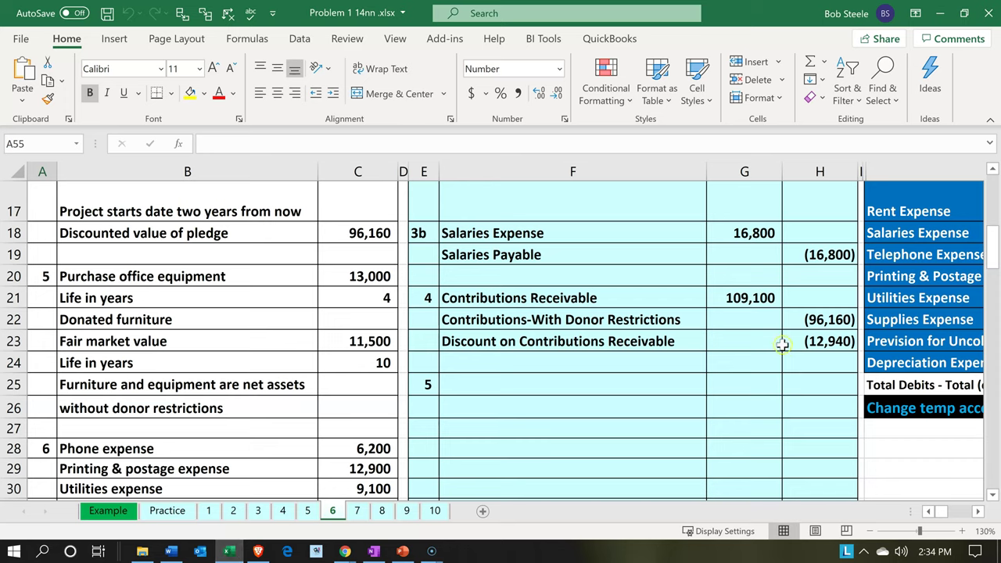
pyautogui.click(230, 553)
pyautogui.write('96160')
pyautogui.press('Tab')
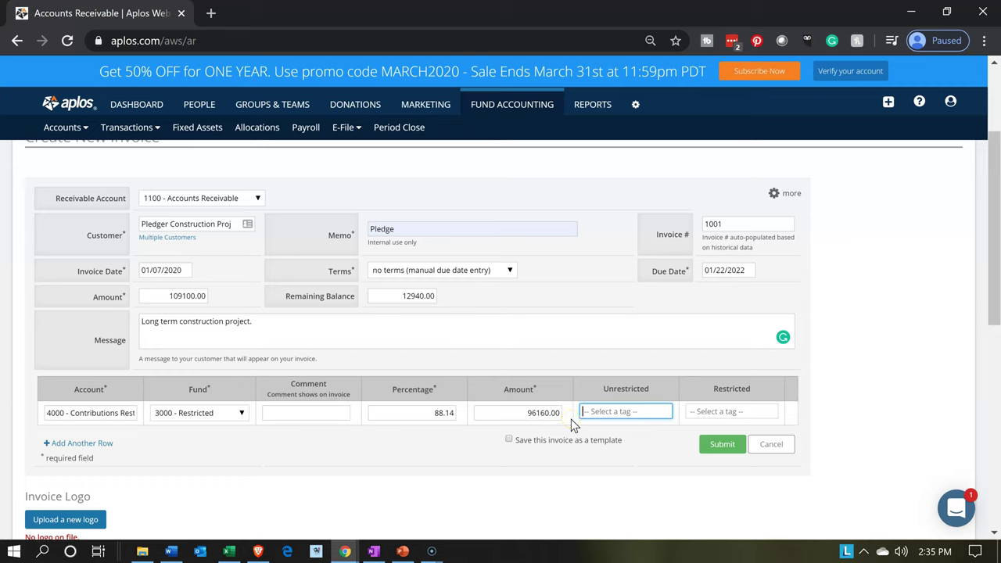
# Step: Duplicate the invoice's browser tab and open the Restricted tags in Tag Management in the copy
pyautogui.click(697, 417)
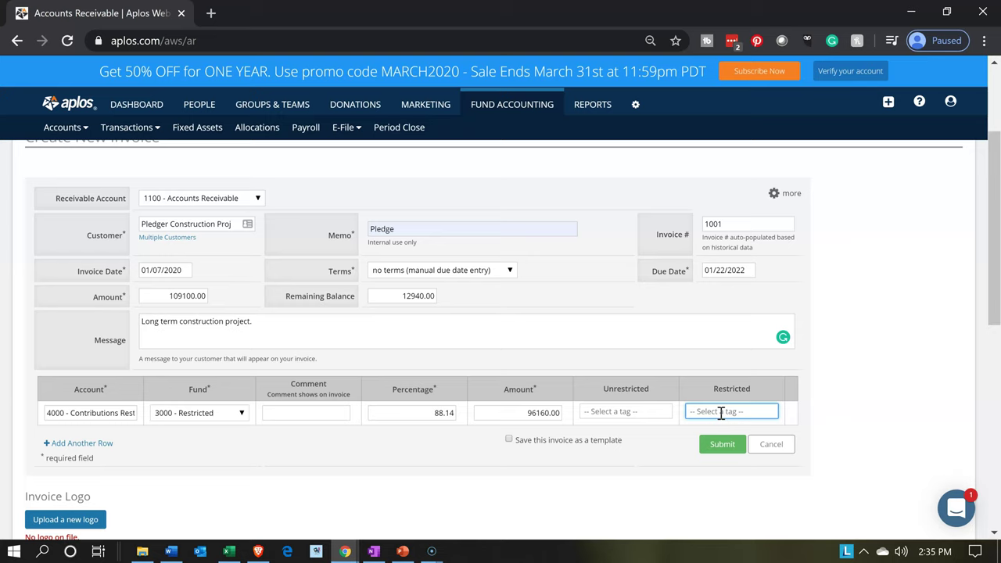
pyautogui.rightClick(143, 19)
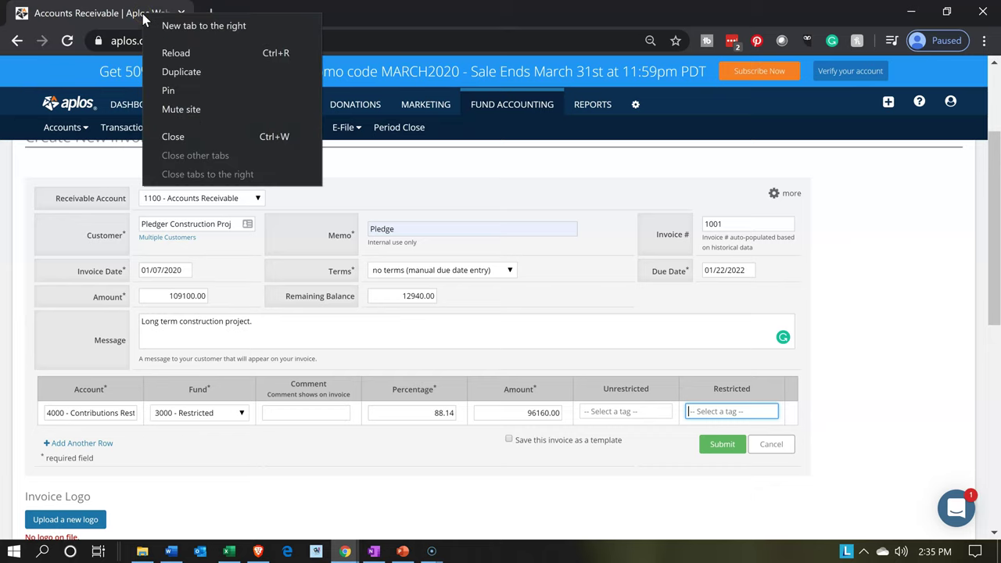
pyautogui.click(164, 72)
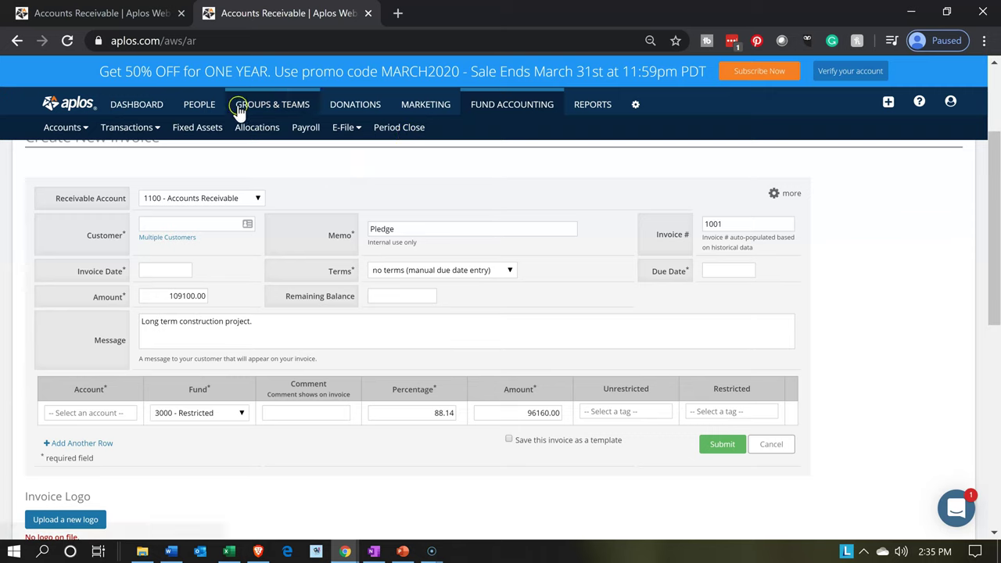
pyautogui.click(62, 125)
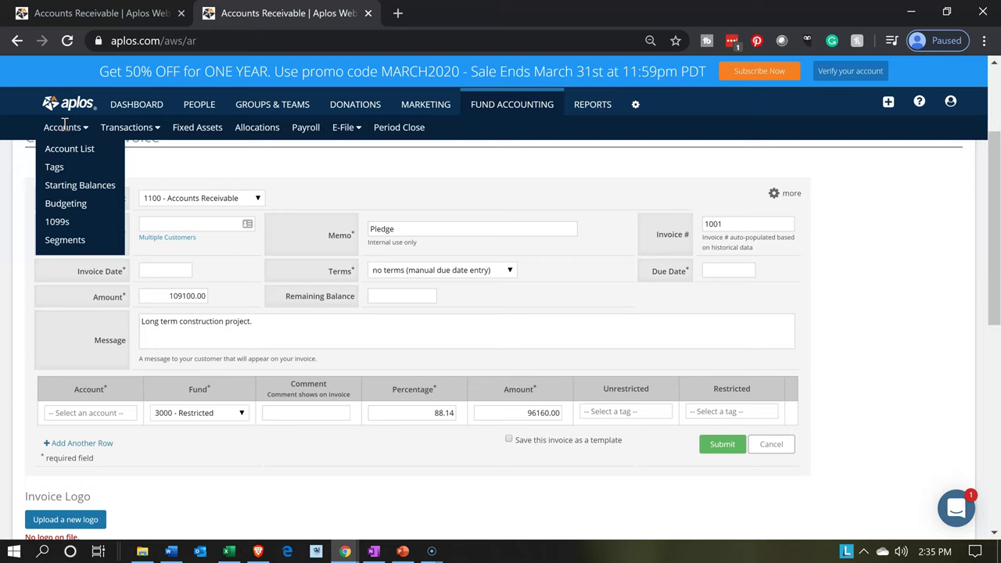
pyautogui.click(56, 167)
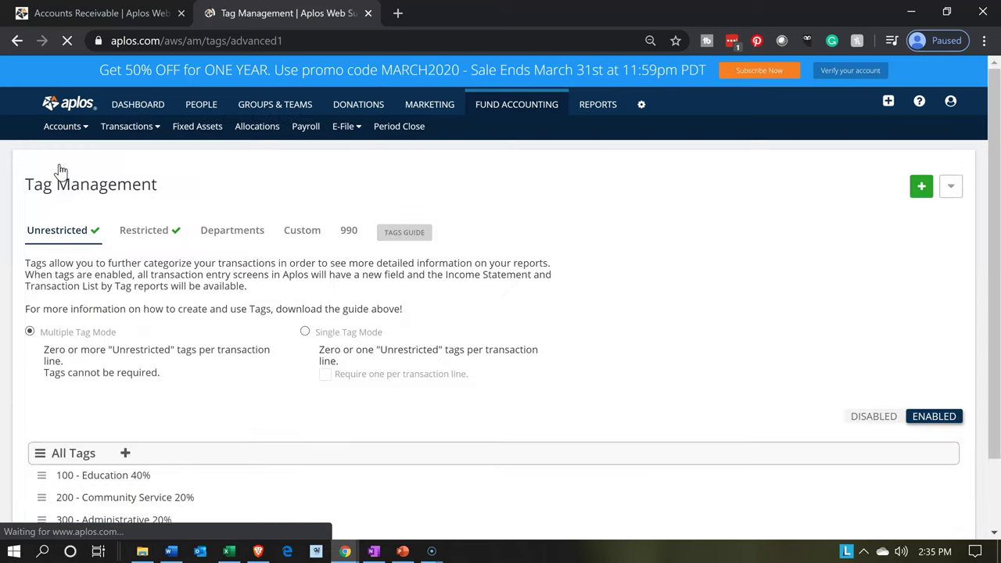
pyautogui.click(140, 244)
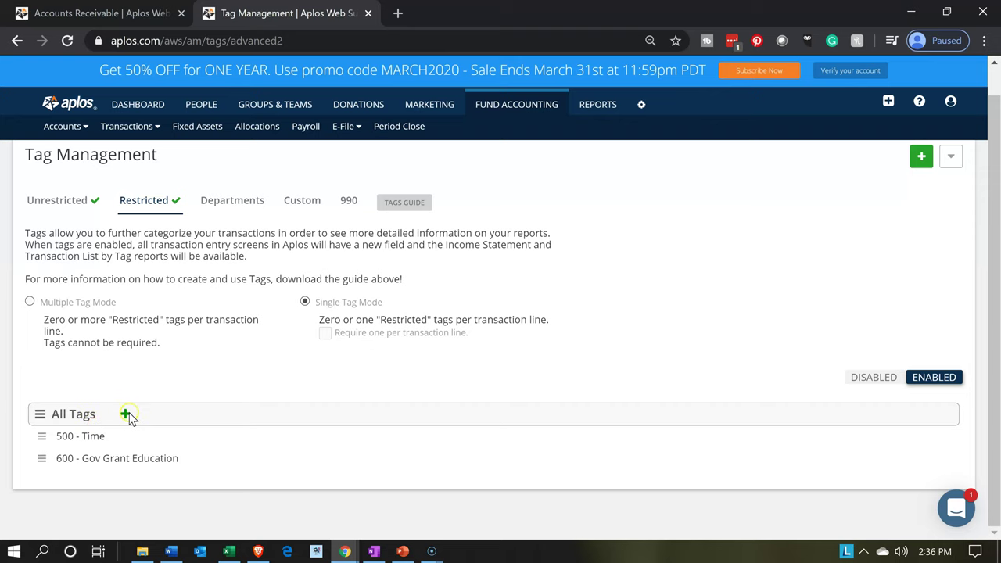
# Step: Add a restricted tag numbered 650 and named "Long Term Project" under All Tags
pyautogui.click(126, 415)
pyautogui.click(387, 258)
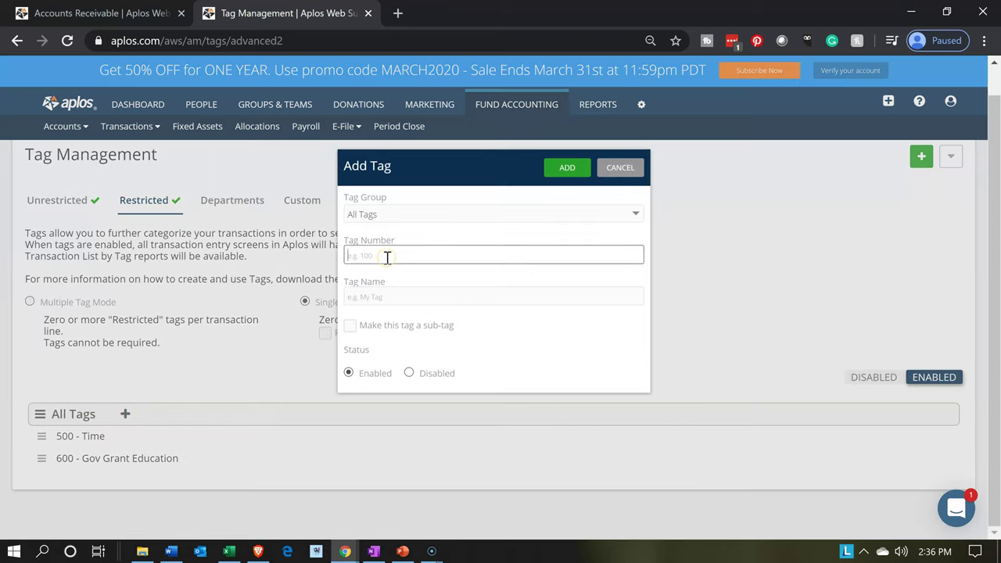
pyautogui.write('650')
pyautogui.write('C')
pyautogui.press('BackSpace')
pyautogui.write('Long Term Project')
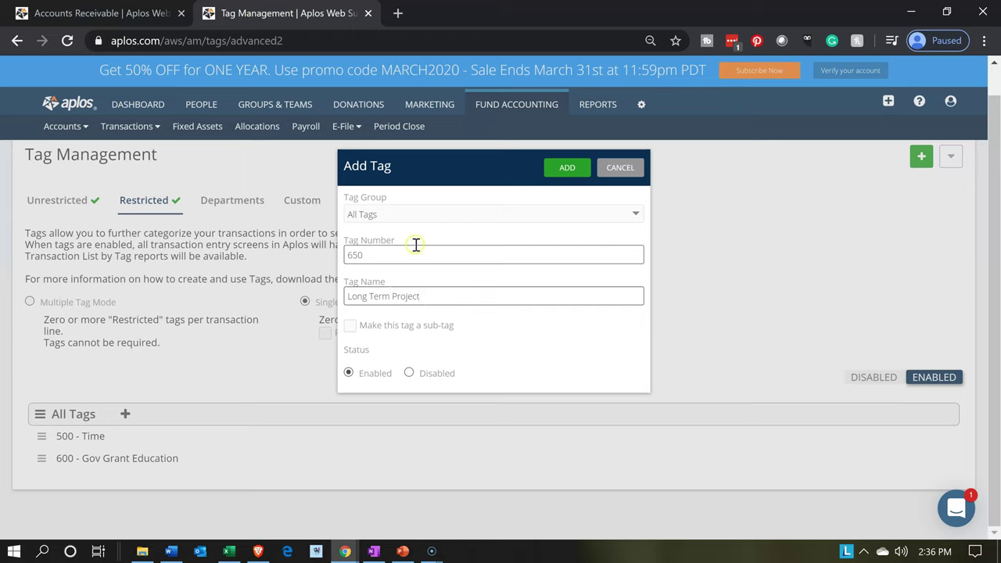
pyautogui.click(562, 167)
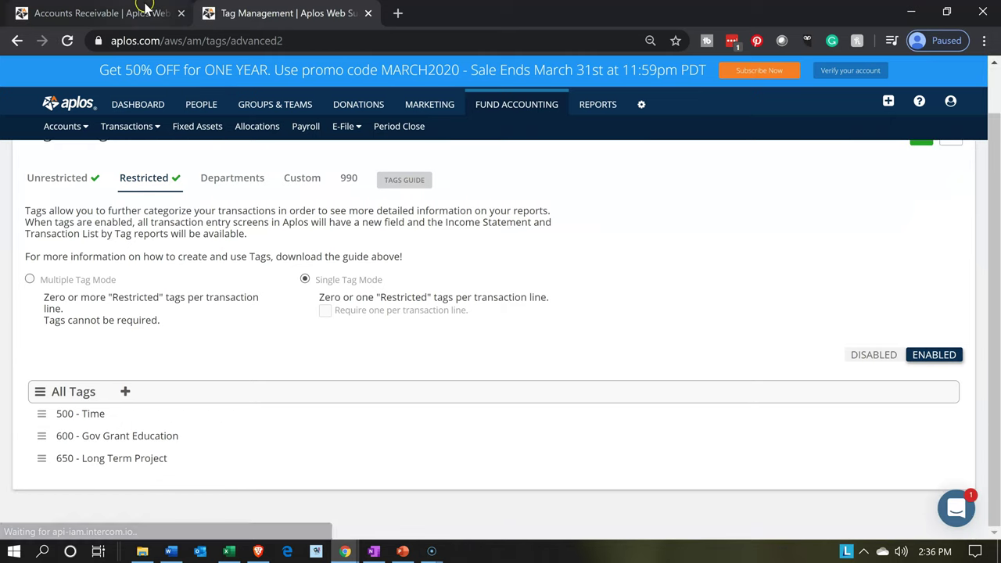
# Step: Back on the invoice, assign the restricted tag 650 - Long Term Project to the first line and add a second line
pyautogui.click(137, 21)
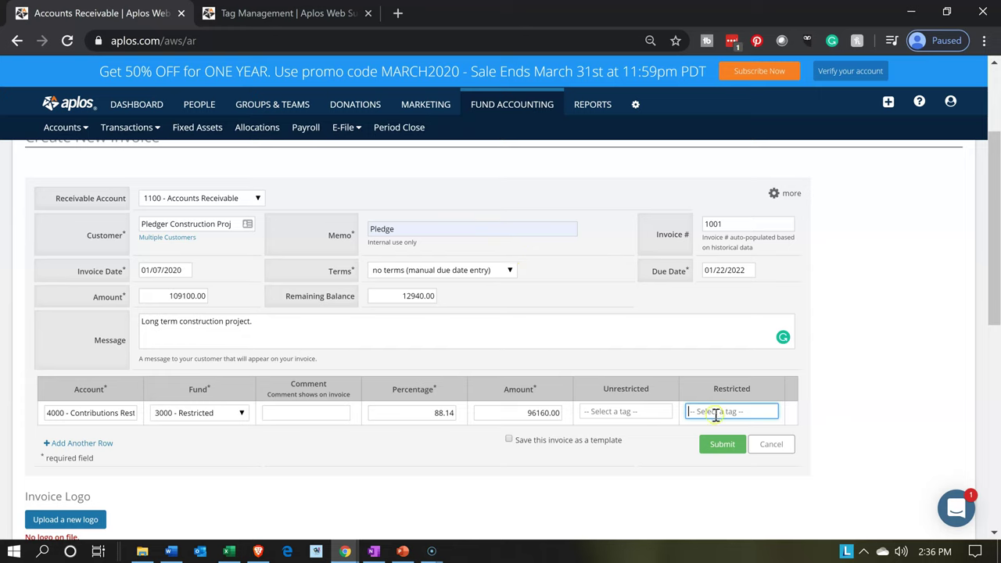
pyautogui.write('650')
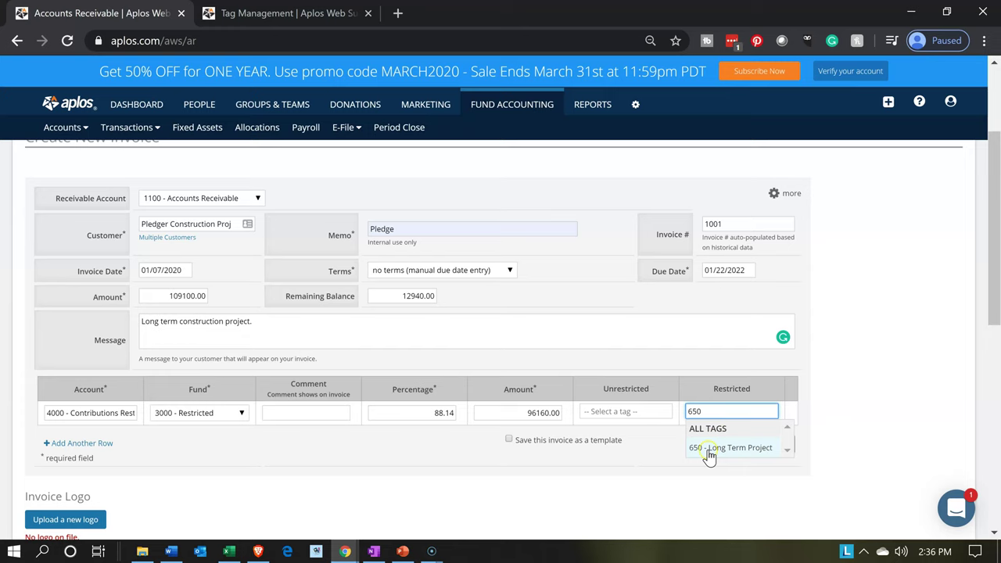
pyautogui.click(708, 450)
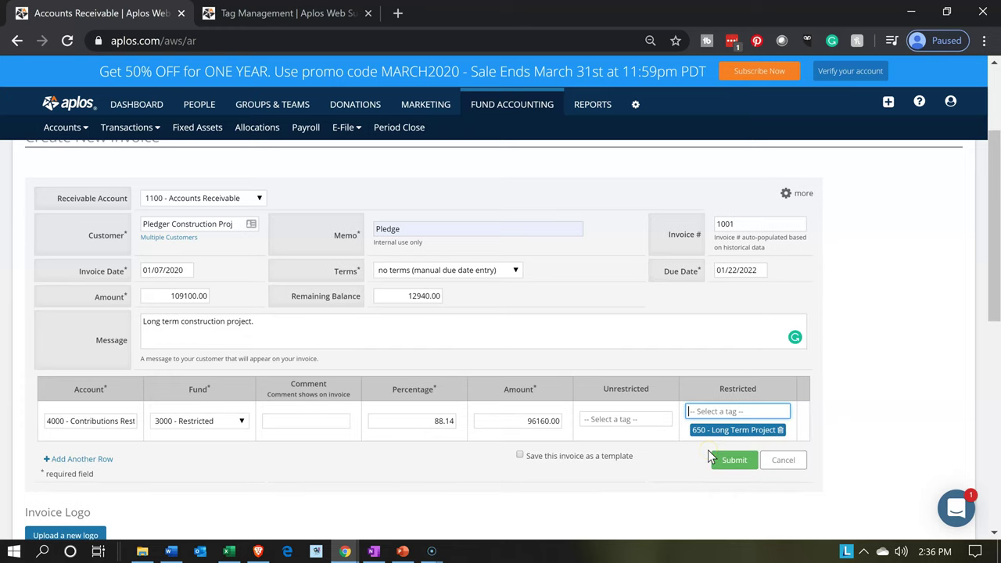
pyautogui.press('Tab')
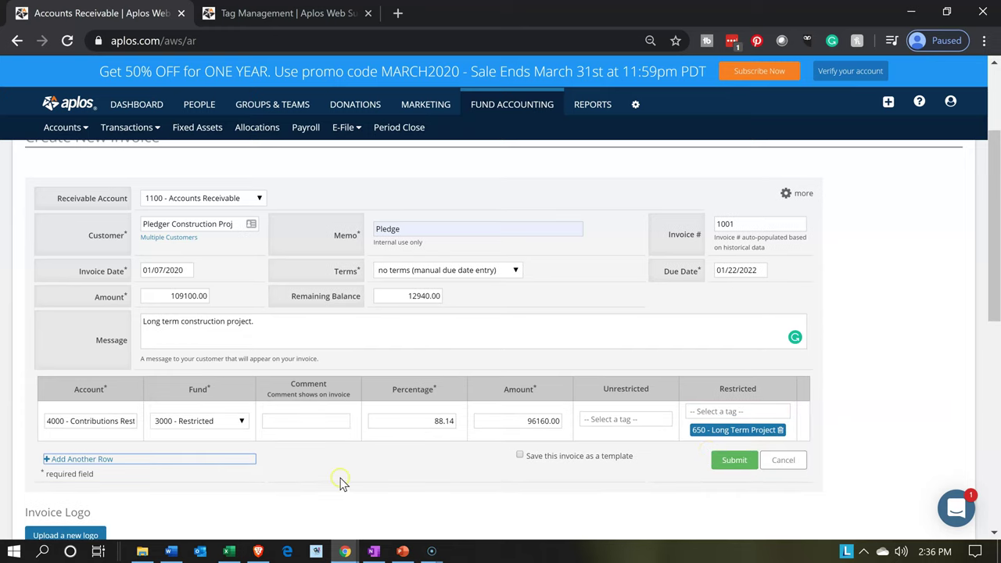
pyautogui.click(124, 459)
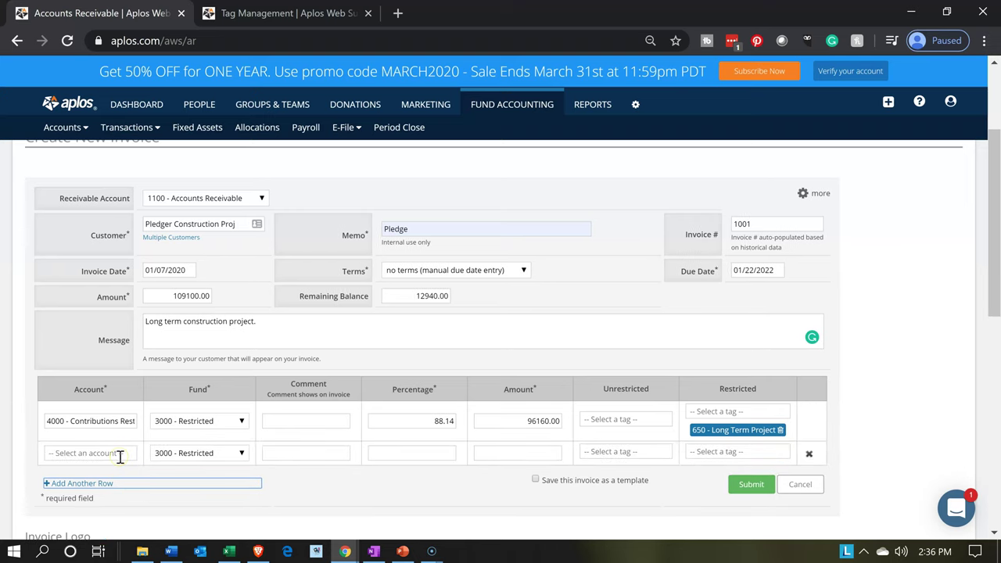
# Step: Switch to the Excel workbook and examine entry 4's discount line and the accounts in the trial balance on sheet 6
pyautogui.click(228, 552)
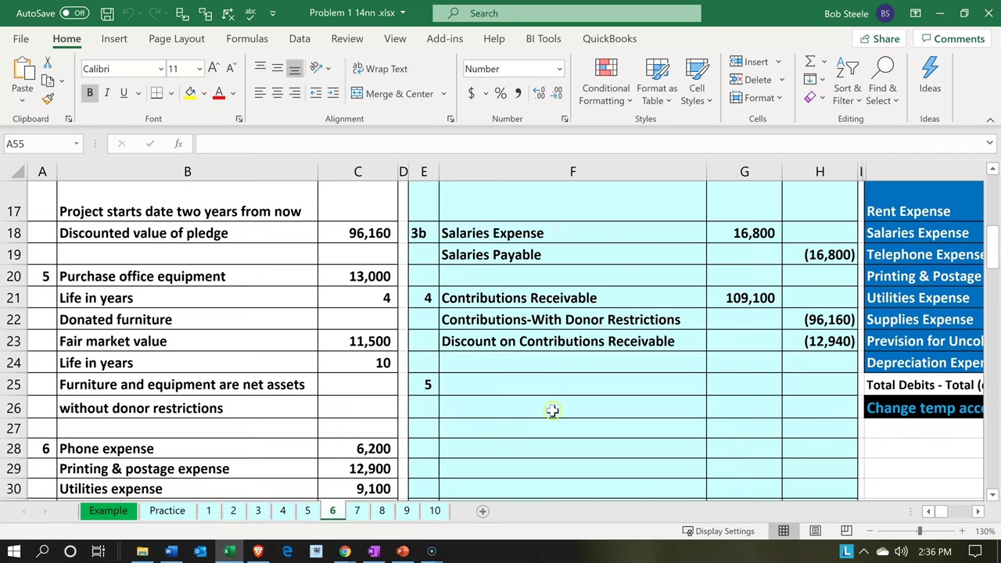
pyautogui.click(553, 410)
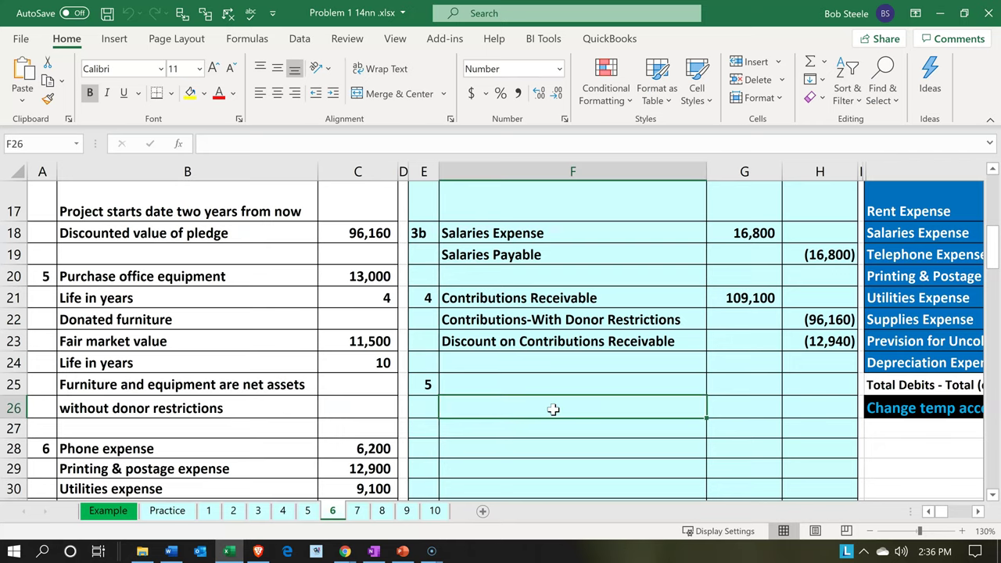
pyautogui.click(594, 349)
pyautogui.press('Right')
pyautogui.press('Right')
pyautogui.press('Right')
pyautogui.press('Right')
pyautogui.press('Right')
pyautogui.press('Right')
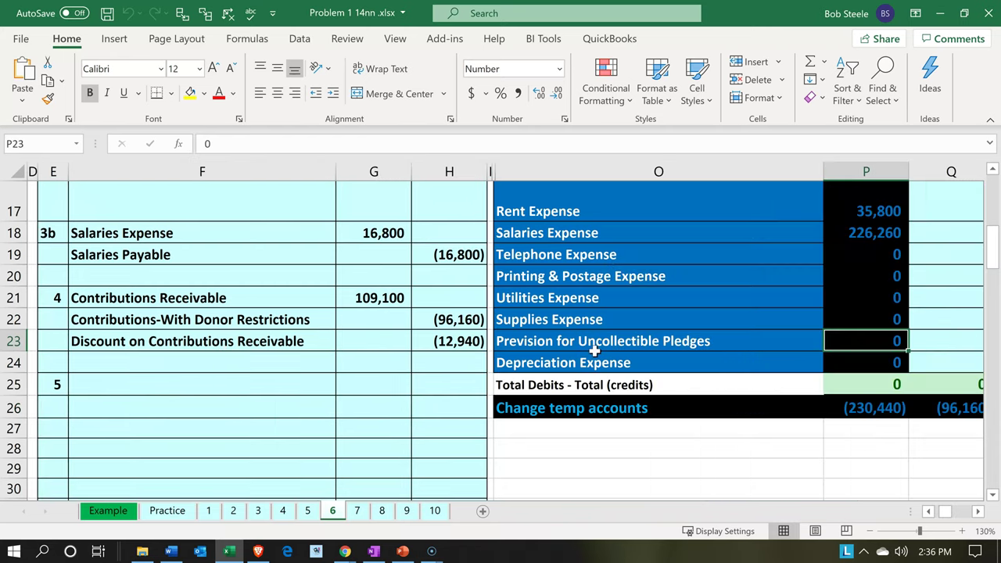
pyautogui.scroll(5, 595, 352)
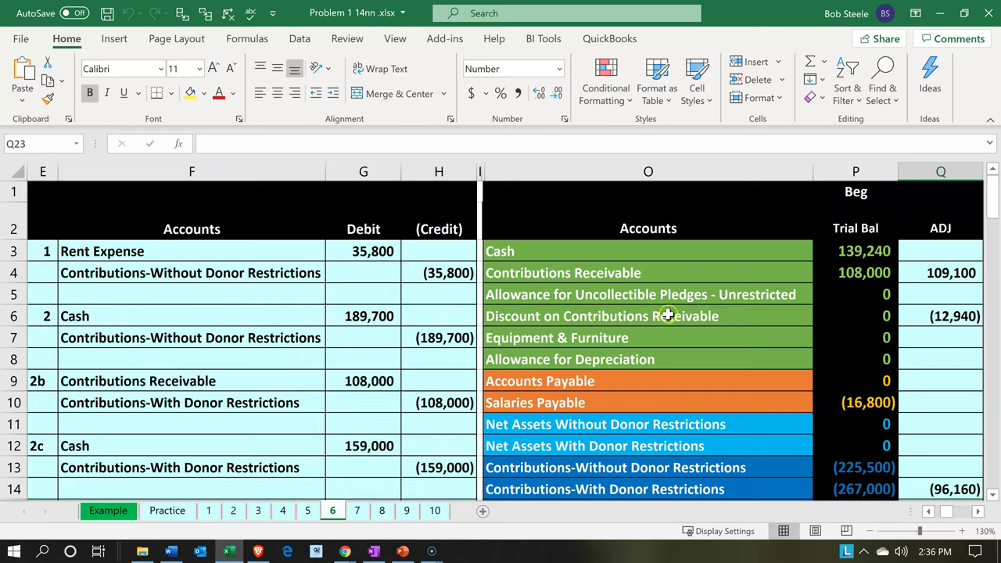
pyautogui.click(716, 296)
pyautogui.press('Right')
pyautogui.press('Right')
pyautogui.press('Right')
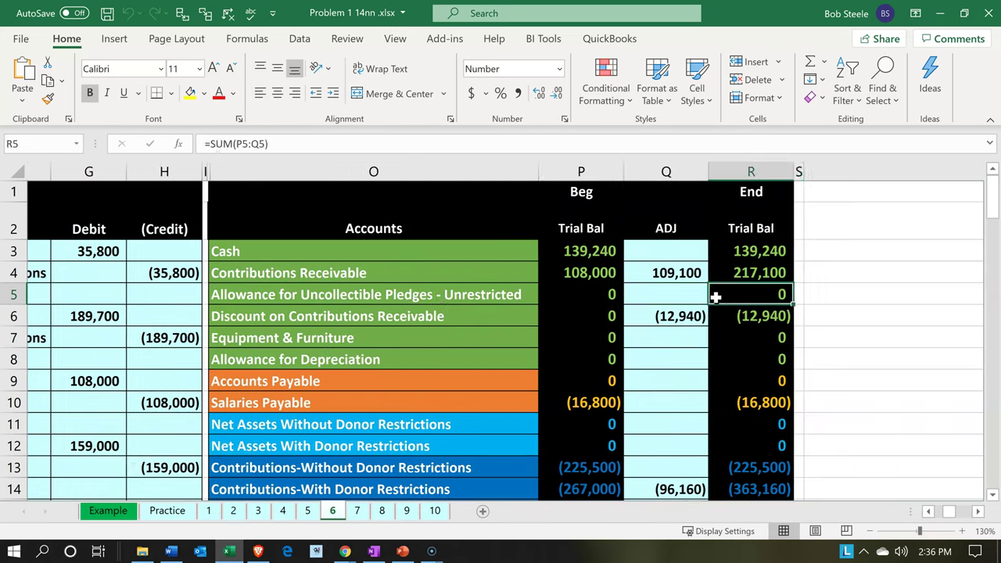
pyautogui.press('Right')
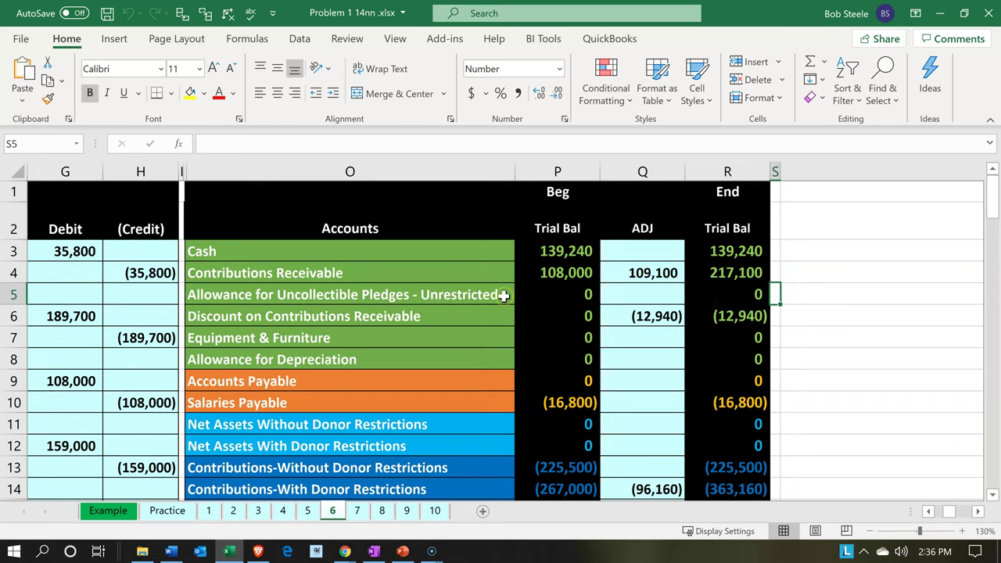
# Step: Copy the account name "Discount on Contributions Receivable" from the trial balance's account list
pyautogui.doubleClick(454, 322)
pyautogui.moveTo(448, 320); pyautogui.dragTo(191, 314)
pyautogui.hotkey('ctrl', 'c')
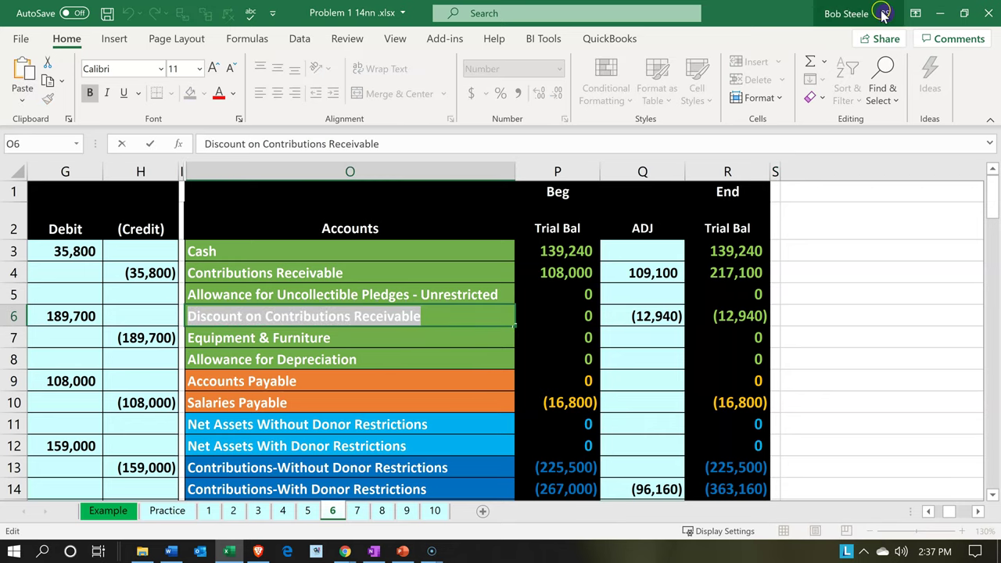
# Step: Switch back to Aplos and open the asset accounts in the chart of accounts
pyautogui.click(943, 8)
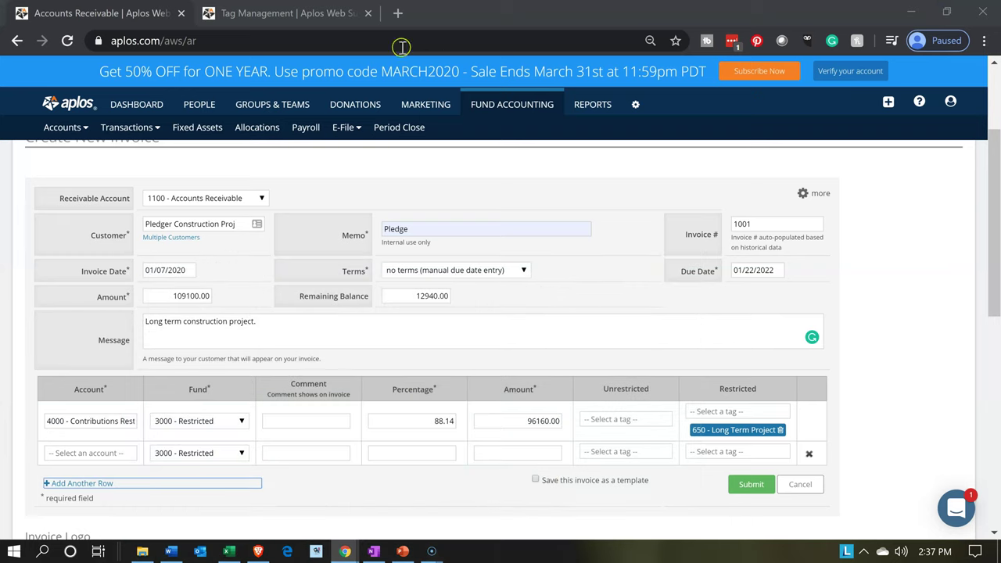
pyautogui.click(304, 21)
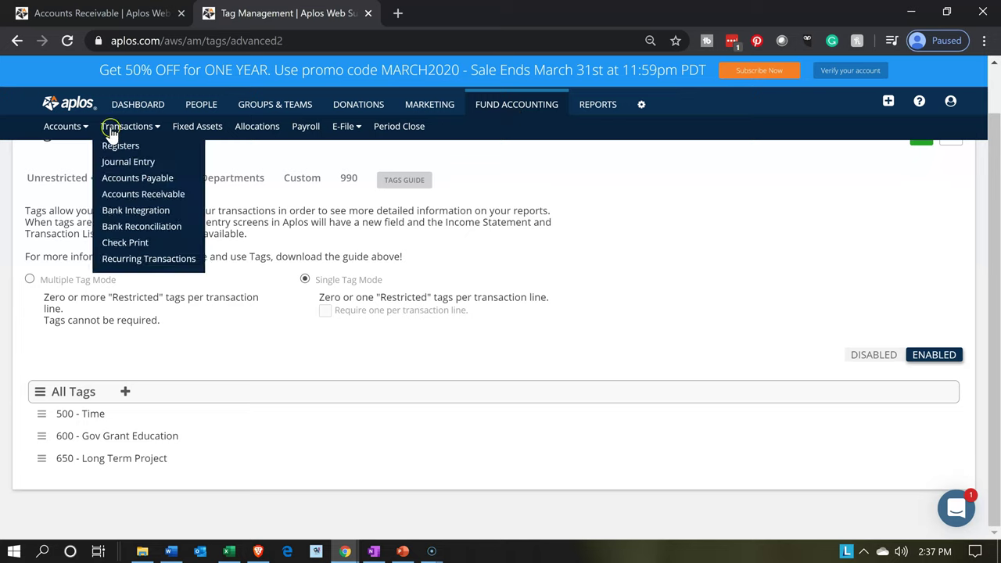
pyautogui.moveTo(80, 128)
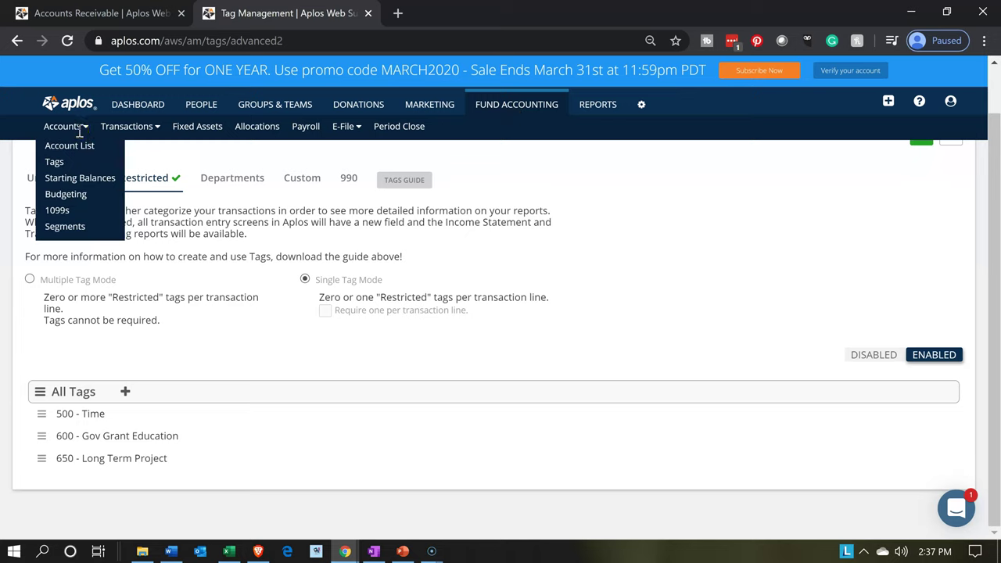
pyautogui.click(83, 150)
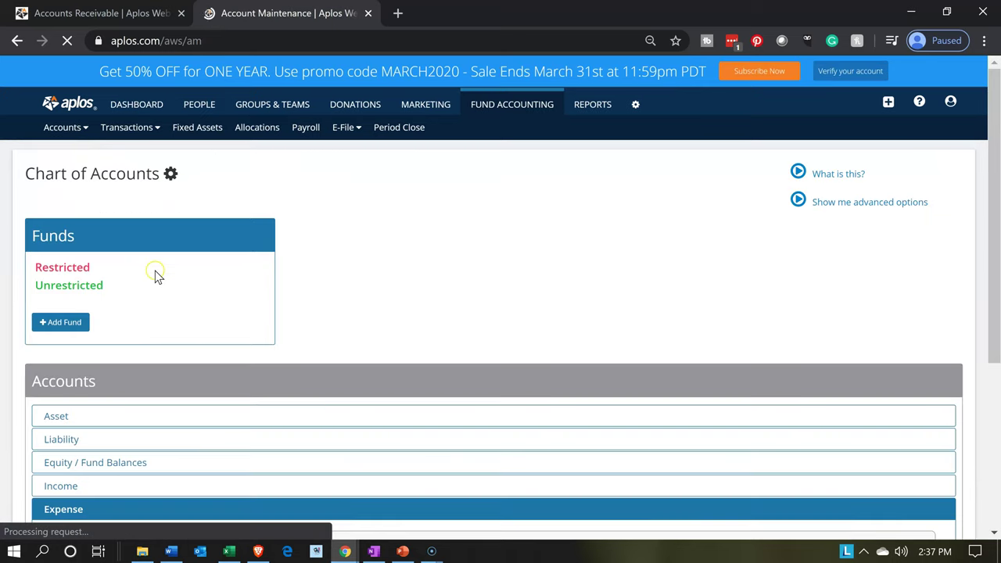
pyautogui.scroll(-1, 155, 272)
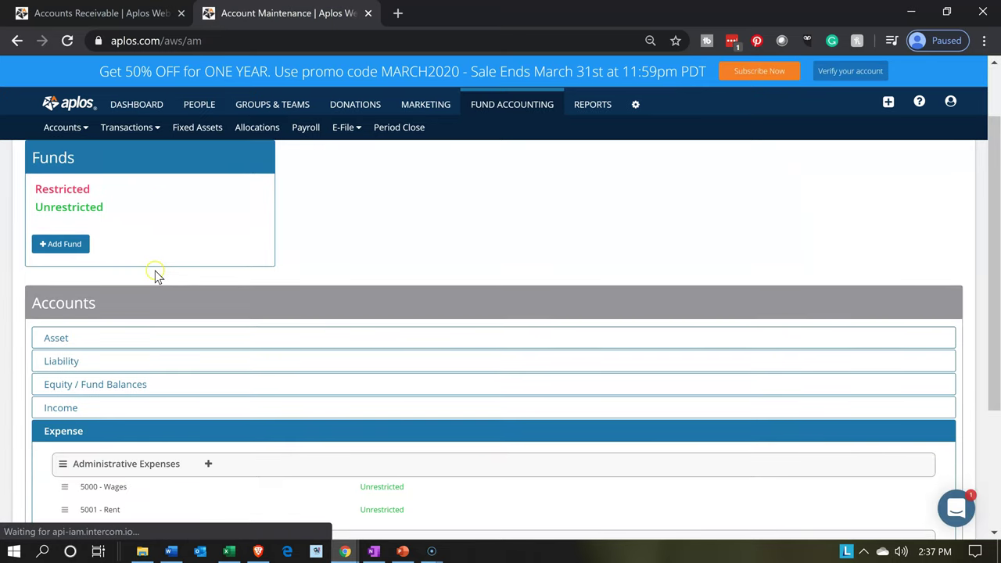
pyautogui.click(138, 345)
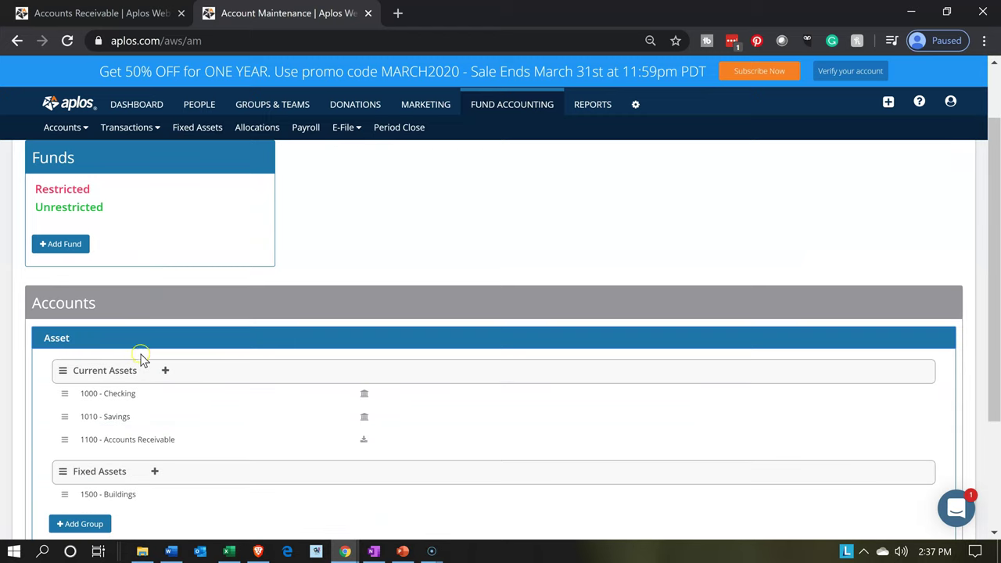
# Step: Start a new Current Assets account with number 1105, type None and name "Discount on Contributions Receivable"
pyautogui.click(142, 391)
pyautogui.click(165, 373)
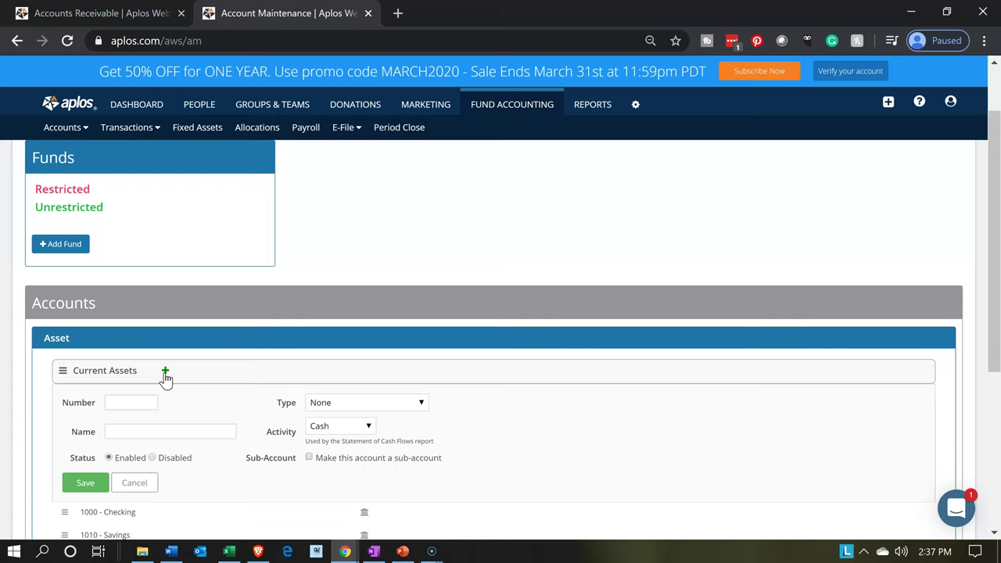
pyautogui.write('1105')
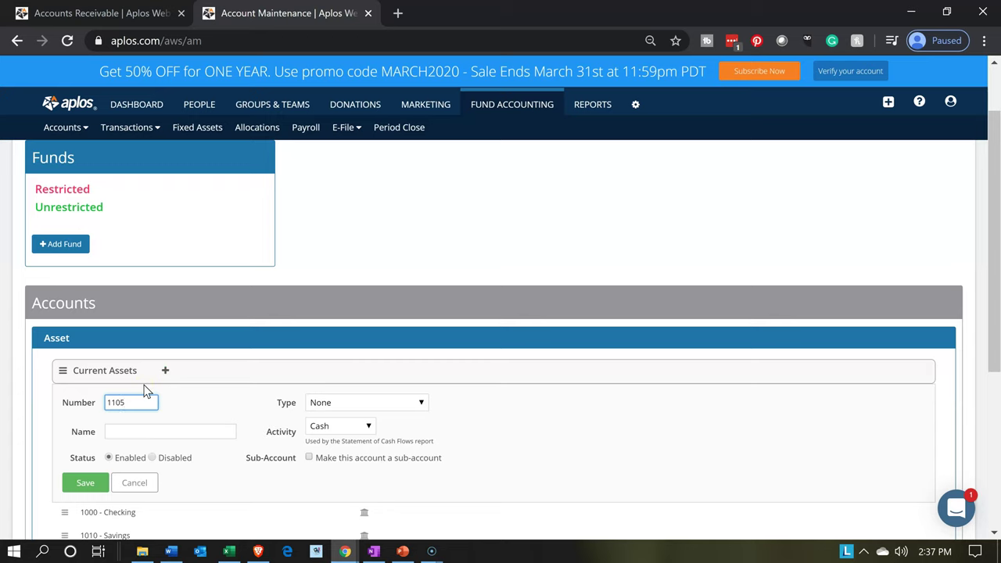
pyautogui.press('Tab')
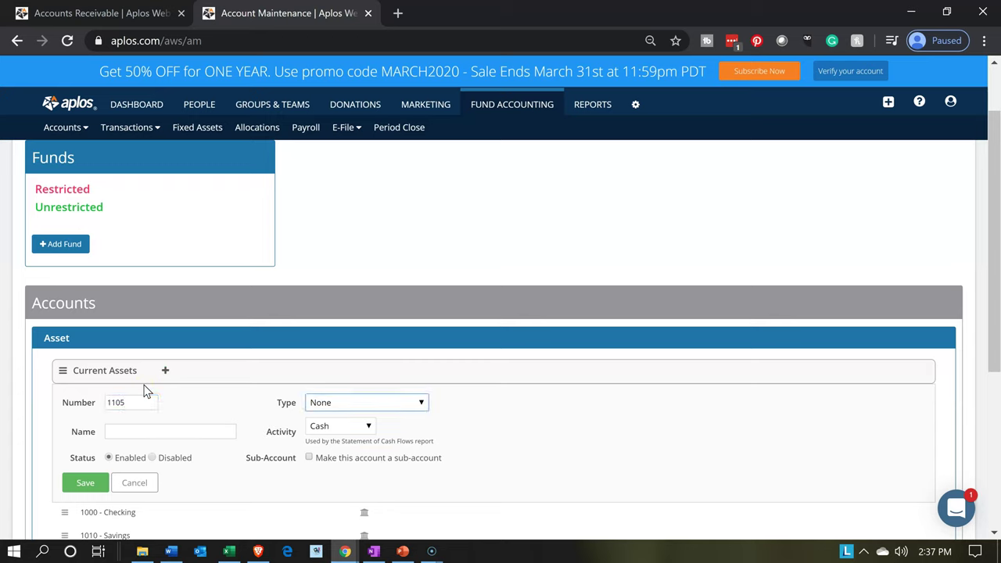
pyautogui.click(338, 408)
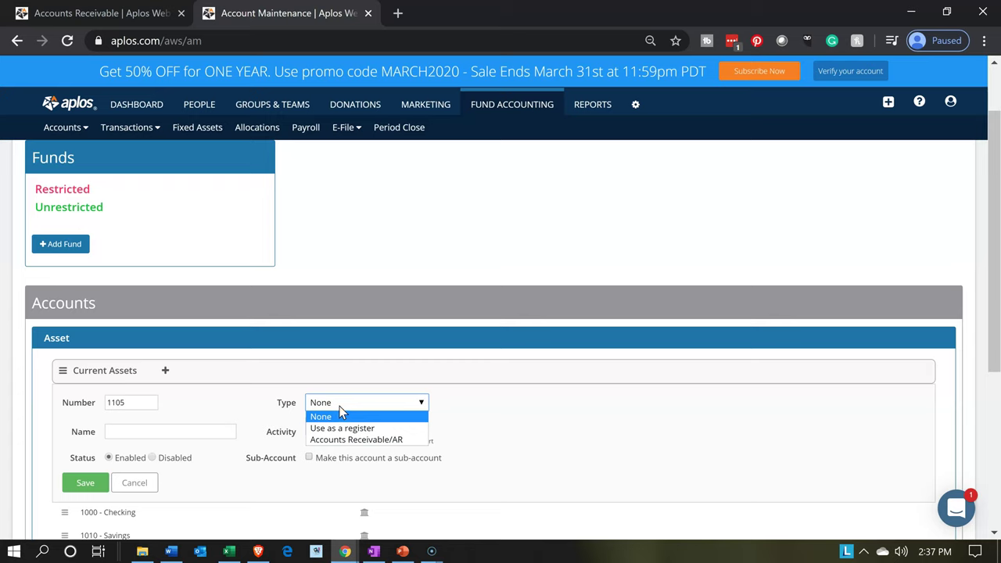
pyautogui.click(340, 414)
pyautogui.click(196, 425)
pyautogui.hotkey('ctrl', 'v')
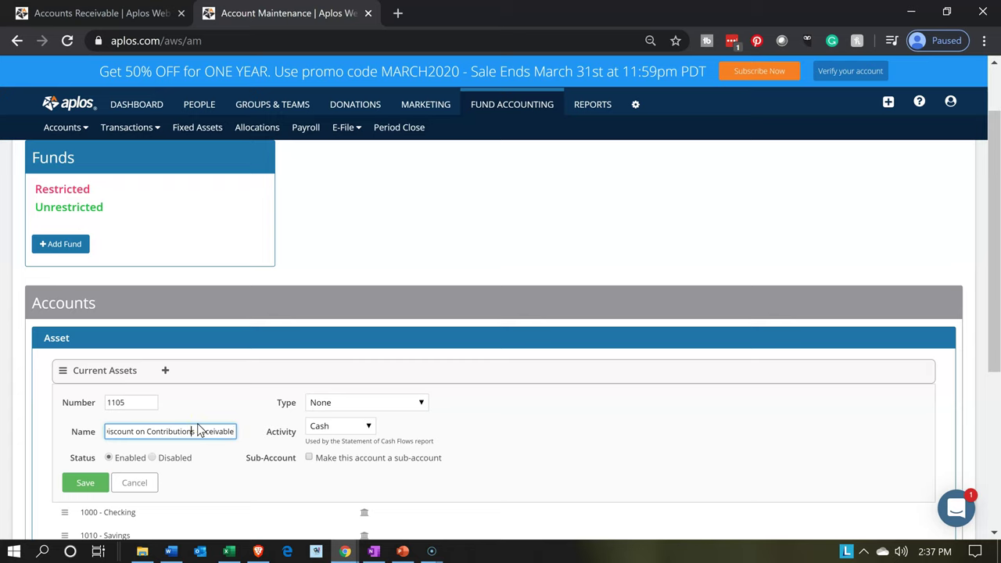
pyautogui.press('Home')
pyautogui.click(216, 500)
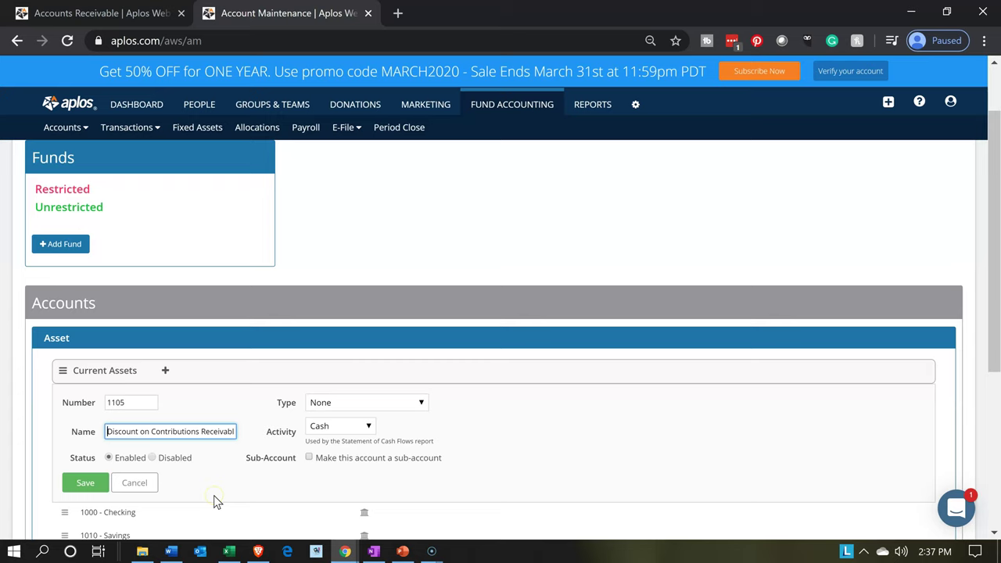
# Step: Review the activity choices, leave the new account's activity as Cash and save it
pyautogui.click(371, 427)
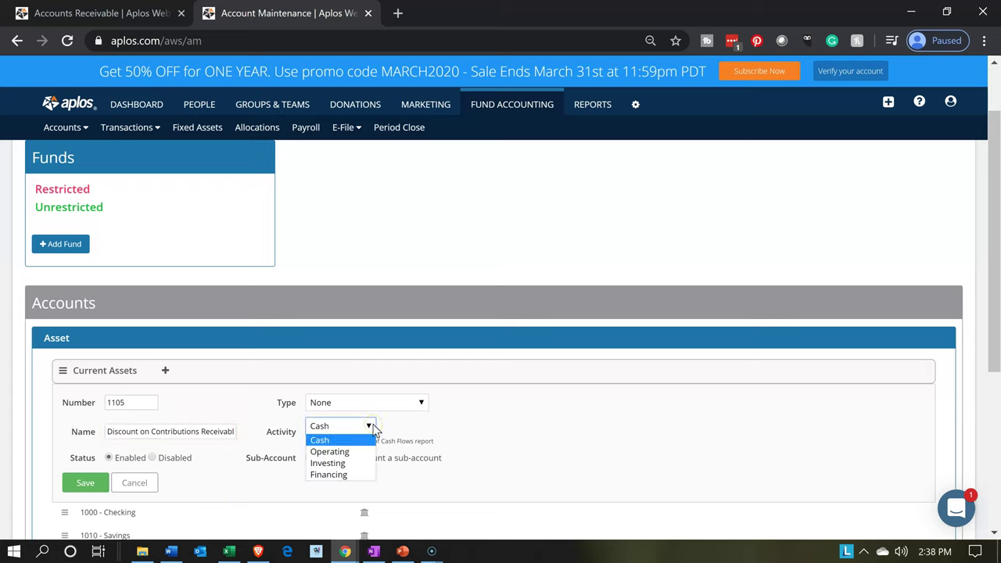
pyautogui.click(374, 427)
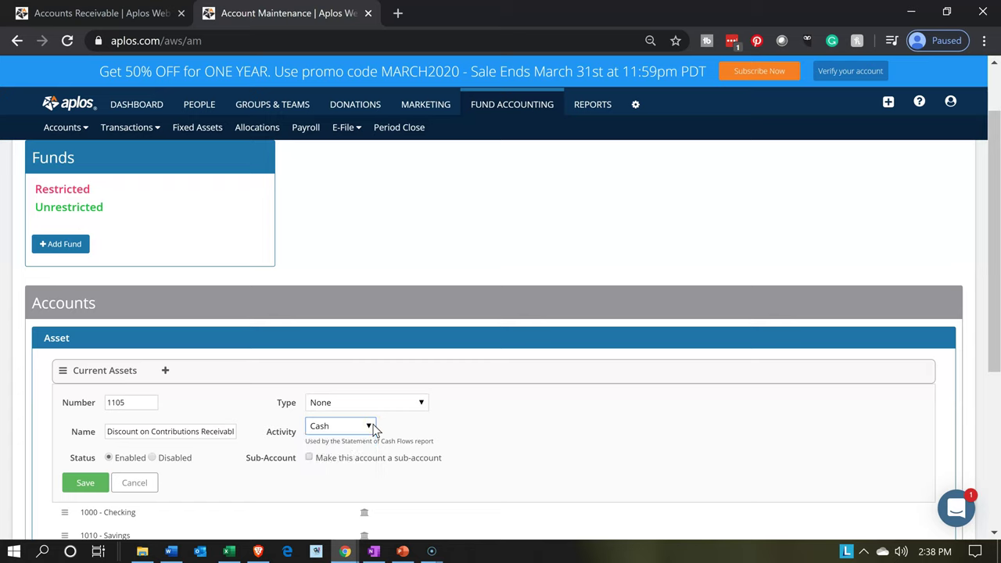
pyautogui.click(218, 491)
pyautogui.click(93, 485)
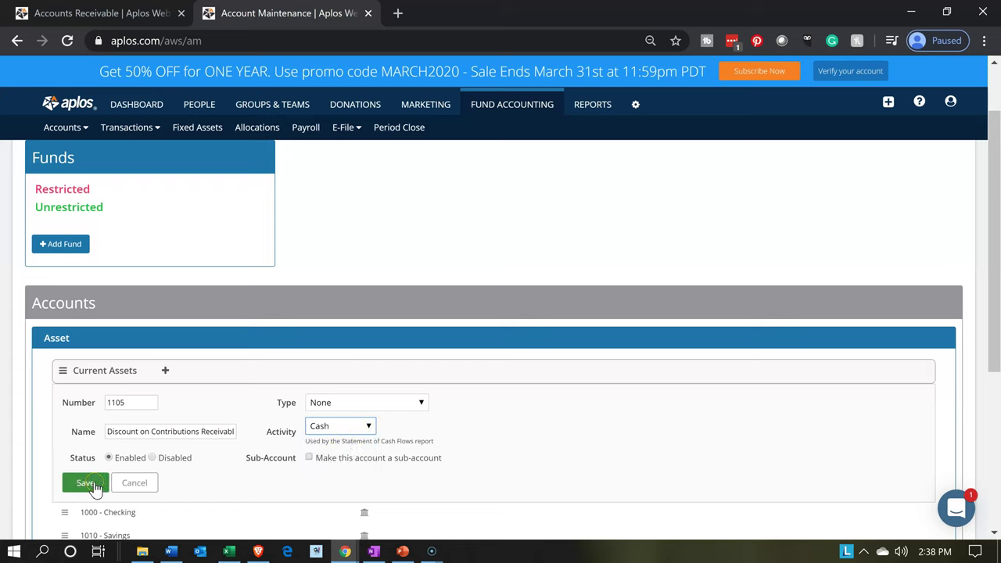
pyautogui.click(94, 485)
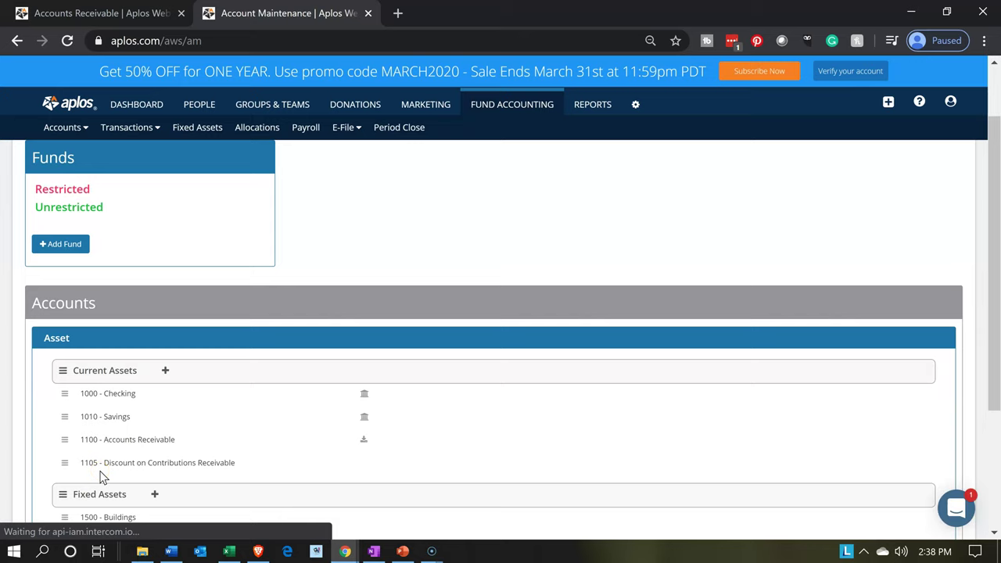
# Step: Reopen account 1105 - Discount on Contributions Receivable, set its activity to Operating and save it
pyautogui.click(100, 472)
pyautogui.click(91, 417)
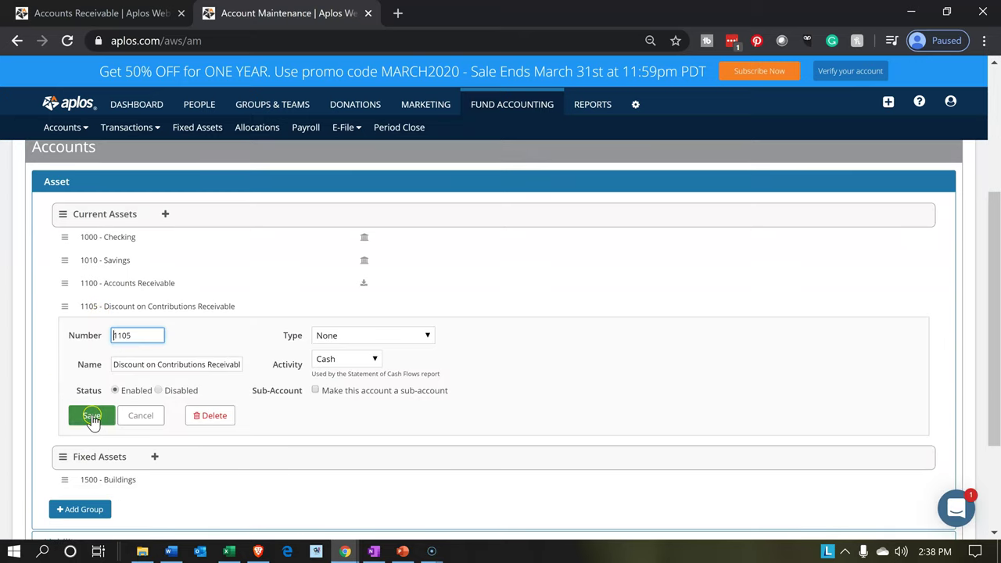
pyautogui.click(152, 307)
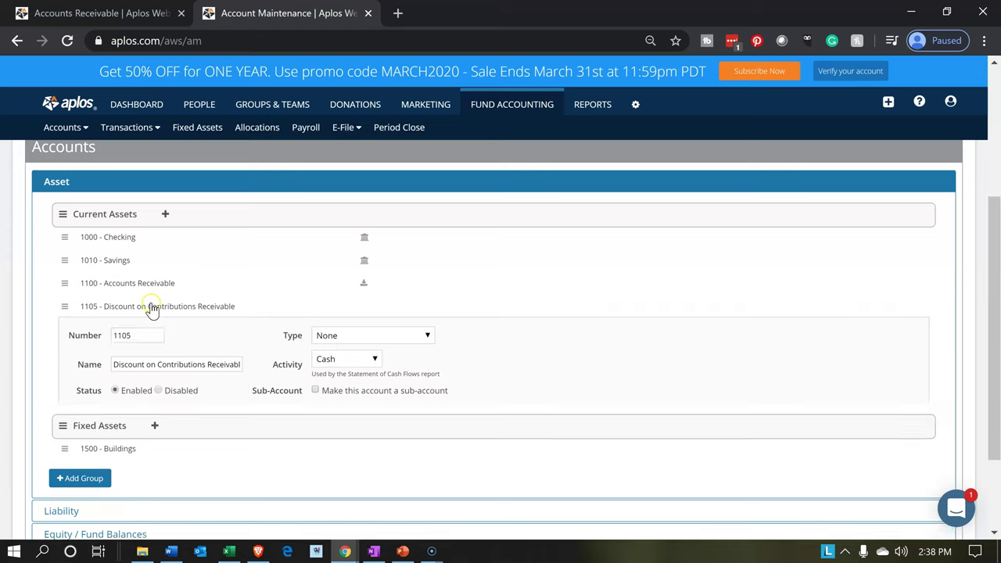
pyautogui.click(372, 362)
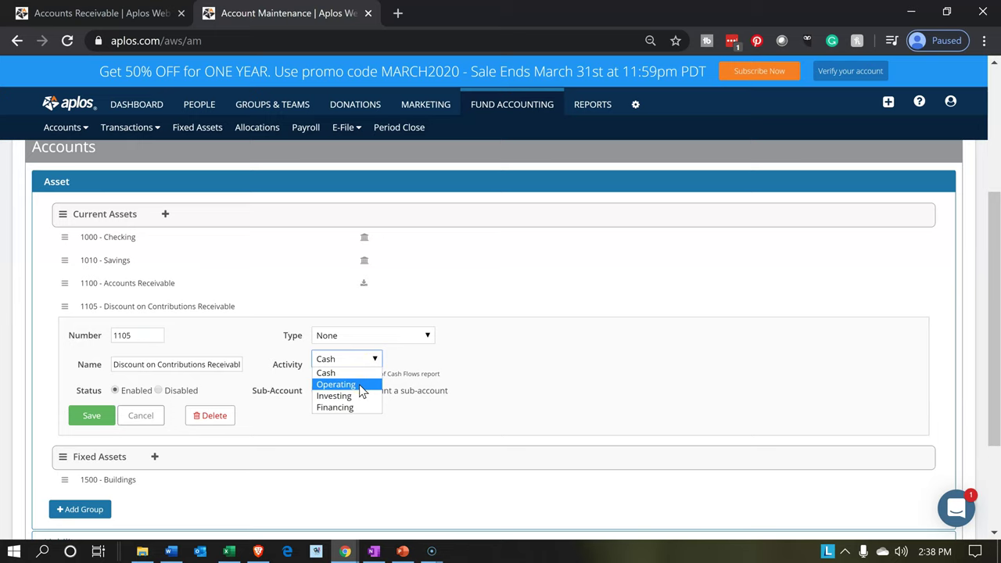
pyautogui.click(363, 385)
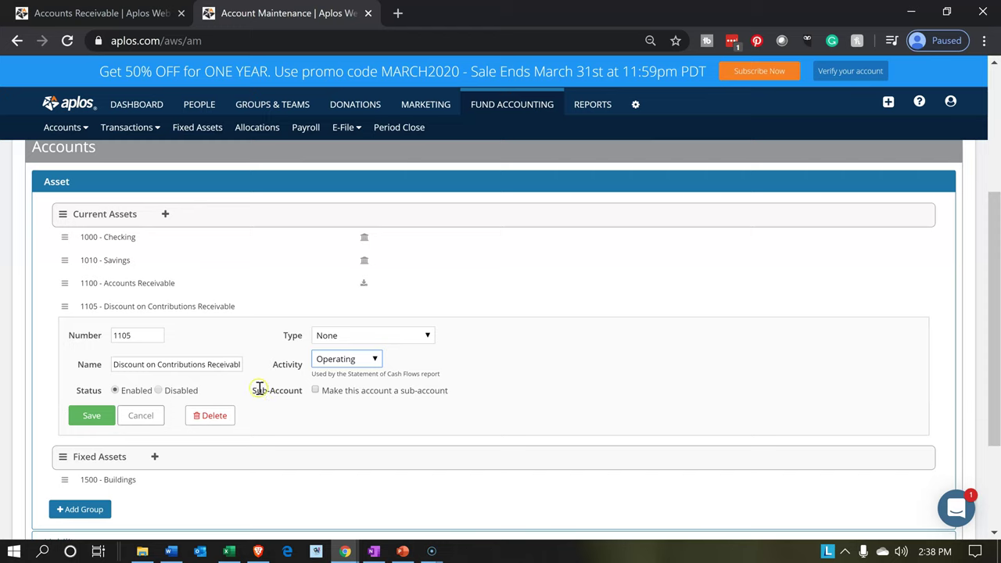
pyautogui.click(96, 420)
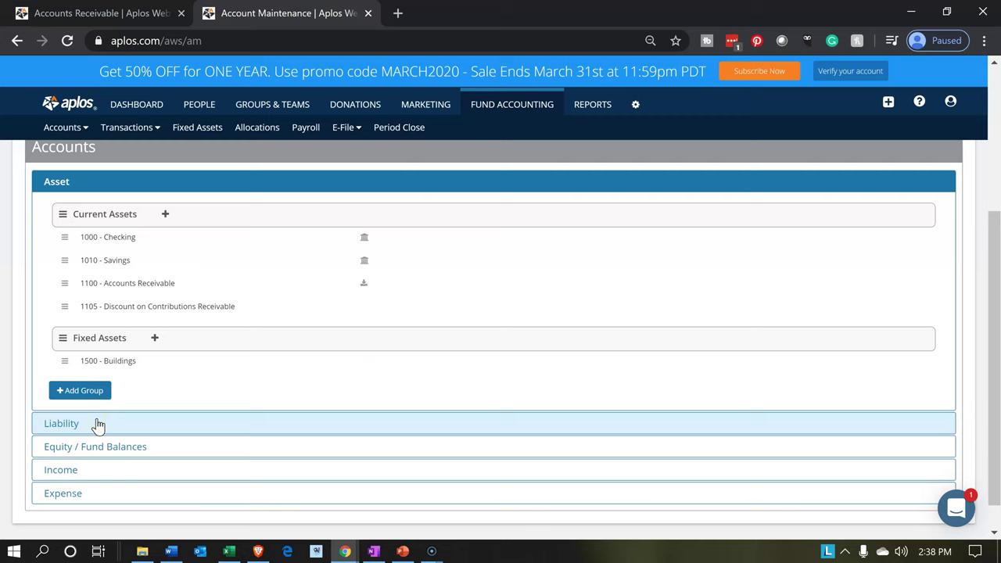
# Step: Compare the type and activity settings of account 1100 - Accounts Receivable with those of account 1105
pyautogui.click(121, 292)
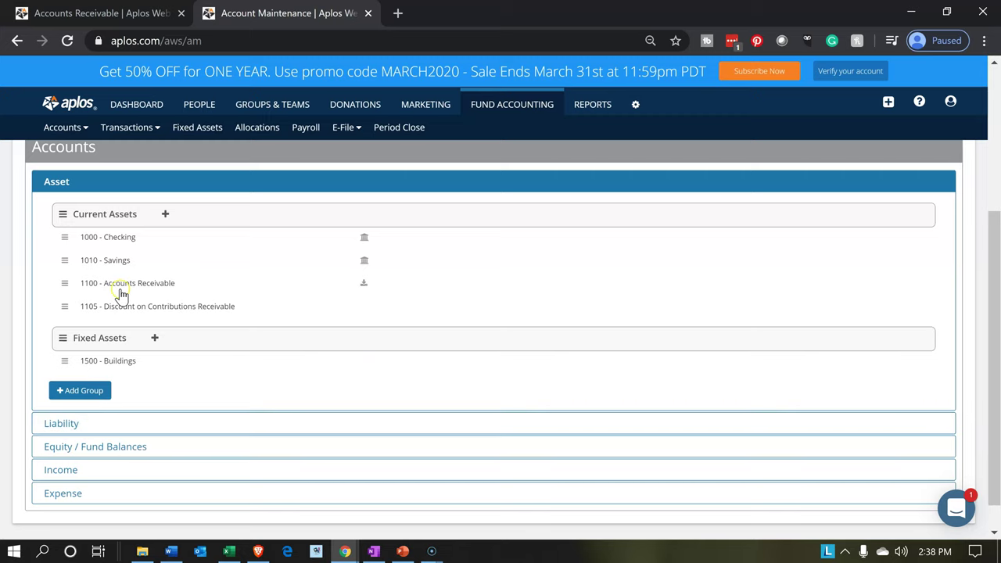
pyautogui.click(152, 315)
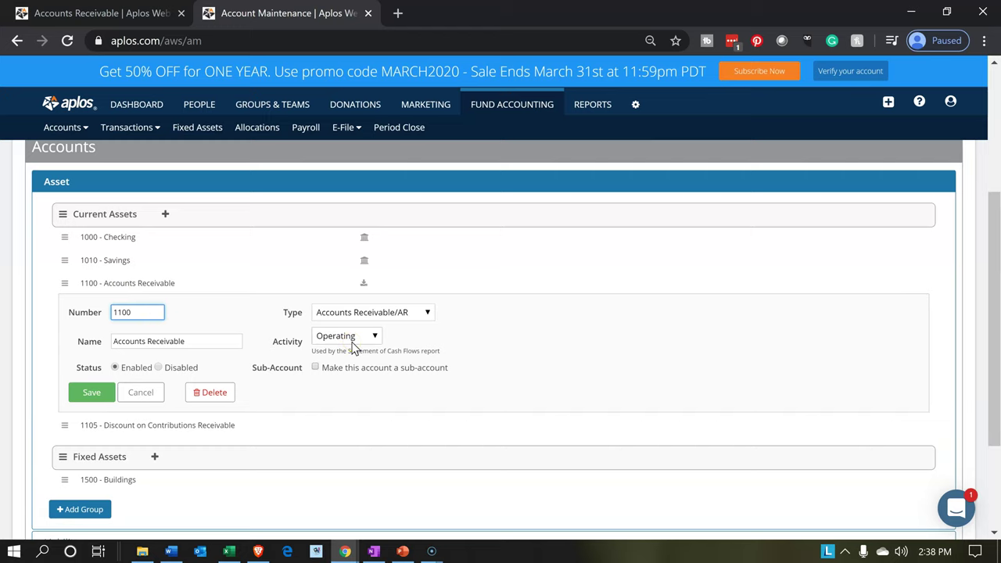
pyautogui.click(155, 428)
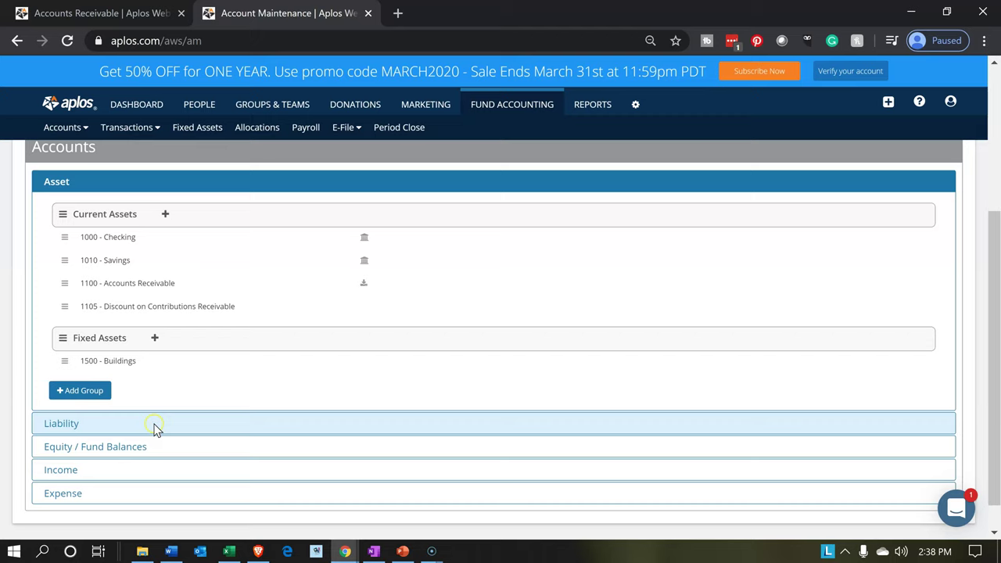
pyautogui.click(149, 427)
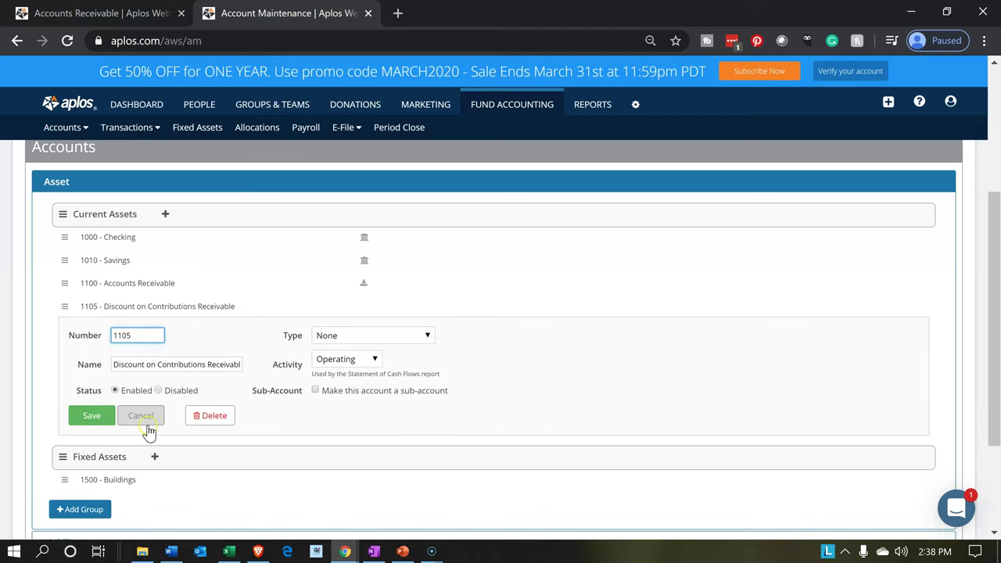
pyautogui.click(143, 391)
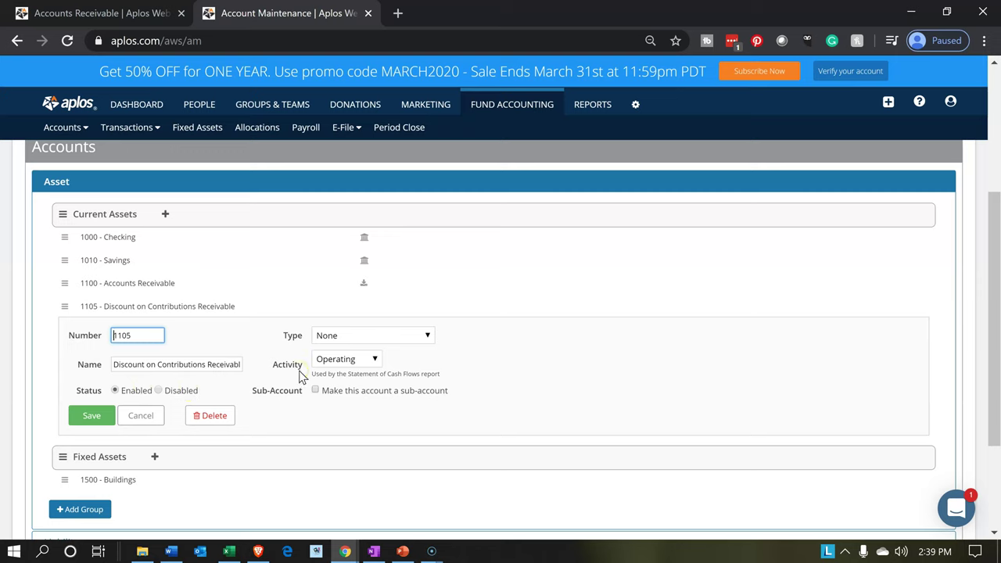
pyautogui.click(100, 418)
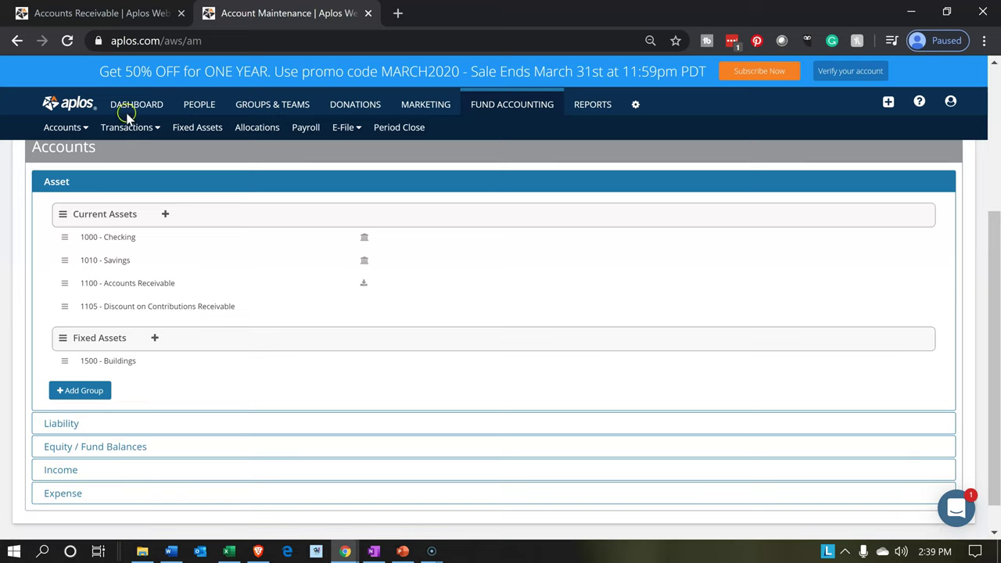
# Step: Back on the invoice, assign account 1105 - Discount on Contributions Receivable to the second line, keeping the fund 3000 - Restricted
pyautogui.click(116, 14)
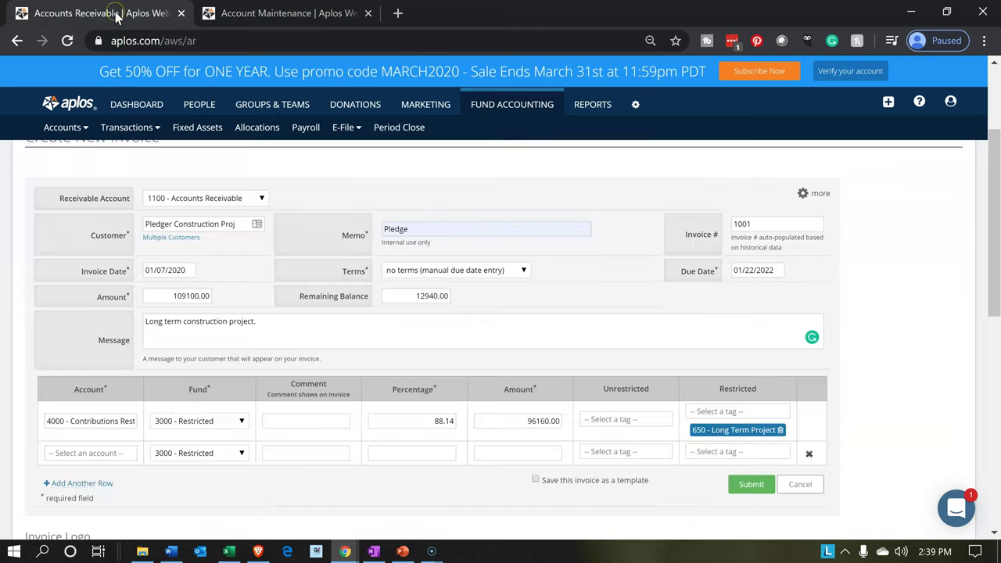
pyautogui.click(108, 451)
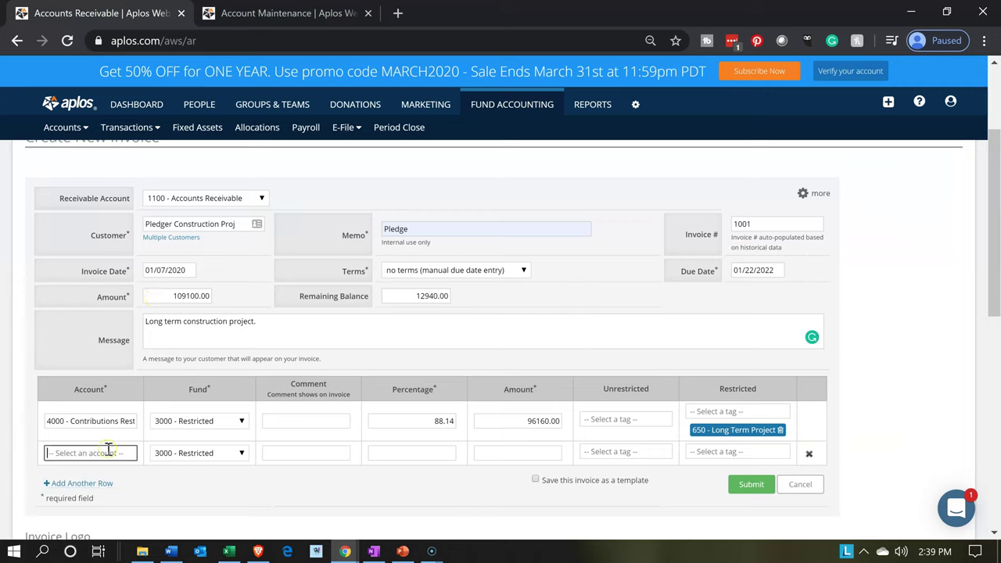
pyautogui.write('1105')
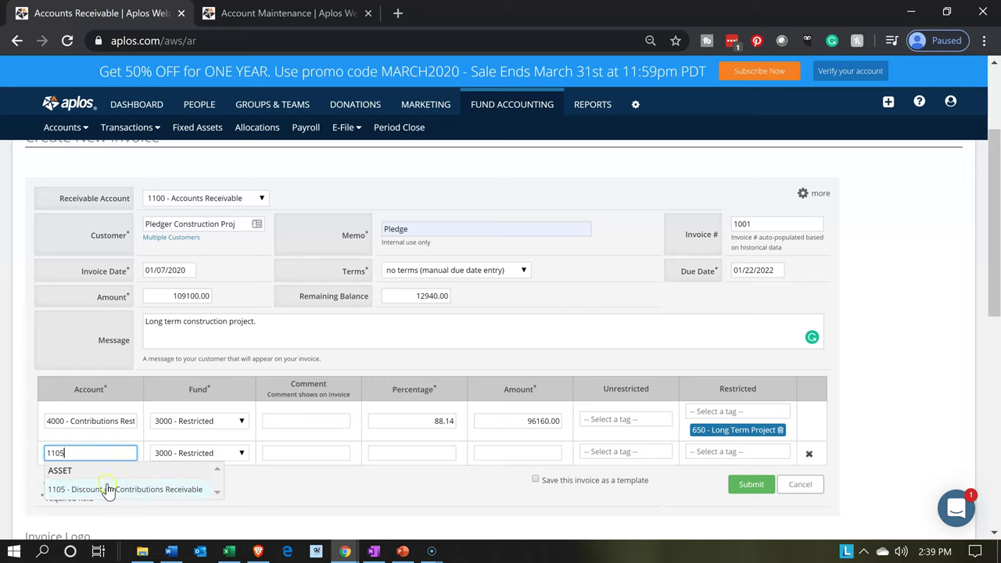
pyautogui.click(108, 489)
pyautogui.press('Tab')
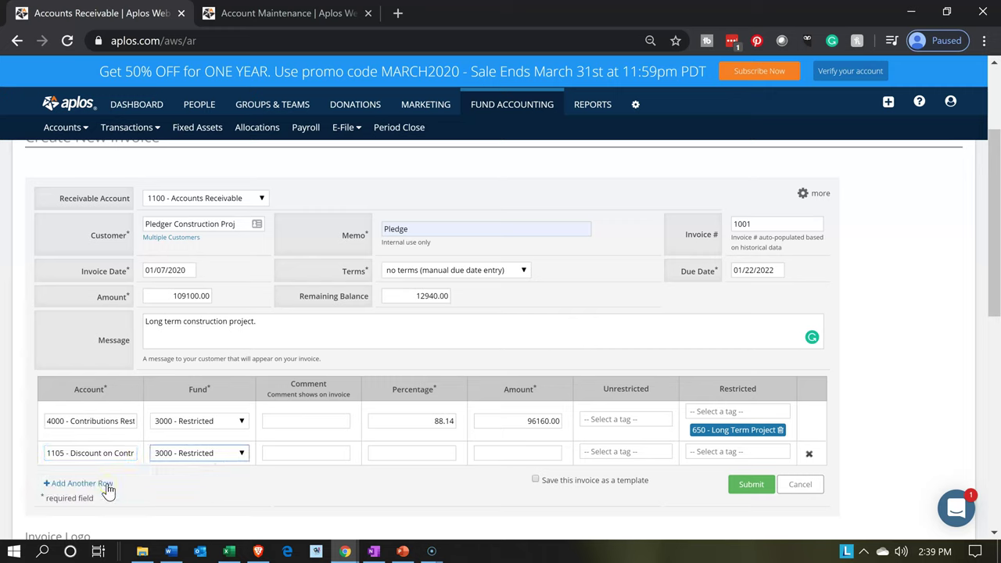
pyautogui.press('Tab')
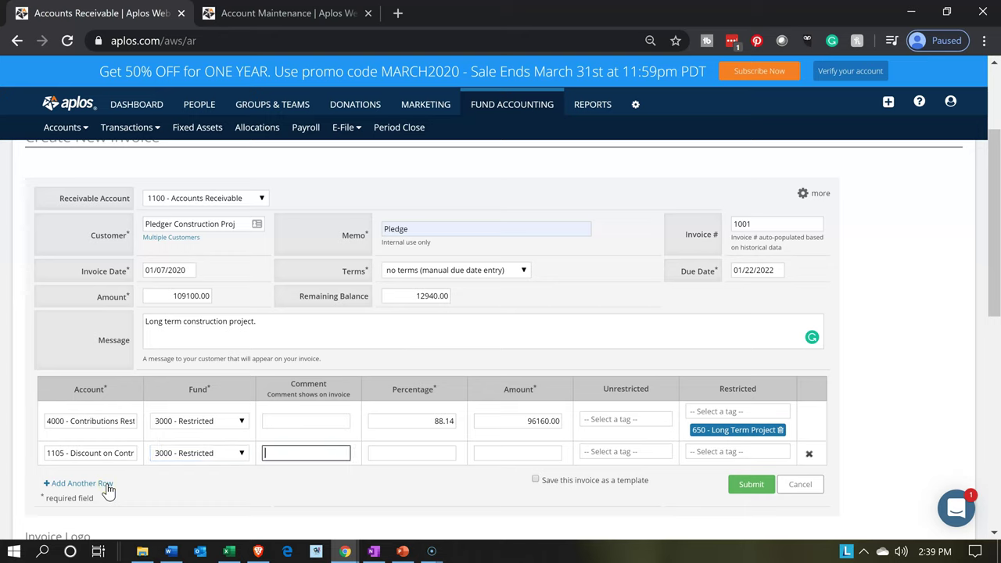
pyautogui.press('Tab')
pyautogui.press('Tab')
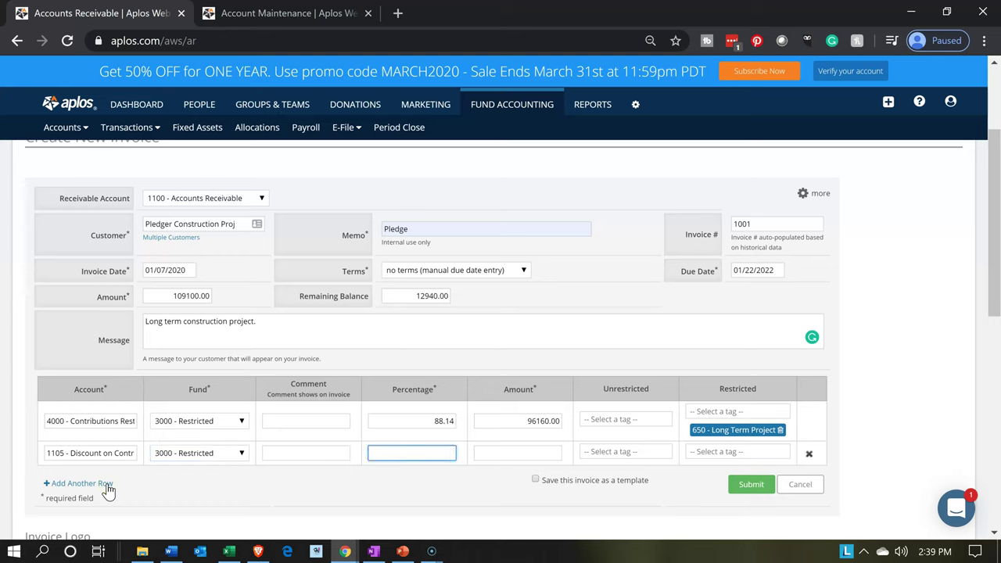
# Step: Switch to the Excel workbook and check the amounts of journal entry 4 on sheet 6
pyautogui.click(229, 551)
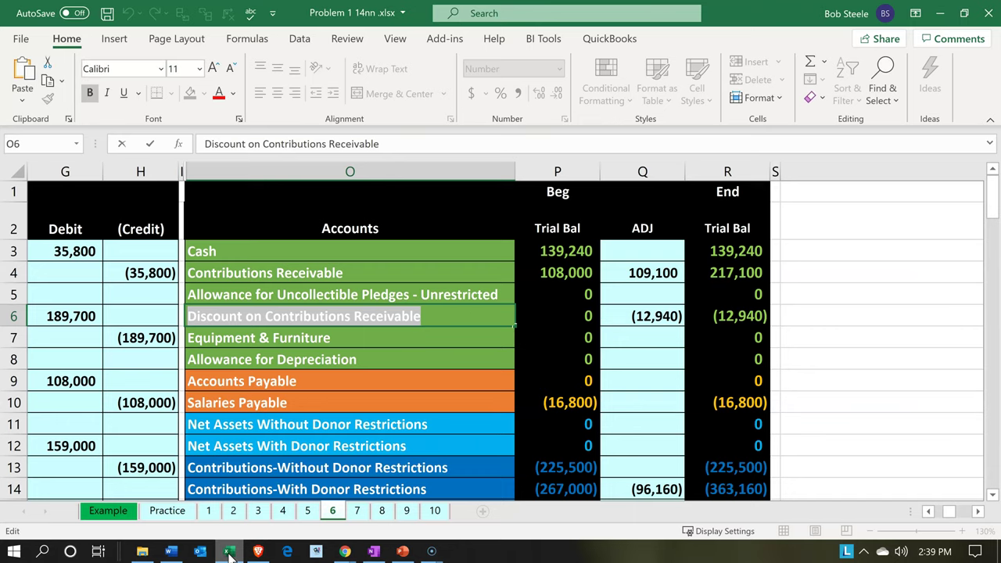
pyautogui.click(199, 413)
pyautogui.press('Left')
pyautogui.press('Left')
pyautogui.press('Left')
pyautogui.press('Left')
pyautogui.press('Left')
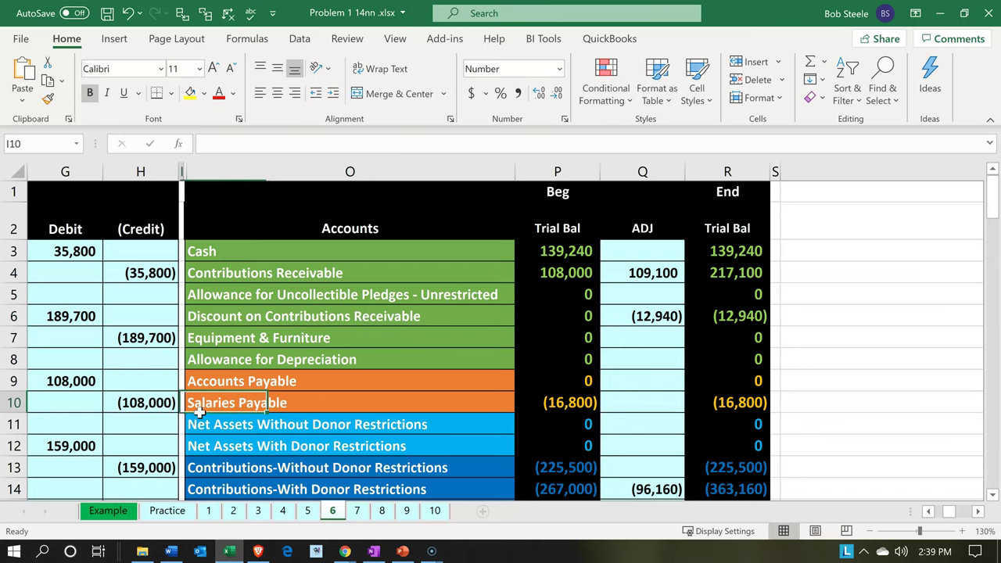
pyautogui.scroll(-6, 200, 413)
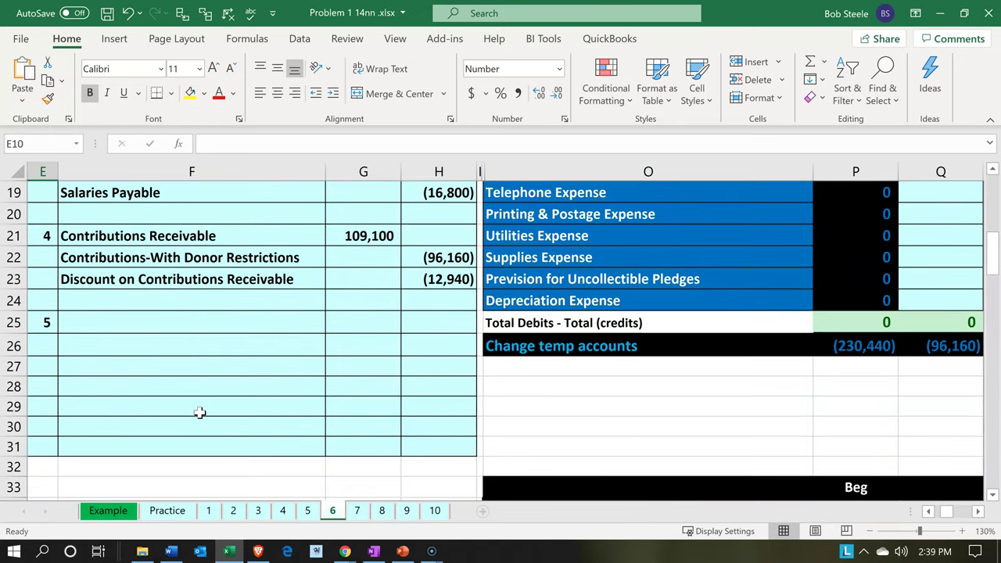
# Step: Back on the Aplos invoice, set the second line's amount to 12940.00 and its restricted tag to 650 - Long Term Project
pyautogui.click(226, 553)
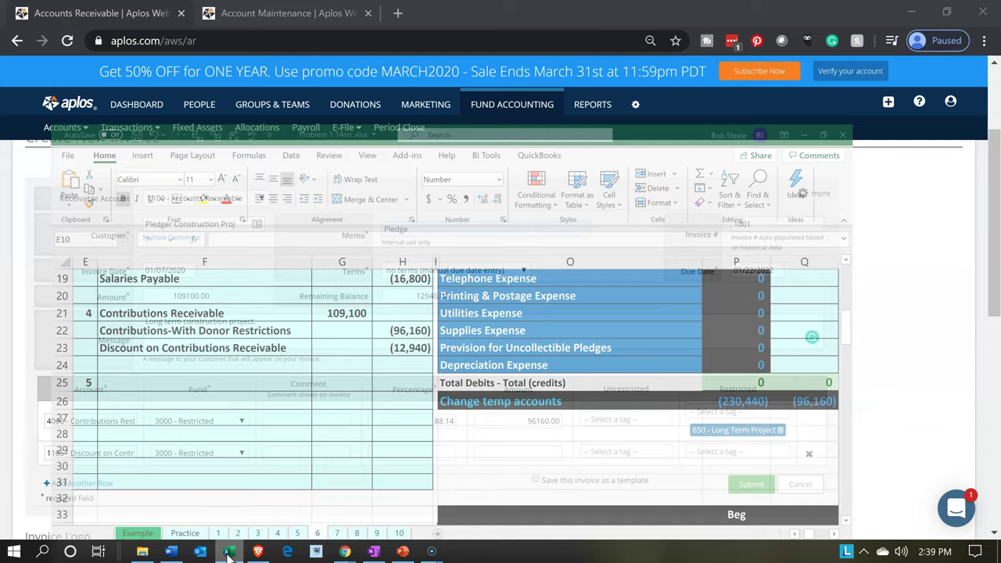
pyautogui.write('1291')
pyautogui.write('40')
pyautogui.press('Tab')
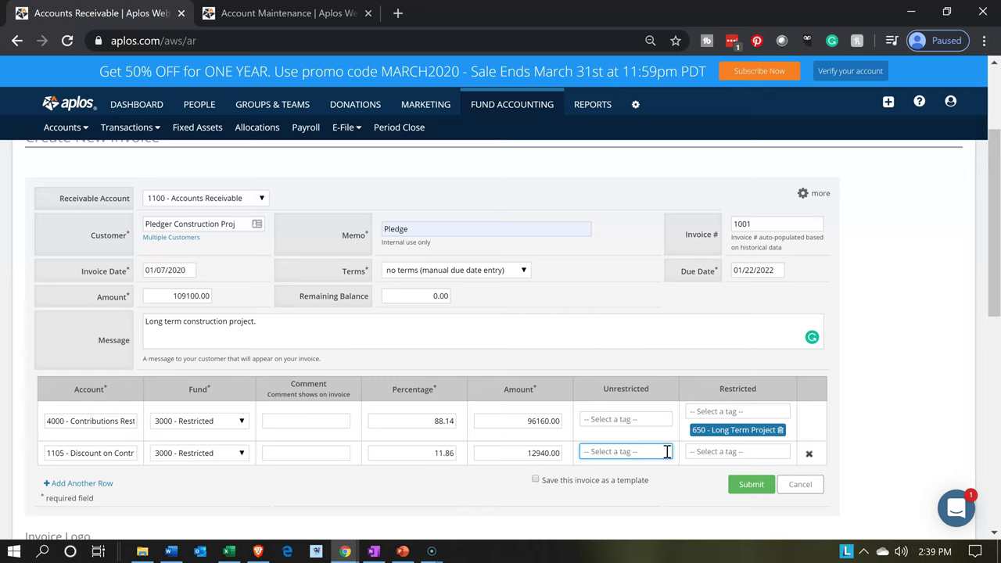
pyautogui.click(715, 453)
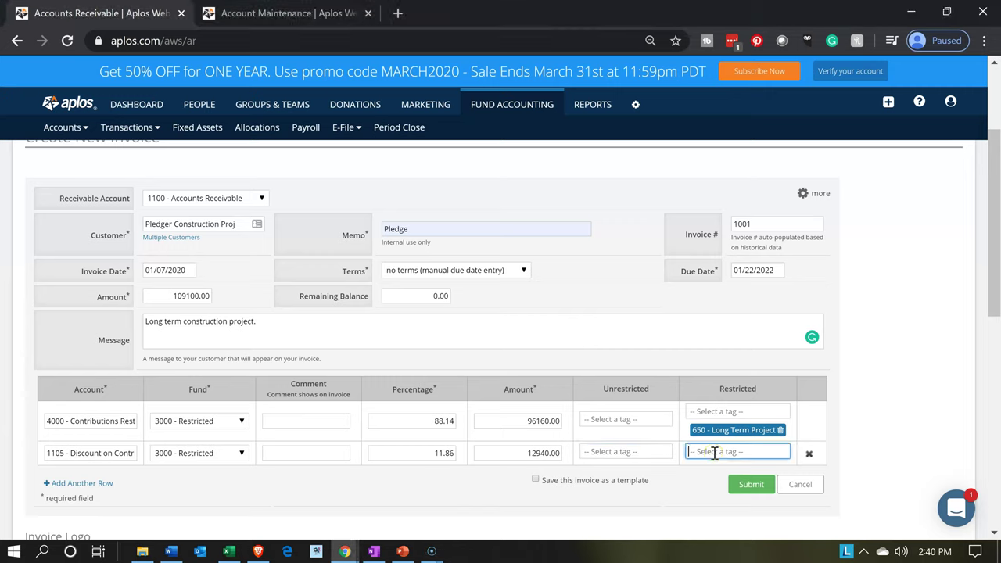
pyautogui.write('650')
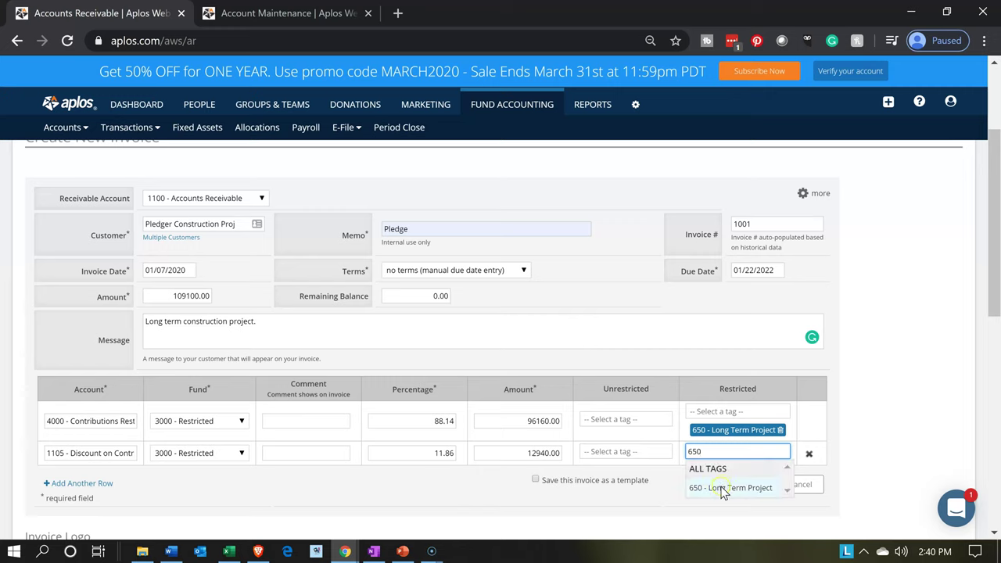
pyautogui.click(724, 487)
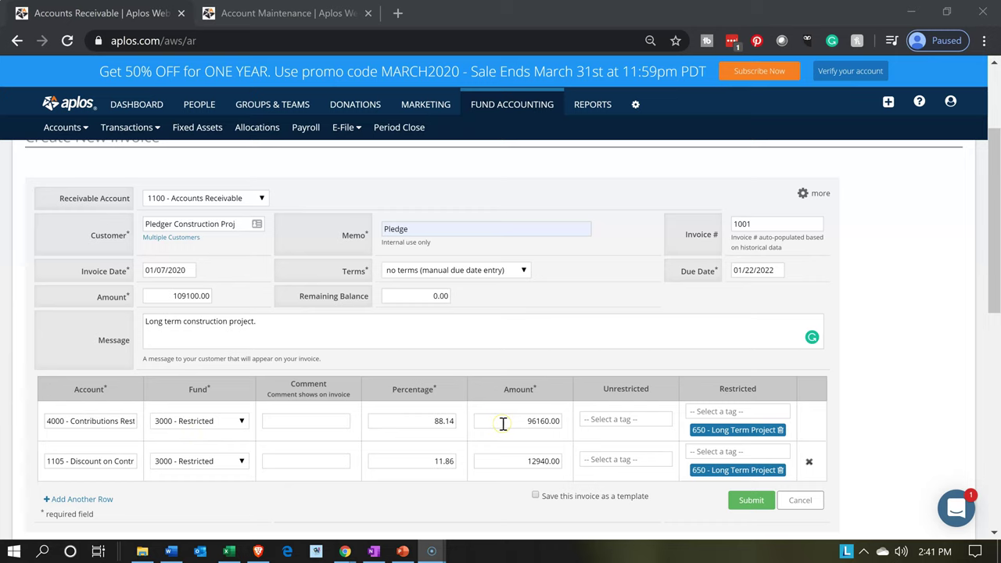
# Step: Submit the construction pledge invoice and look over the refreshed Accounts Receivable page
pyautogui.click(320, 487)
pyautogui.click(735, 498)
pyautogui.click(739, 502)
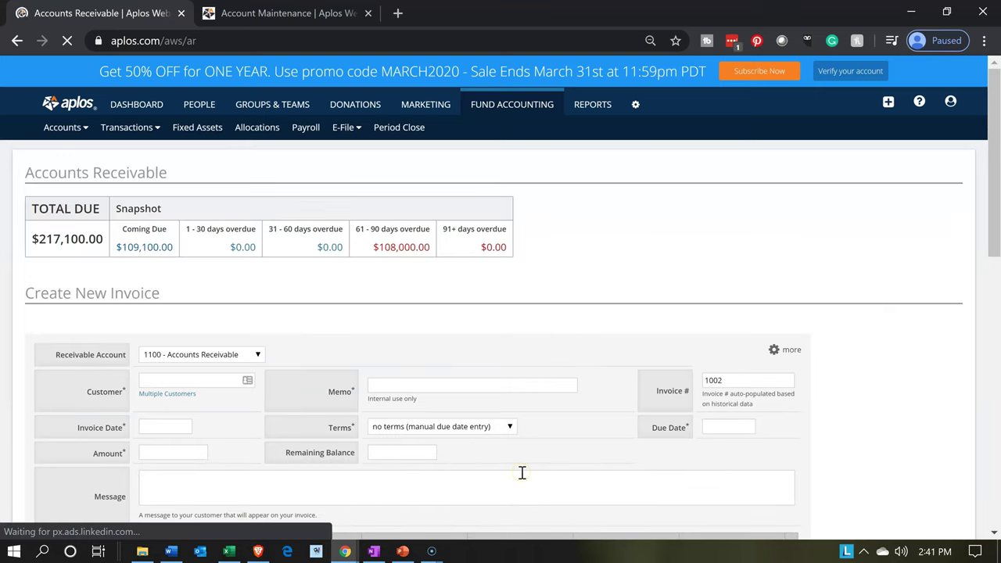
pyautogui.scroll(-3, 521, 473)
pyautogui.scroll(3, 521, 479)
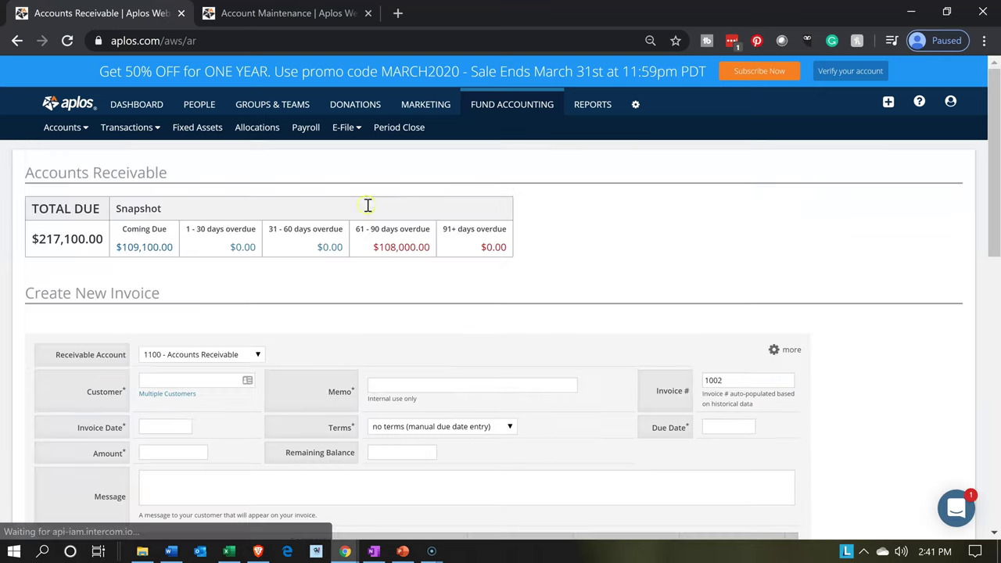
# Step: Open the Balance Sheet by Fund report in the browser tab holding Account Maintenance
pyautogui.click(279, 17)
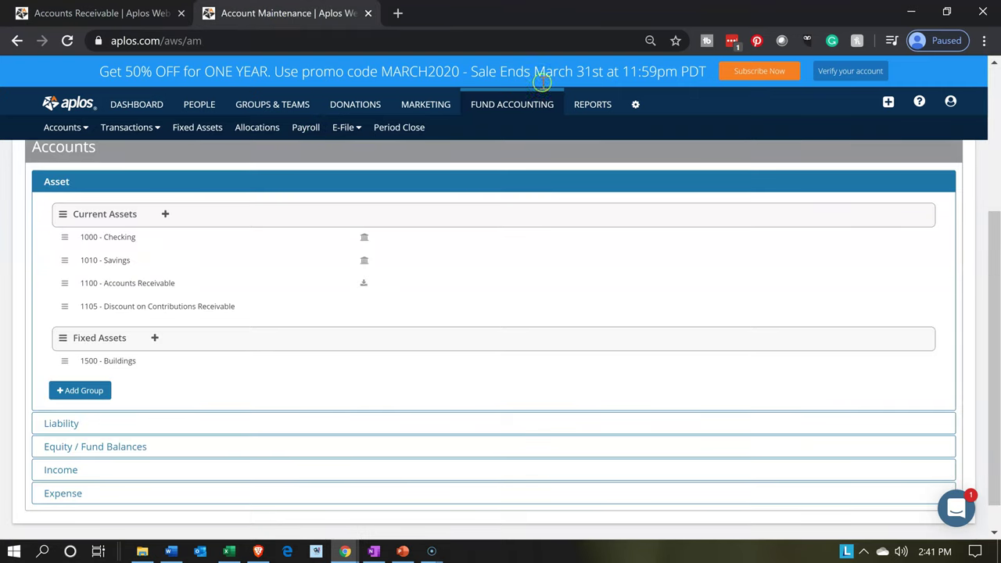
pyautogui.click(588, 112)
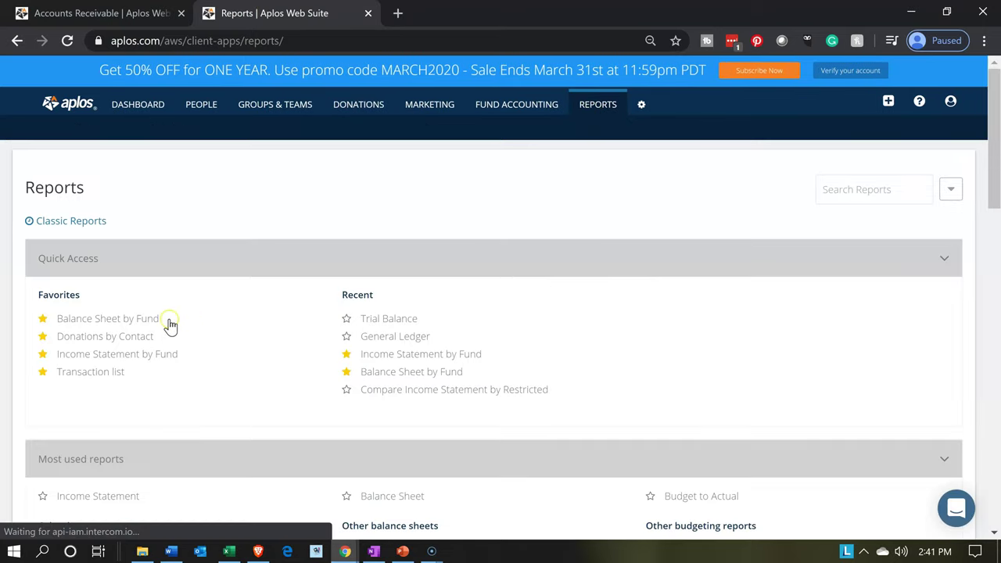
pyautogui.click(155, 319)
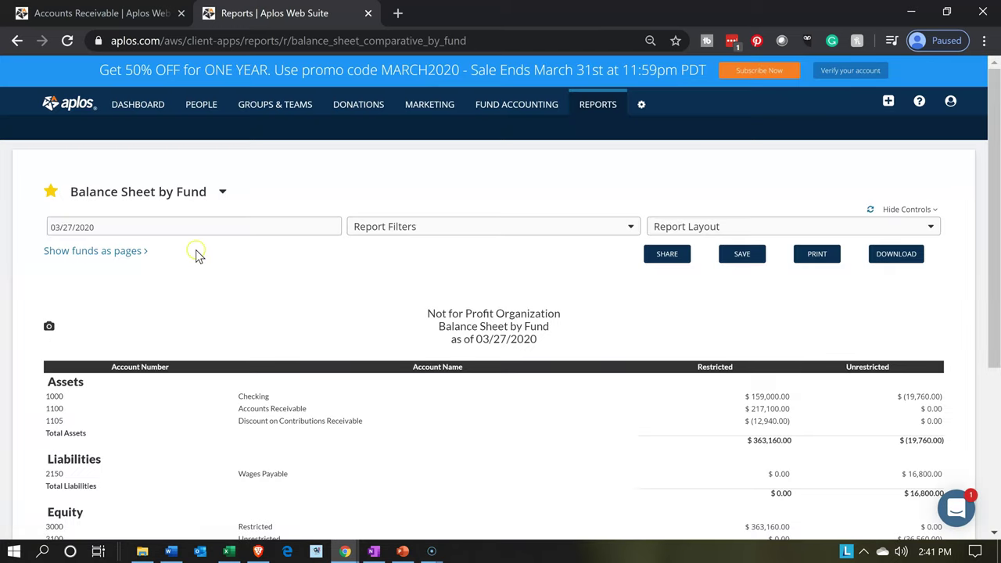
# Step: Duplicate the Accounts Receivable browser tab and open the Income Statement by Fund report in the copy
pyautogui.click(123, 17)
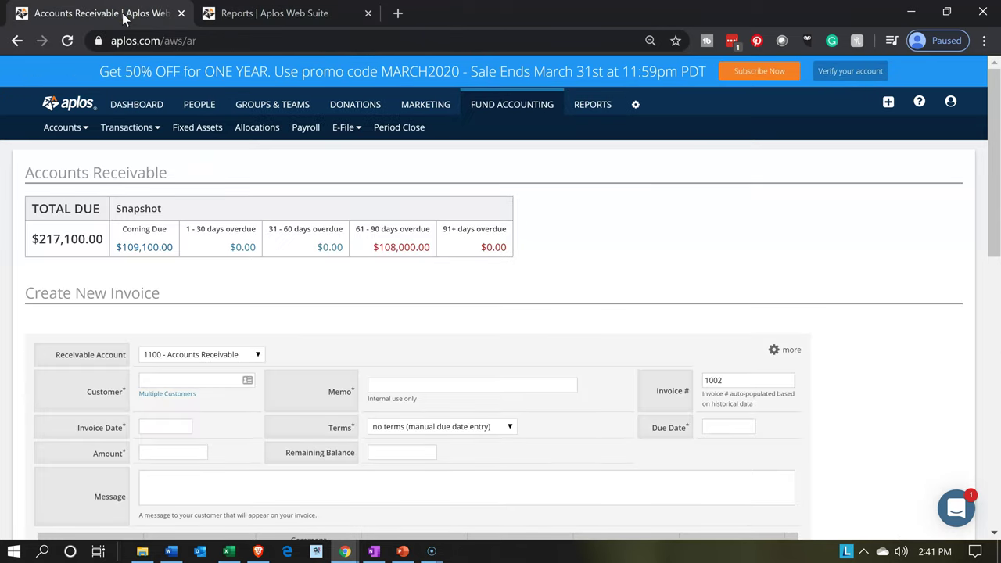
pyautogui.rightClick(123, 16)
pyautogui.click(145, 69)
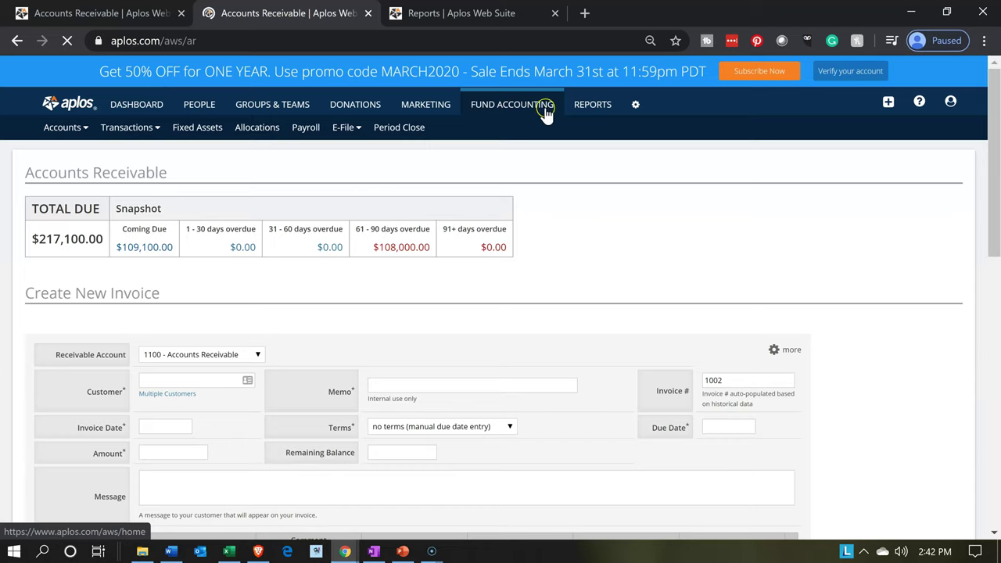
pyautogui.click(580, 110)
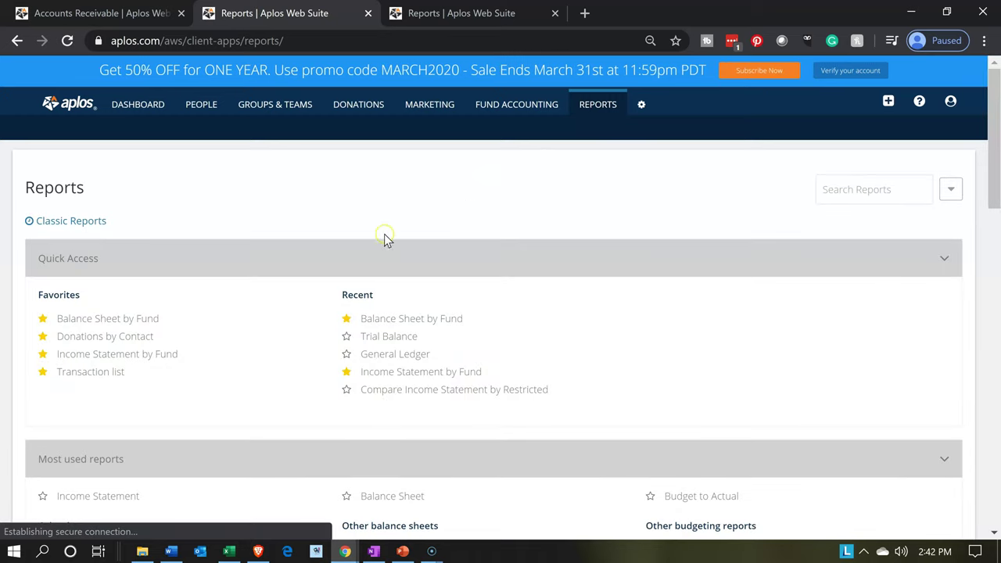
pyautogui.click(172, 356)
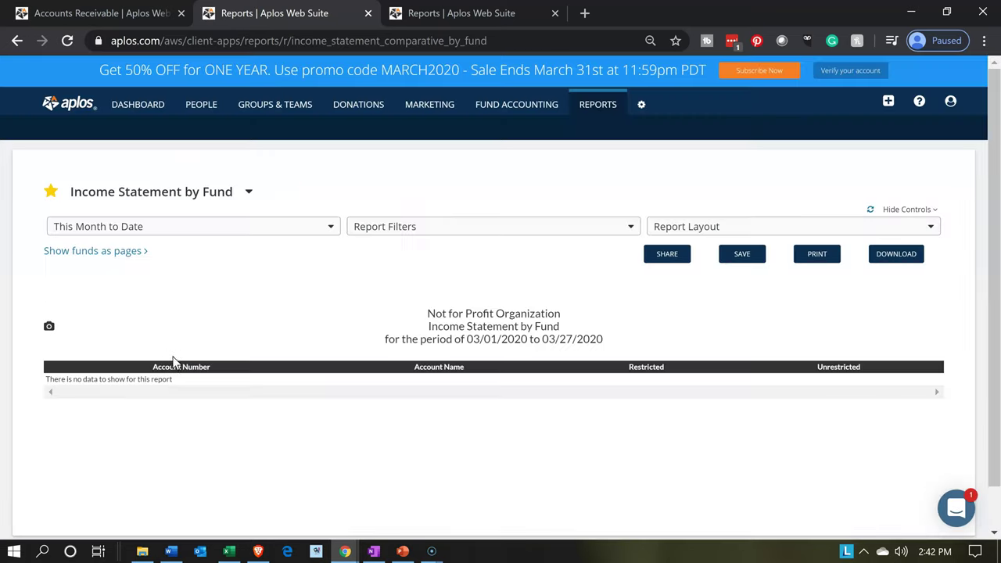
# Step: Return to the Balance Sheet by Fund report and set its date to 01/31/2020
pyautogui.click(441, 14)
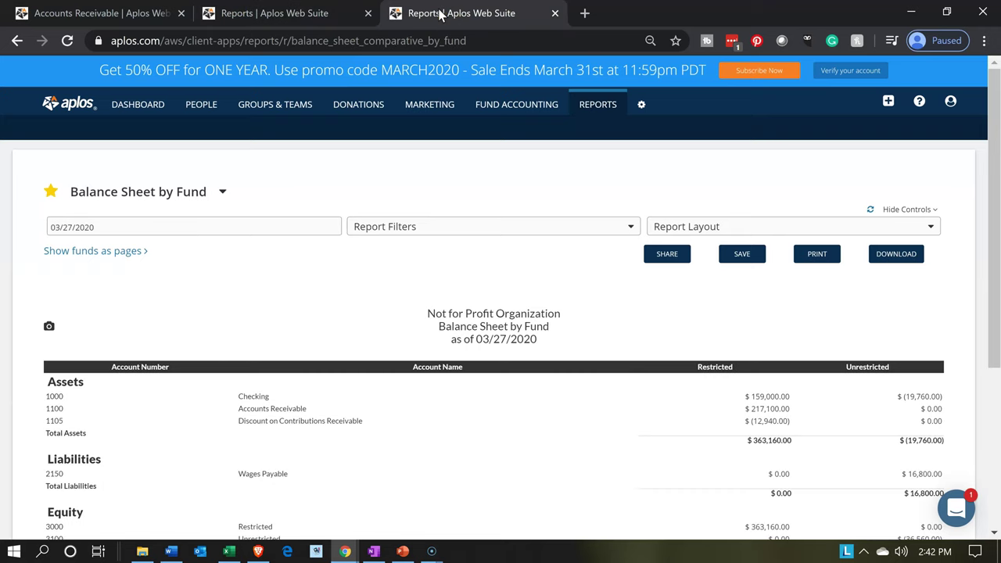
pyautogui.click(206, 227)
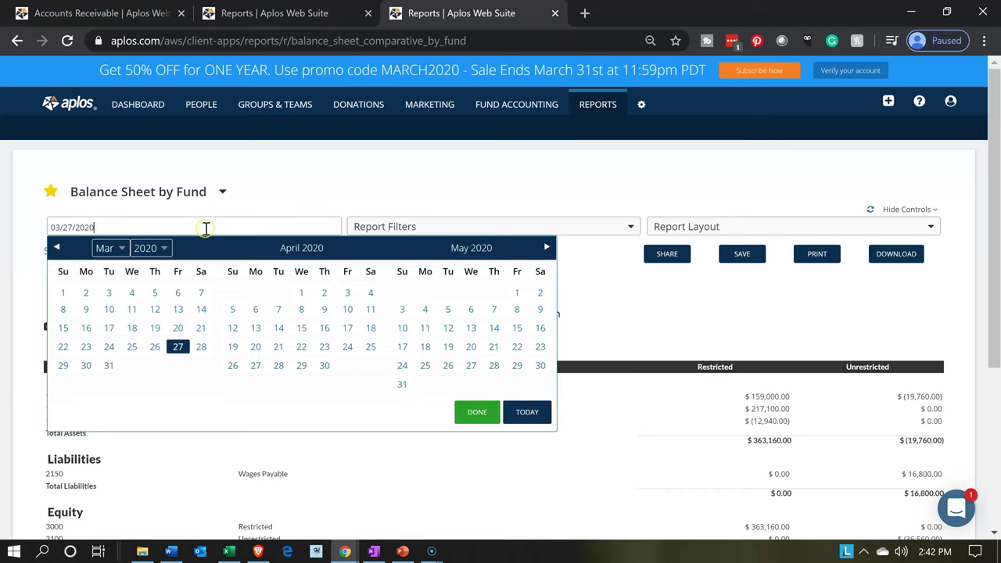
pyautogui.click(55, 250)
pyautogui.click(54, 250)
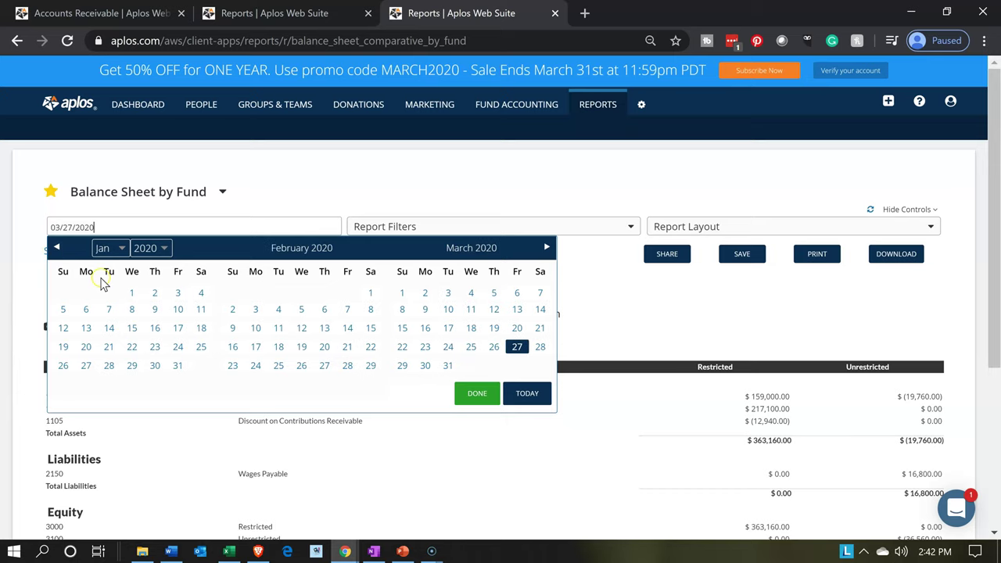
pyautogui.click(179, 367)
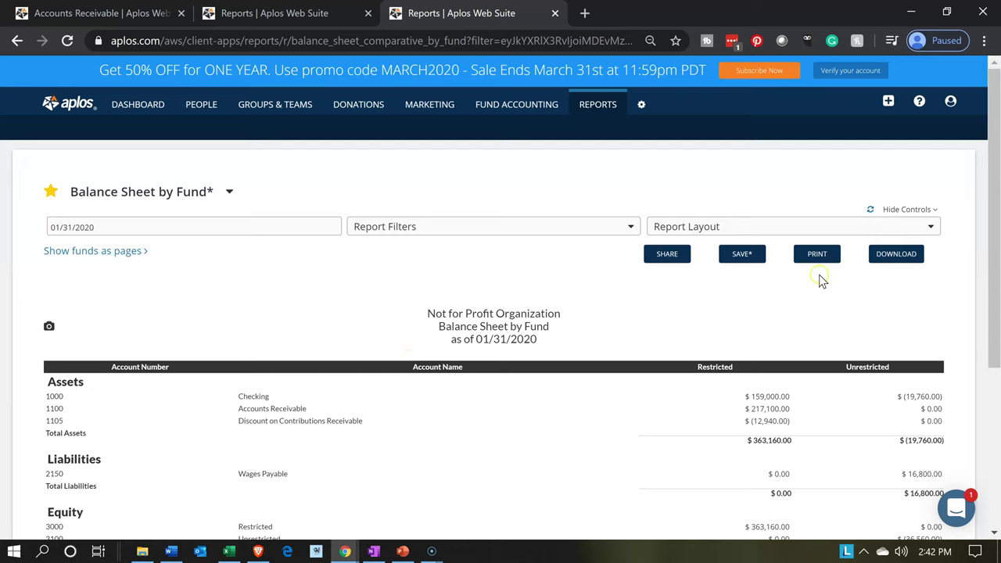
# Step: Add the Total column to the Balance Sheet by Fund layout and apply it
pyautogui.click(907, 231)
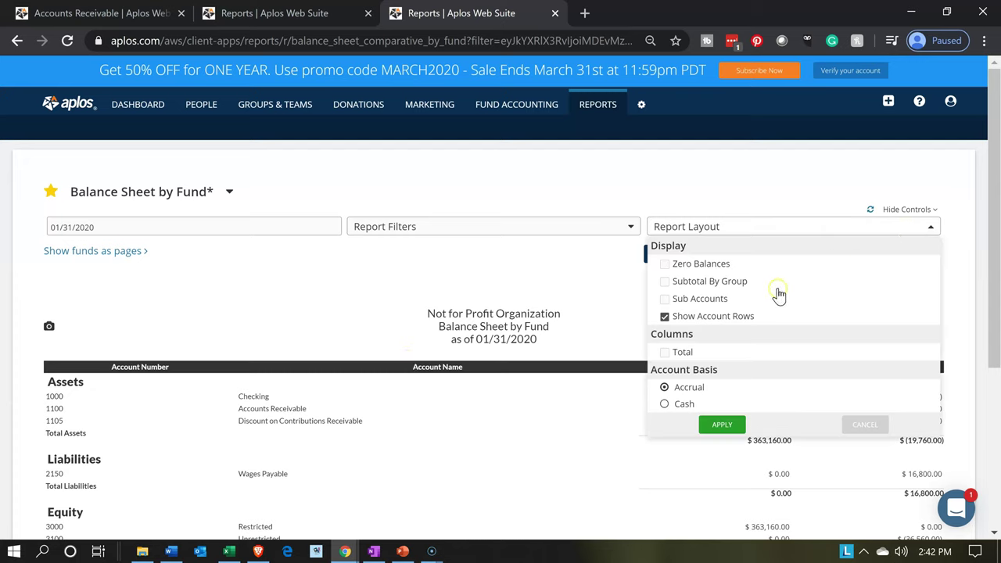
pyautogui.click(685, 354)
pyautogui.click(717, 429)
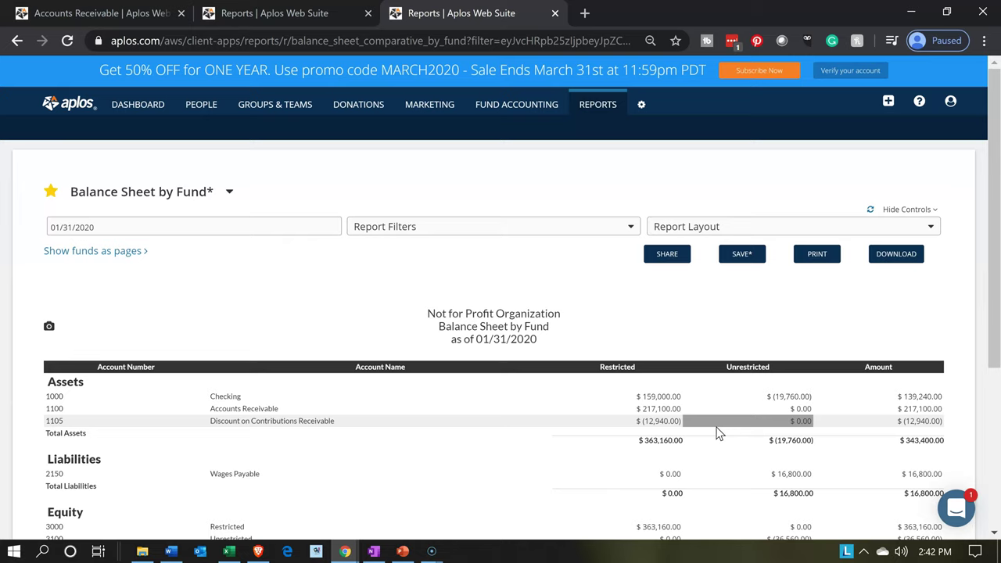
# Step: Review the balance sheet's fund balances, drill into the restricted Accounts Receivable transactions and return to the report
pyautogui.click(871, 408)
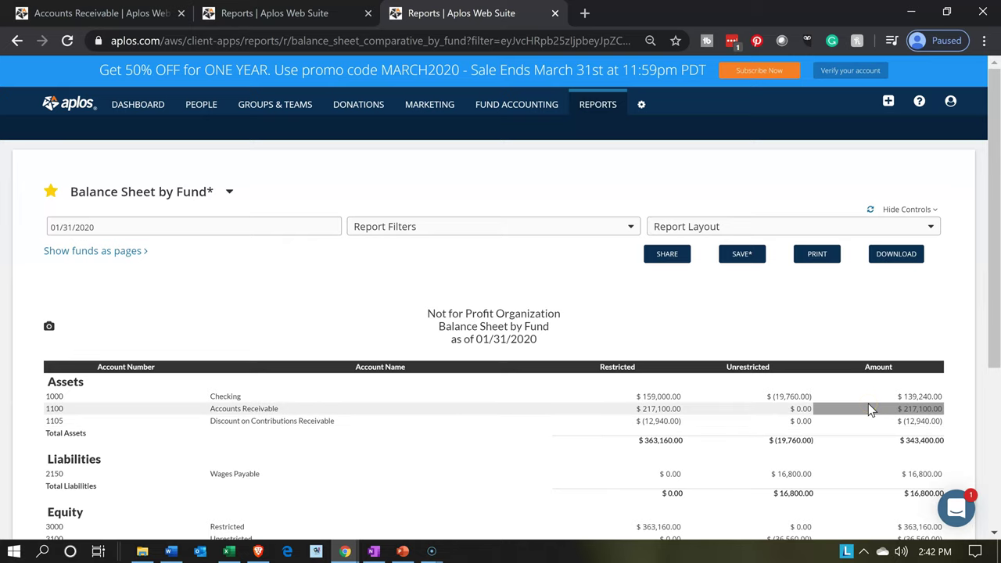
pyautogui.scroll(-3, 871, 408)
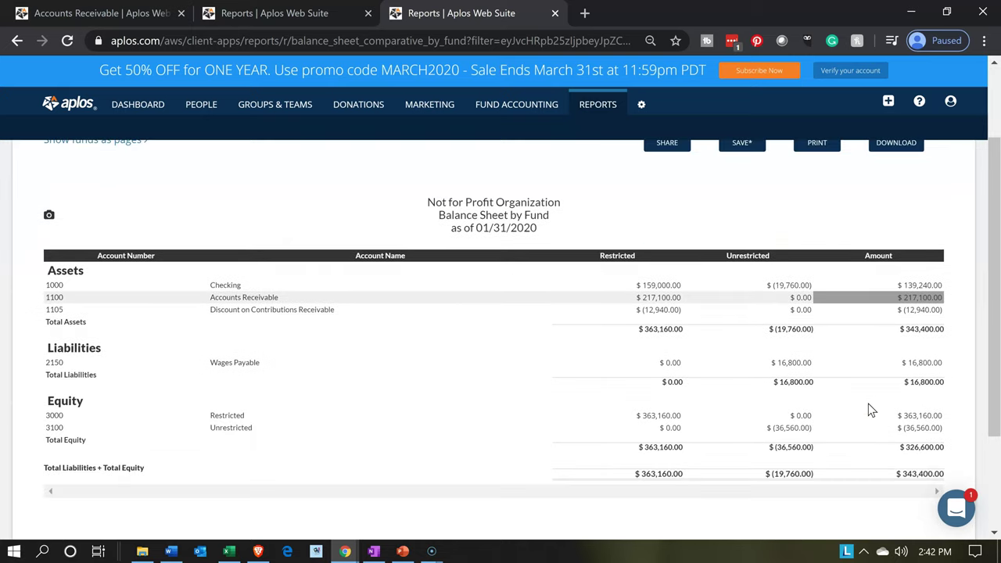
pyautogui.click(355, 295)
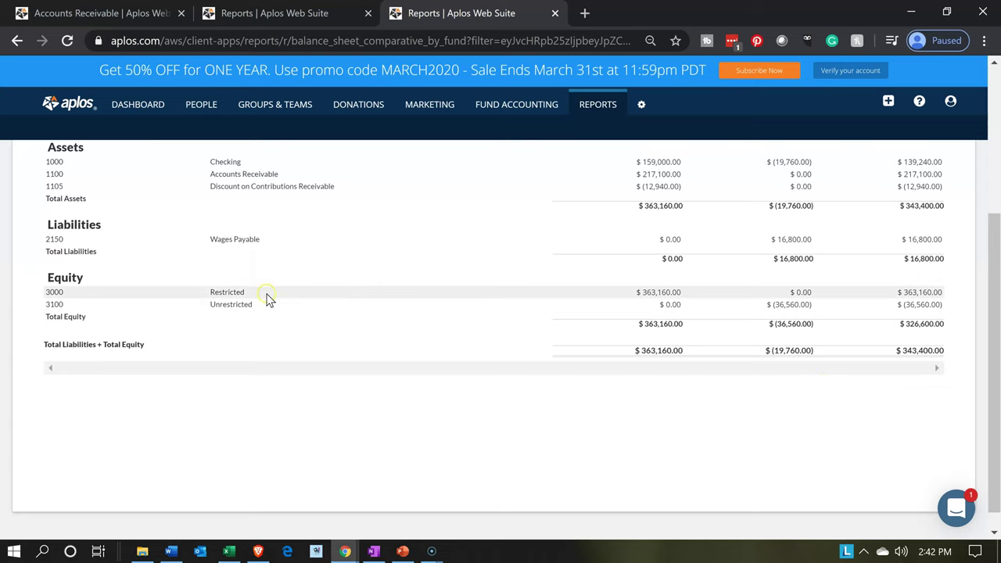
pyautogui.scroll(3, 487, 430)
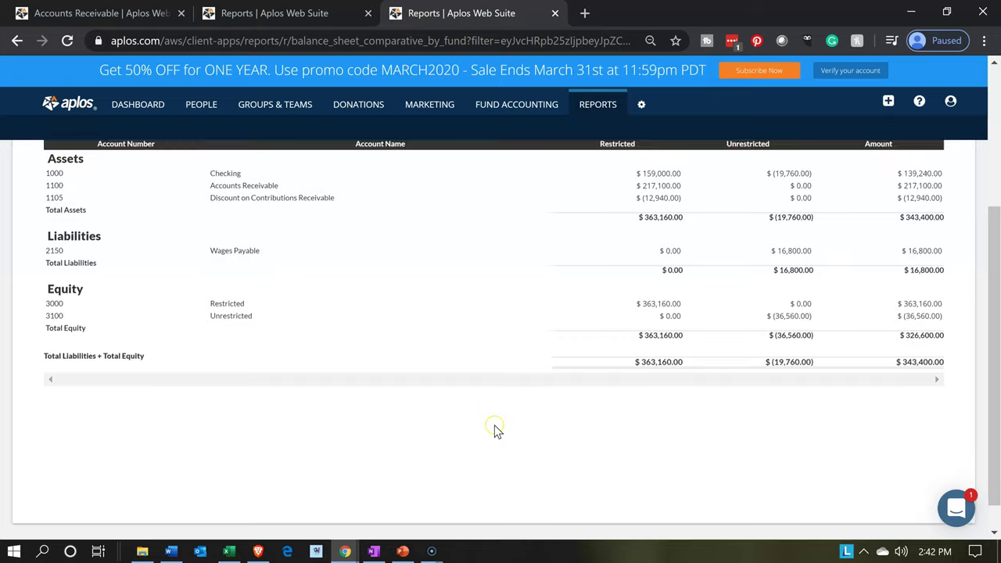
pyautogui.scroll(-2, 512, 420)
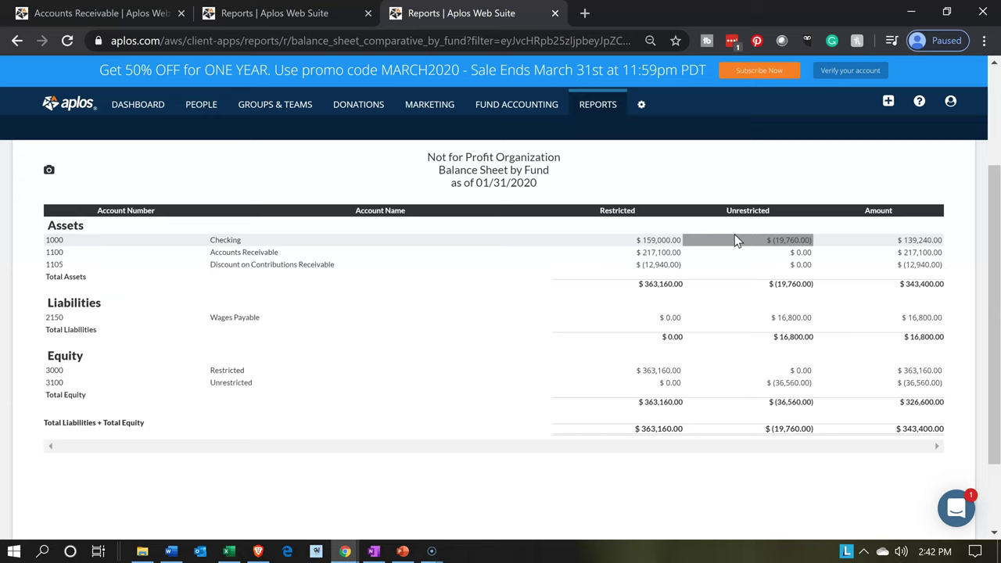
pyautogui.click(673, 254)
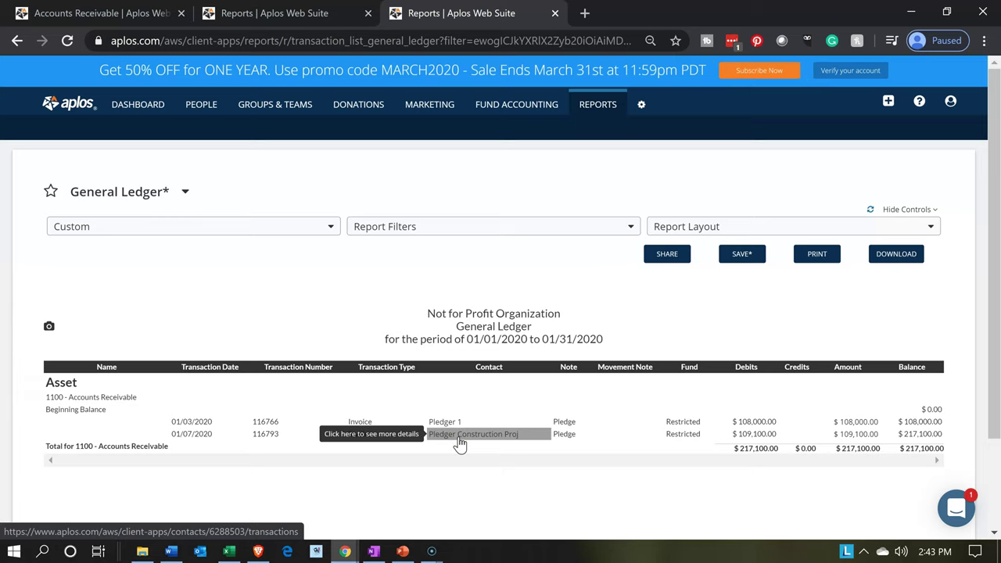
pyautogui.click(15, 41)
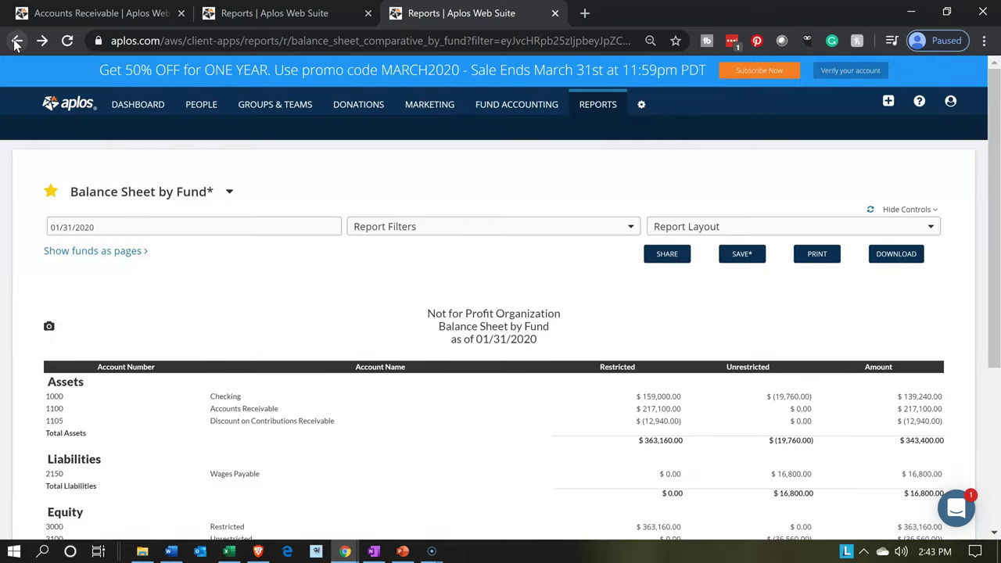
# Step: Set the Income Statement by Fund period to This Year to Date and add the Total column to its layout
pyautogui.click(296, 13)
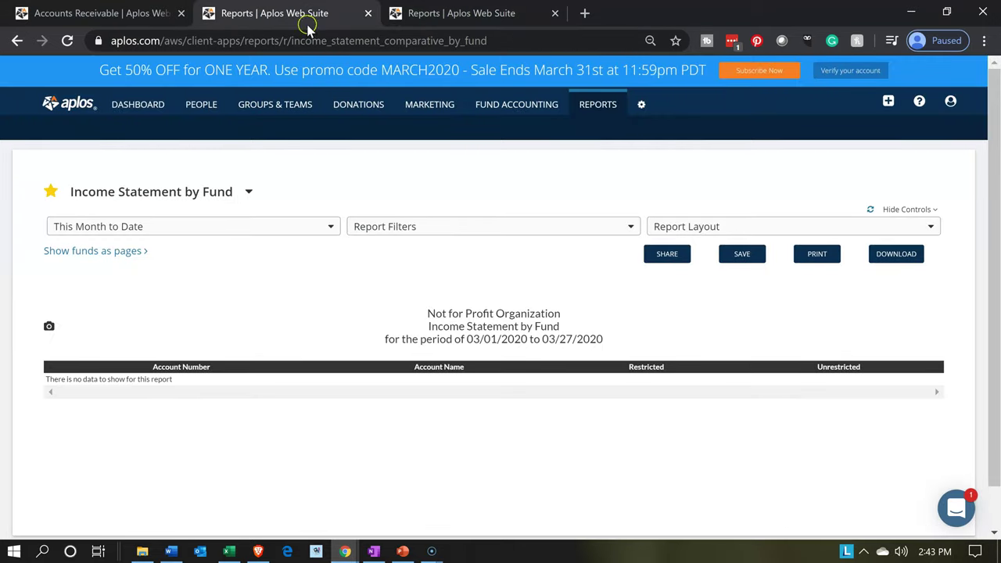
pyautogui.click(265, 228)
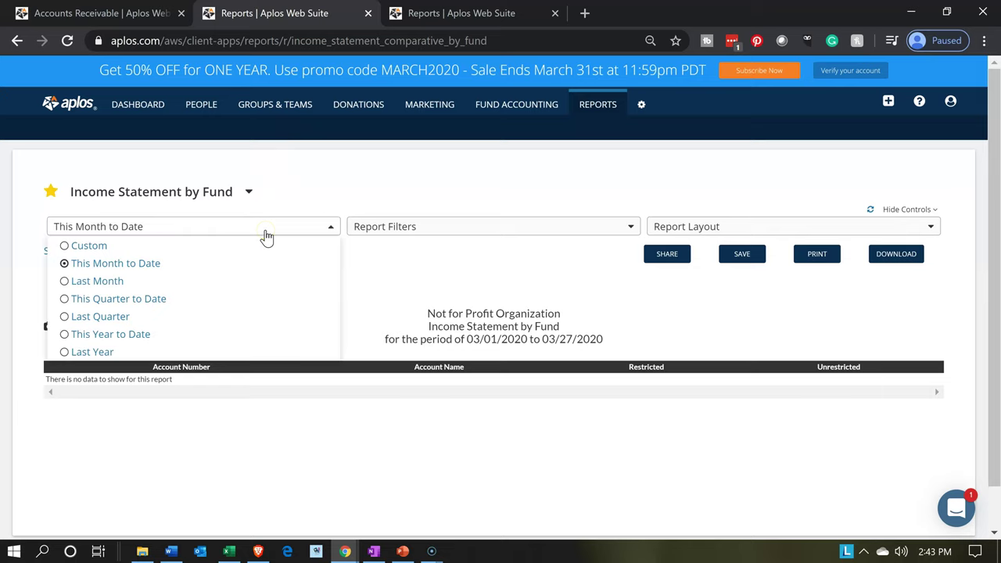
pyautogui.click(146, 335)
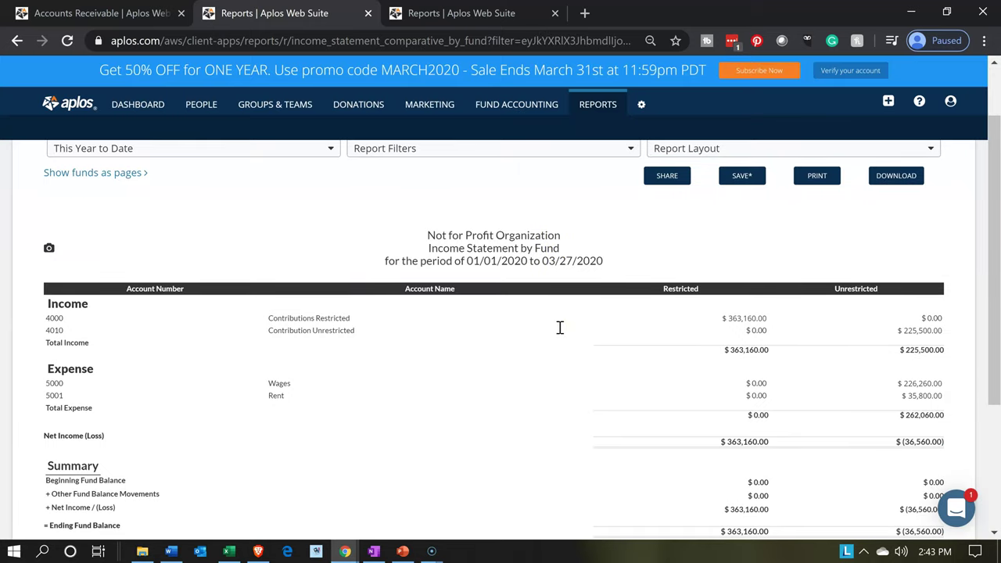
pyautogui.click(789, 233)
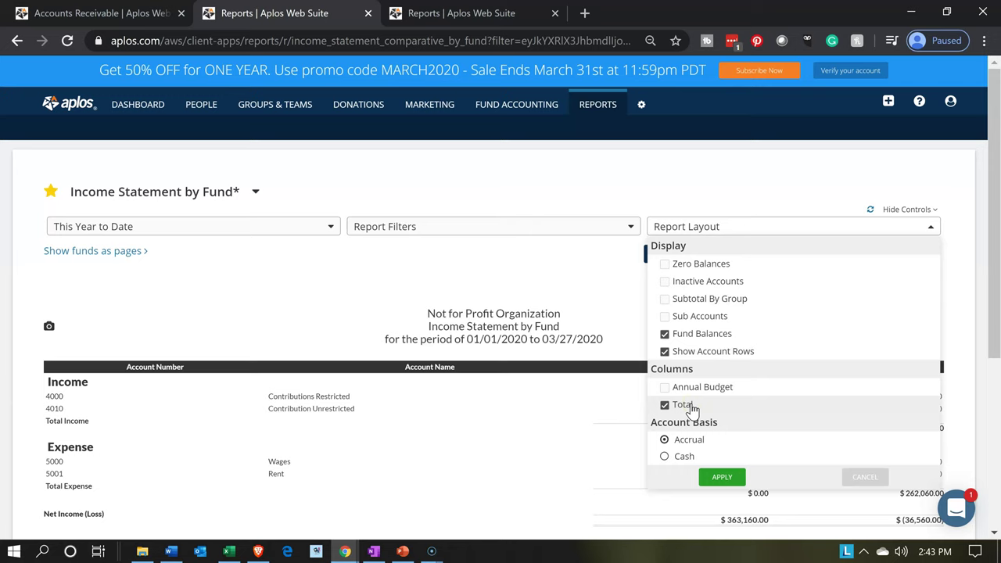
pyautogui.click(713, 478)
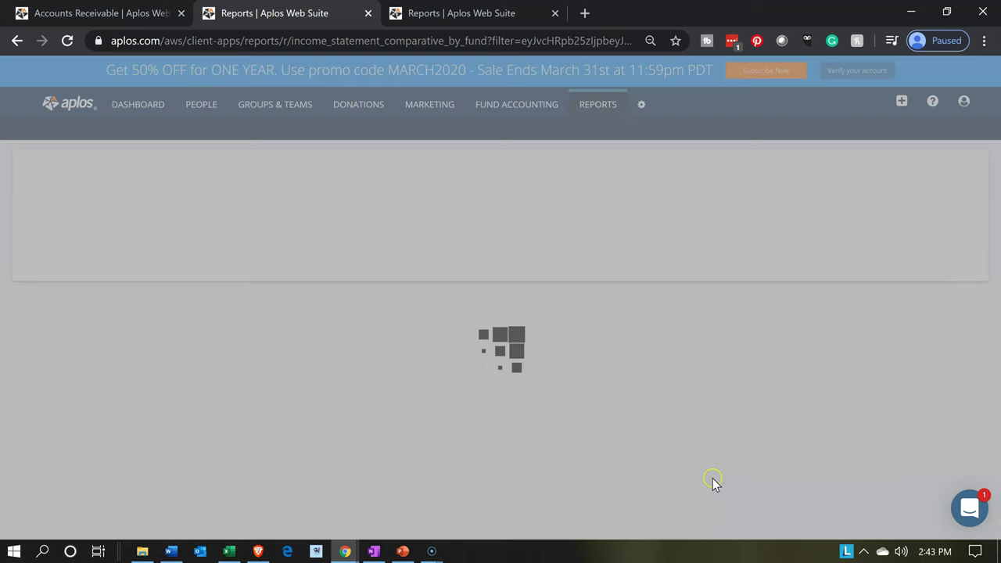